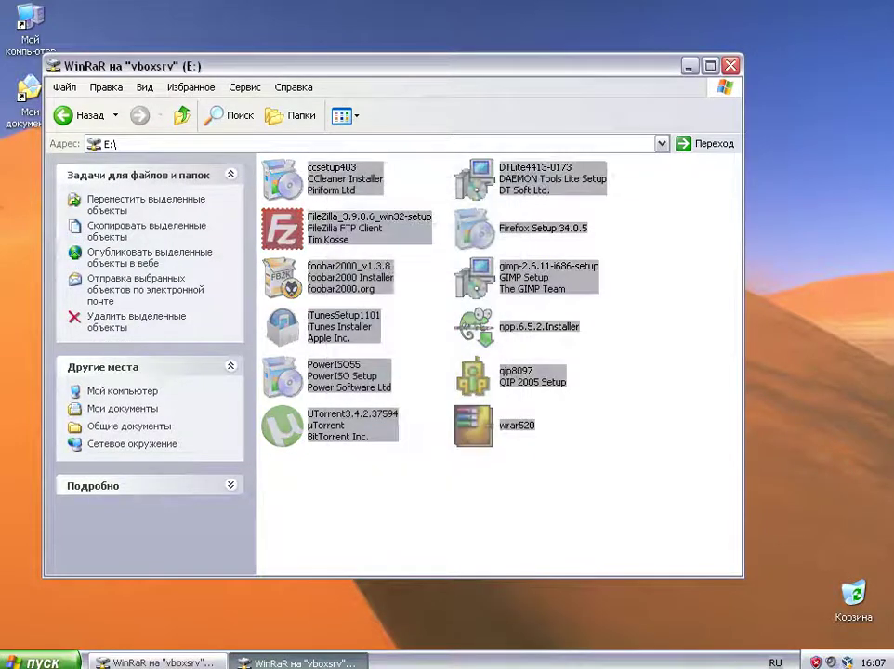
# Step: Launch the CCleaner installer from drive E: and set the setup language to Русский
pyautogui.click(556, 493)
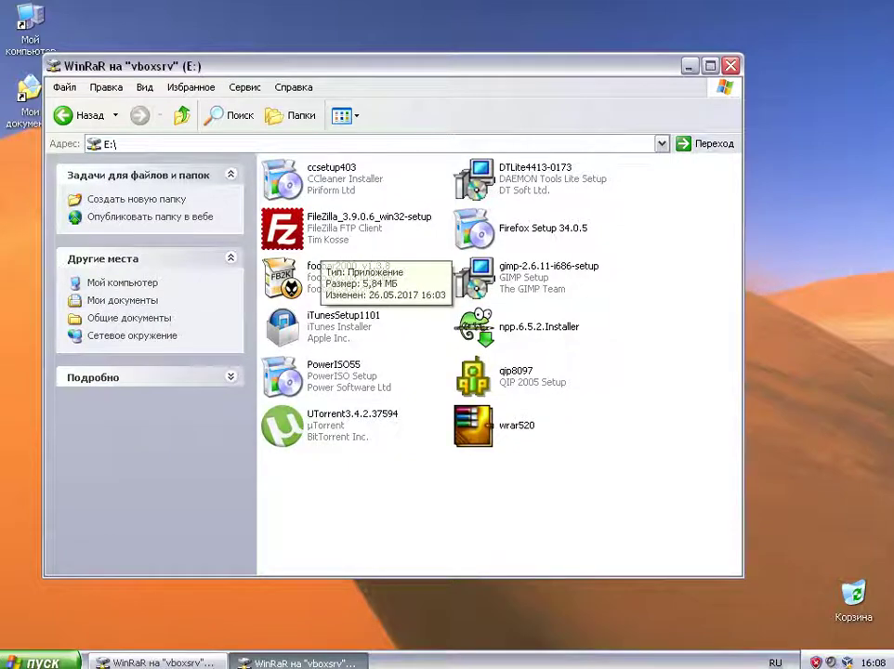
pyautogui.doubleClick(325, 179)
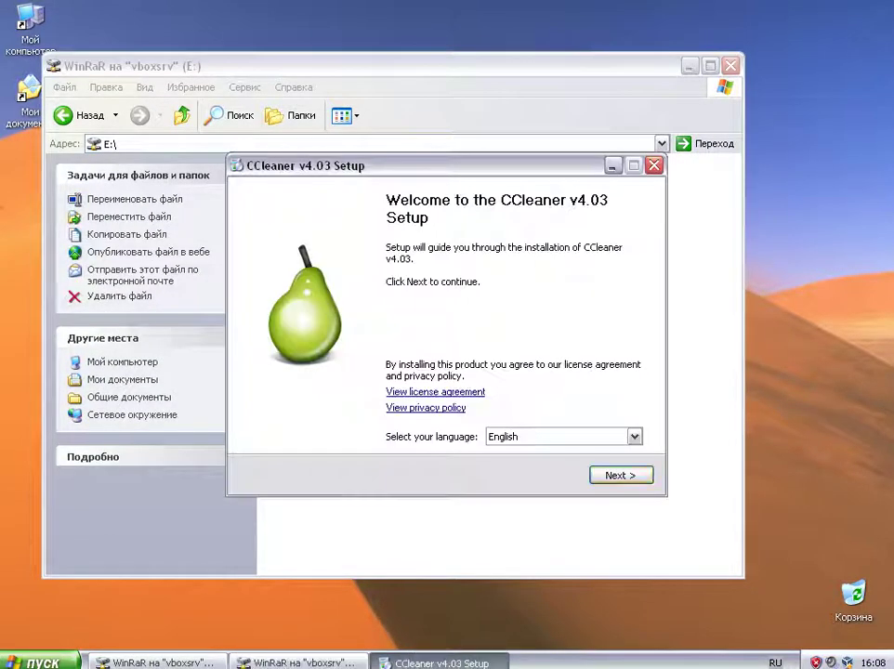
pyautogui.press('Return')
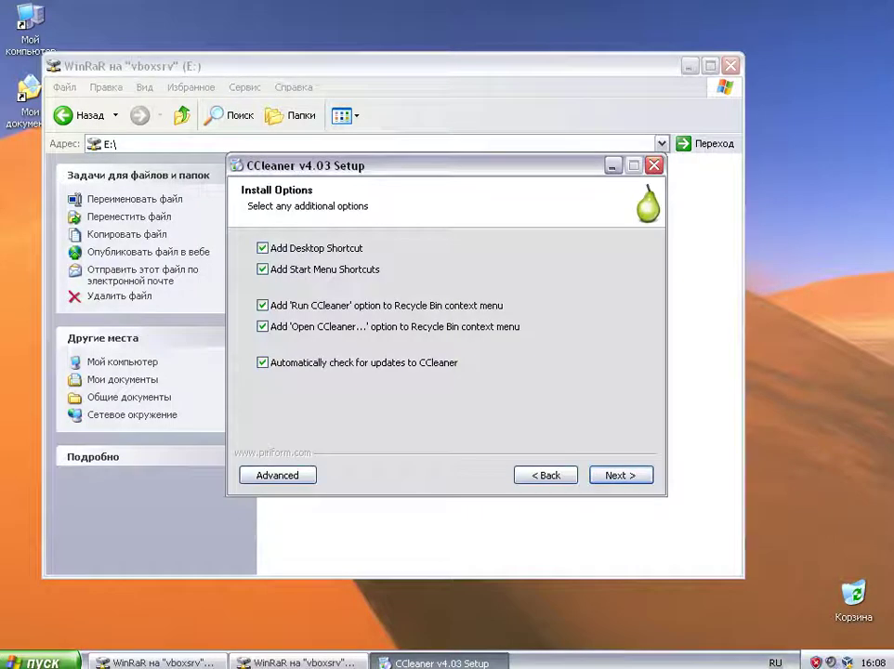
pyautogui.click(545, 474)
pyautogui.click(634, 437)
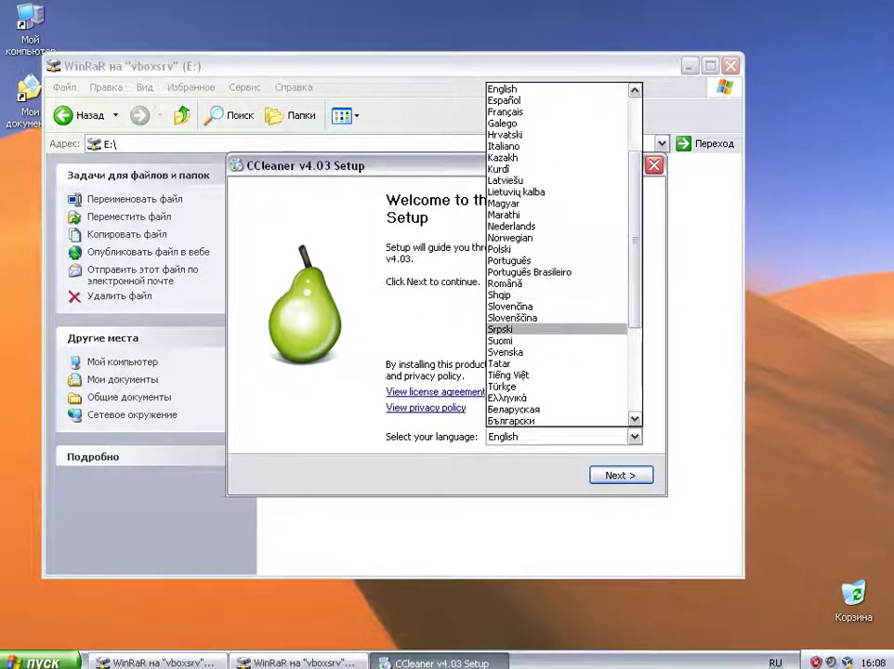
pyautogui.scroll(-1, 558, 279)
pyautogui.scroll(-1, 558, 278)
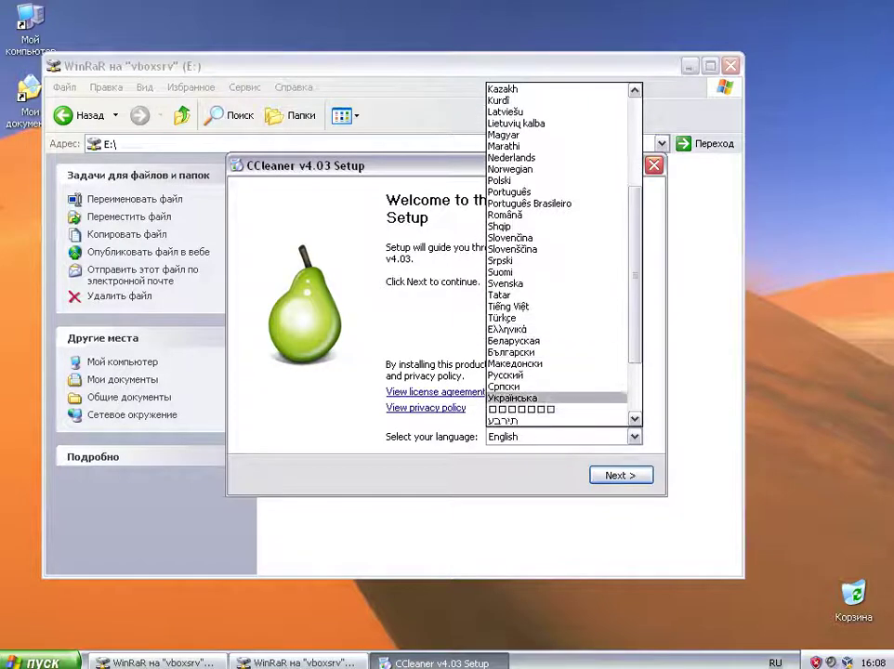
pyautogui.click(519, 373)
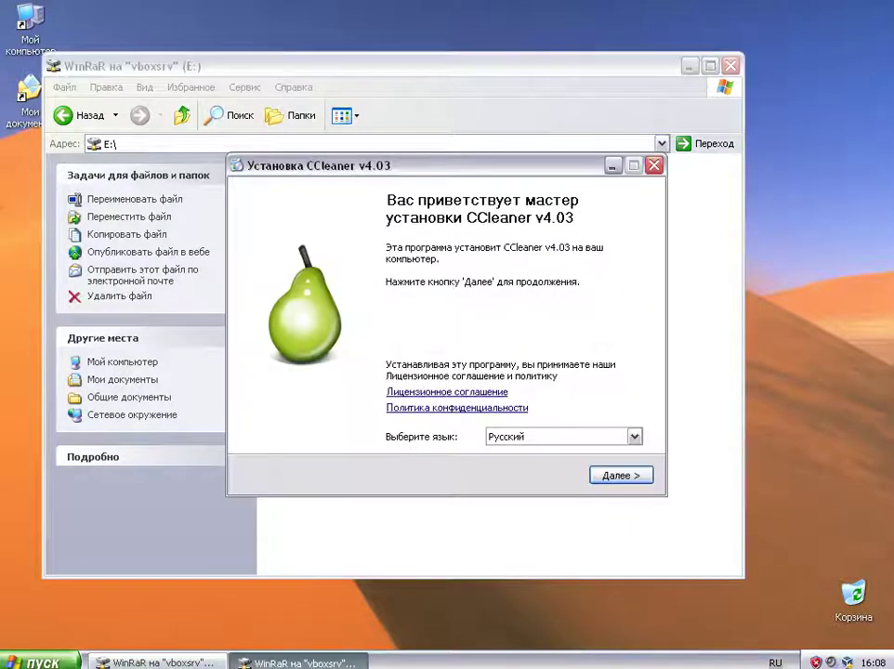
# Step: Disable both CCleaner Recycle Bin menu options and the automatic update check, and install it with the offered Google Chrome and Google toolbar
pyautogui.press('Return')
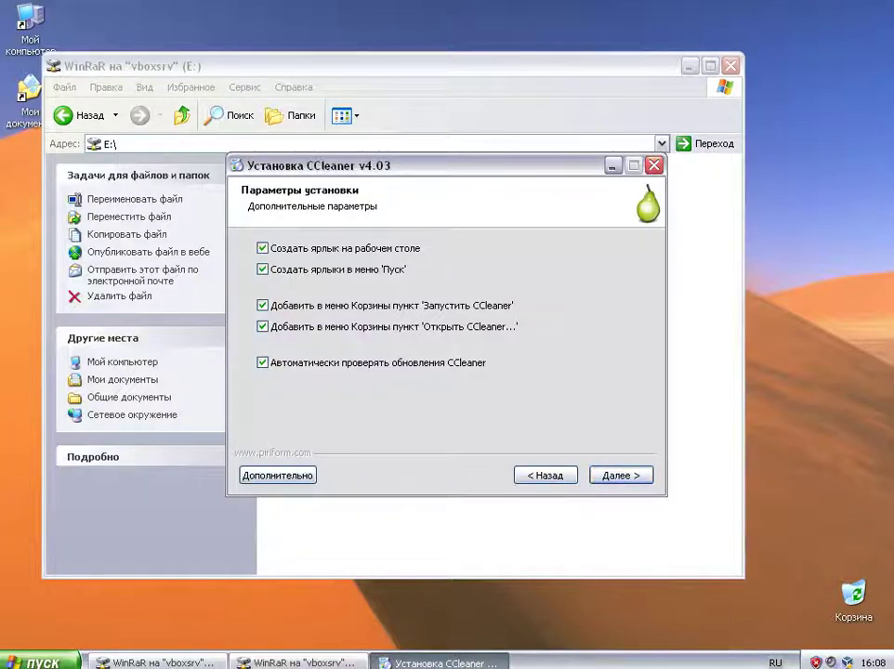
pyautogui.press('Return')
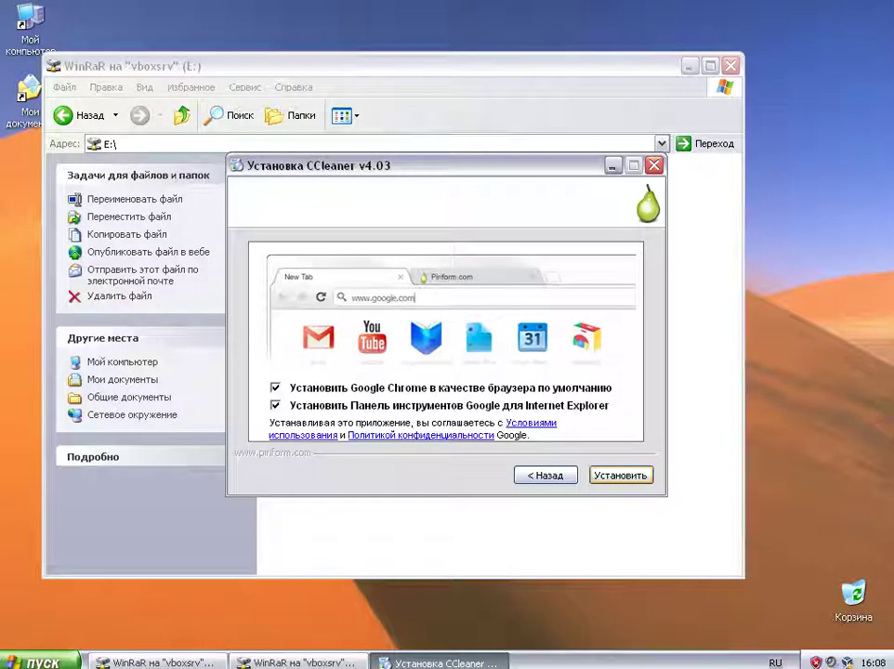
pyautogui.click(545, 475)
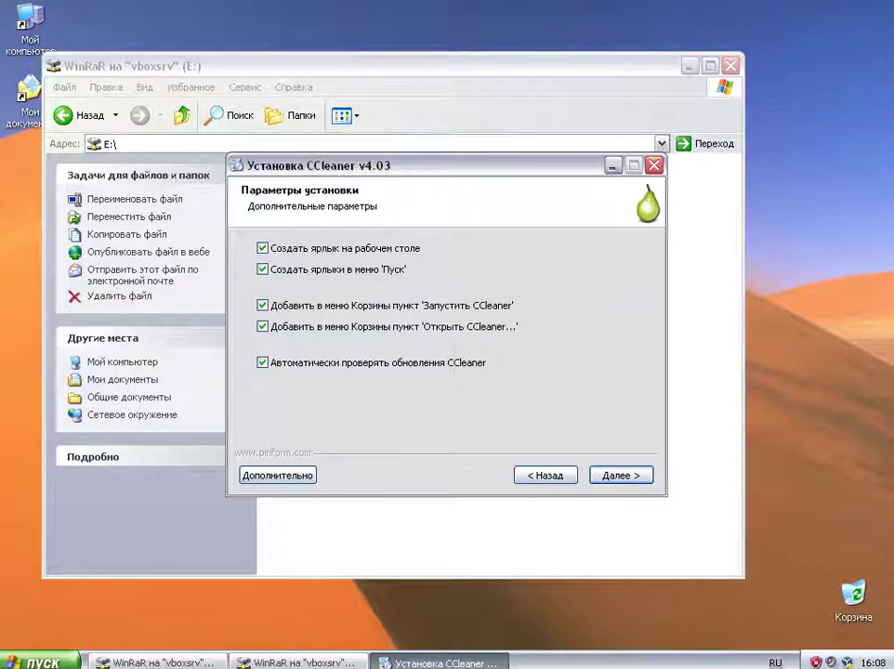
pyautogui.click(262, 305)
pyautogui.click(262, 326)
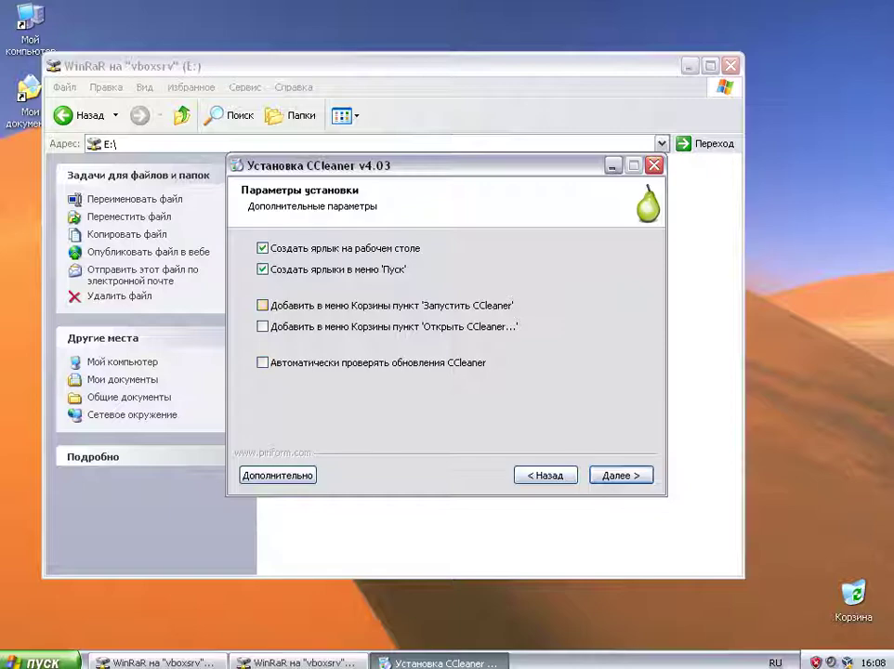
pyautogui.click(621, 475)
pyautogui.press('Return')
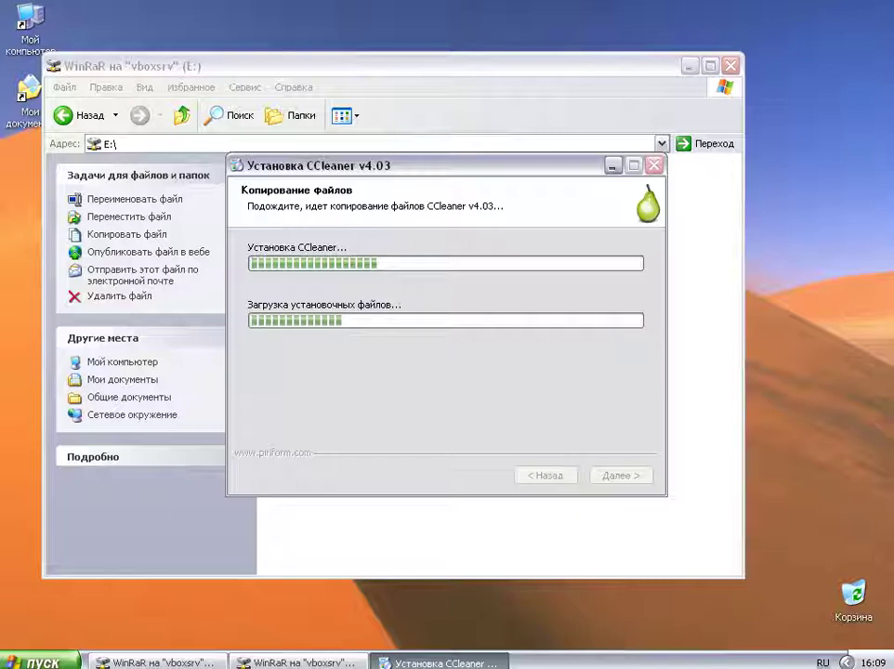
# Step: Finish the CCleaner setup, accept the recommended cookie scan, and close the opened Chrome and CCleaner windows
pyautogui.click(558, 536)
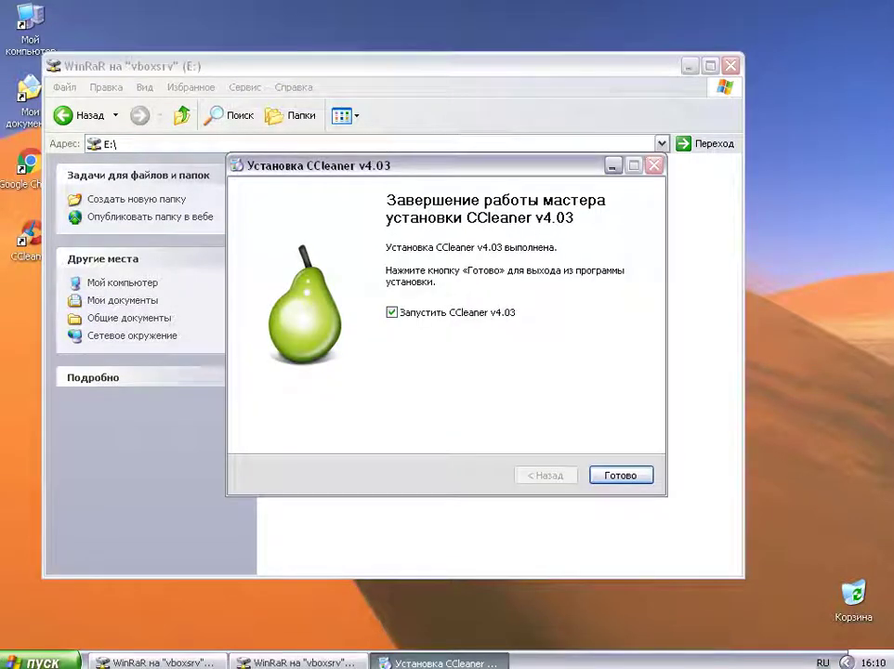
pyautogui.click(621, 474)
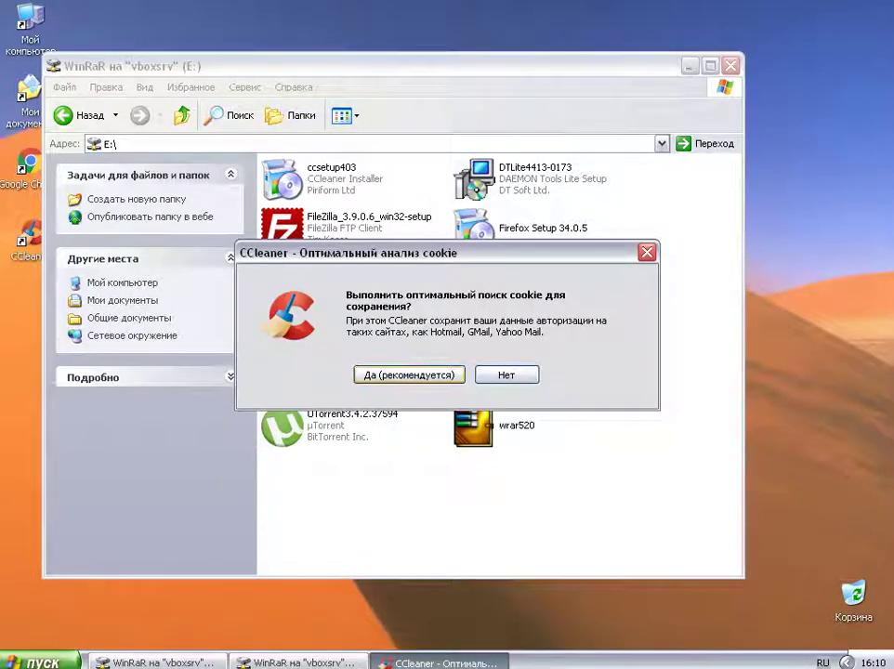
pyautogui.press('Return')
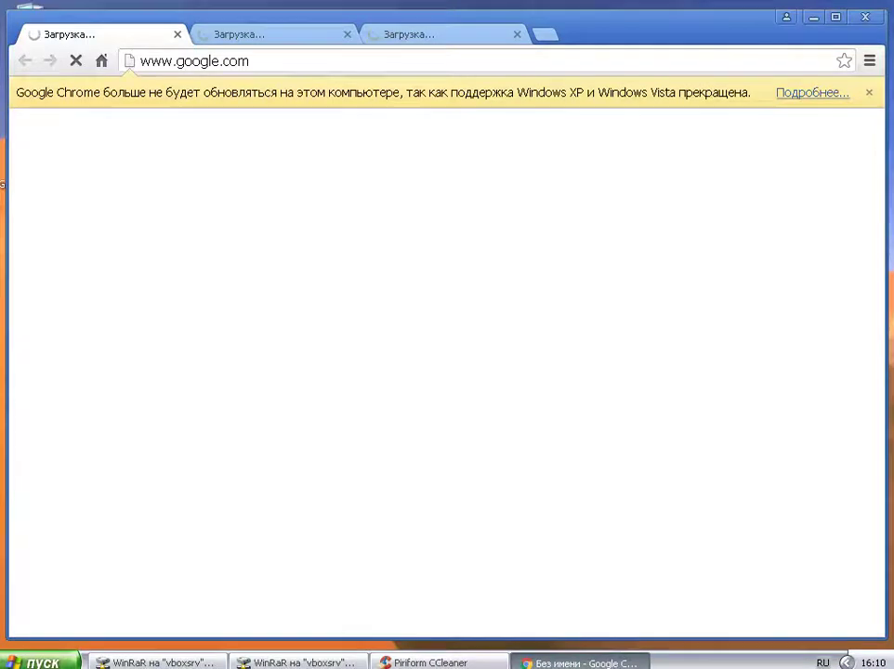
pyautogui.click(865, 16)
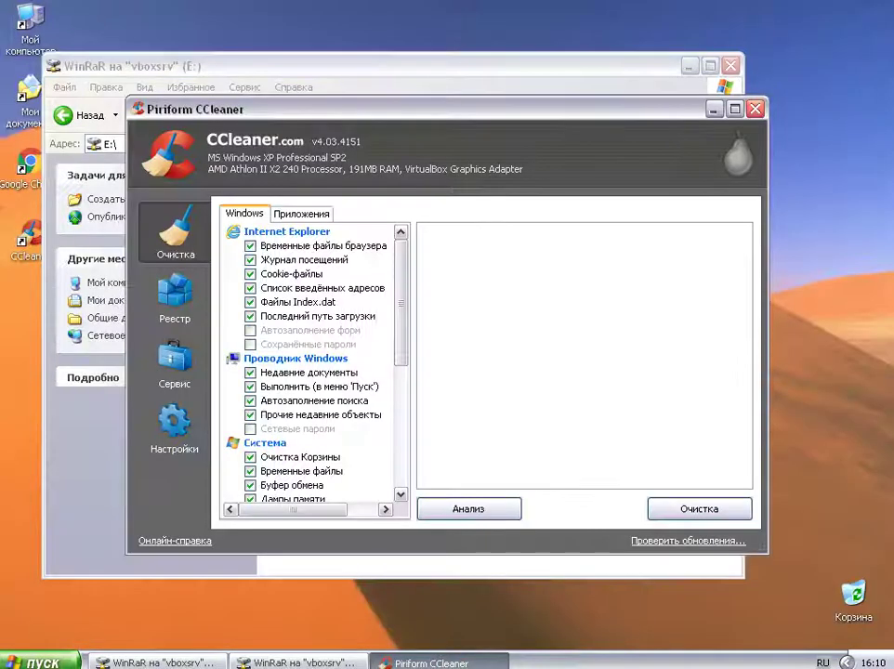
pyautogui.hotkey('alt', 'F4')
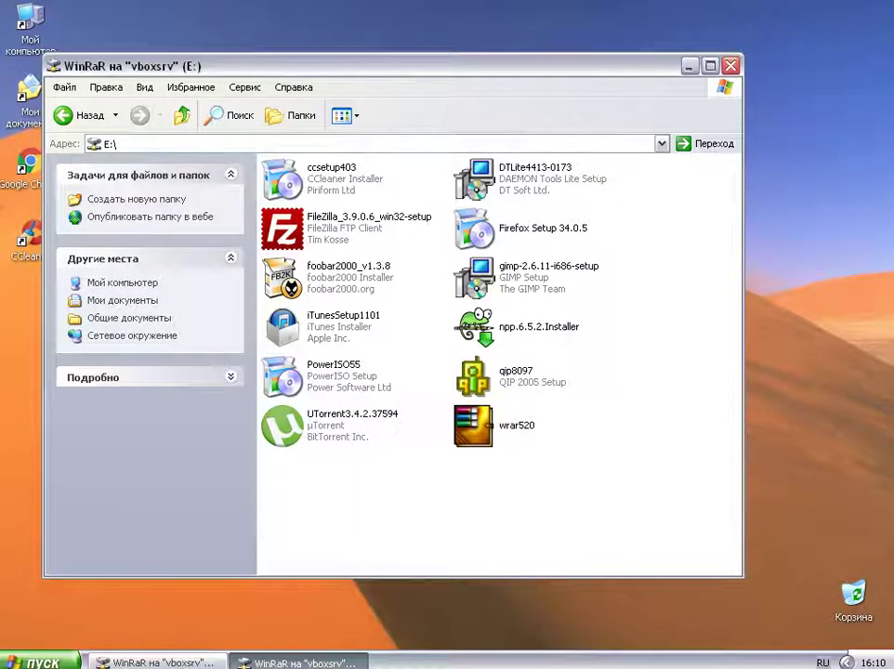
# Step: Launch the DAEMON Tools Lite installer, advance through its opening pages and choose the free license (Бесплатная лицензия)
pyautogui.doubleClick(534, 178)
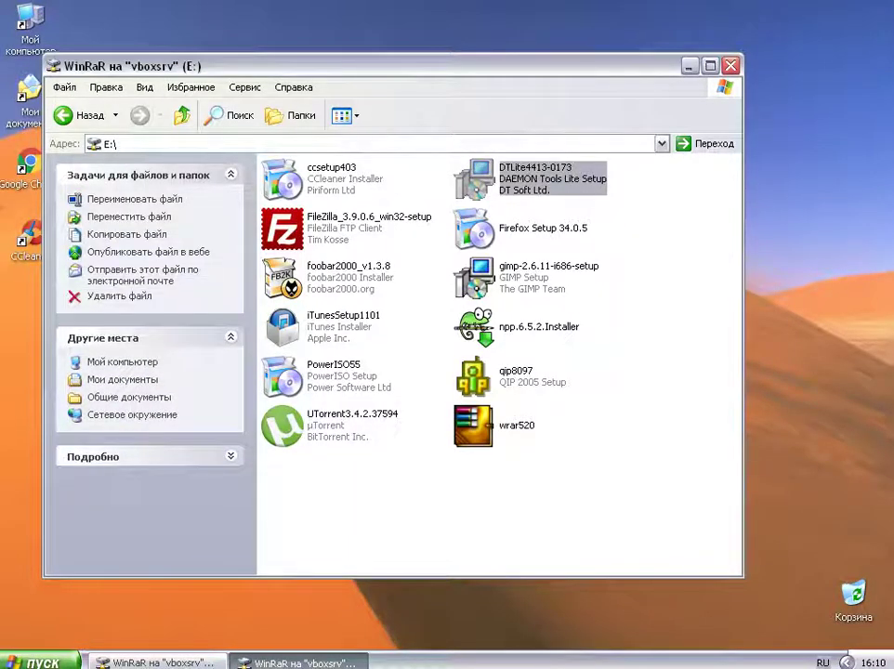
pyautogui.press('Return')
pyautogui.press('Return')
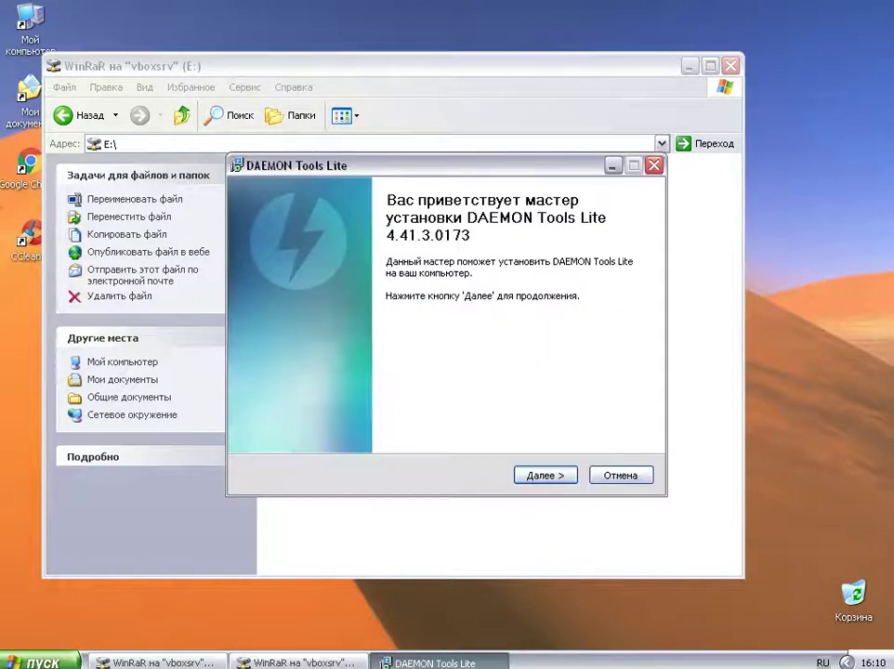
pyautogui.press('Return')
pyautogui.press('Return')
pyautogui.press('Return')
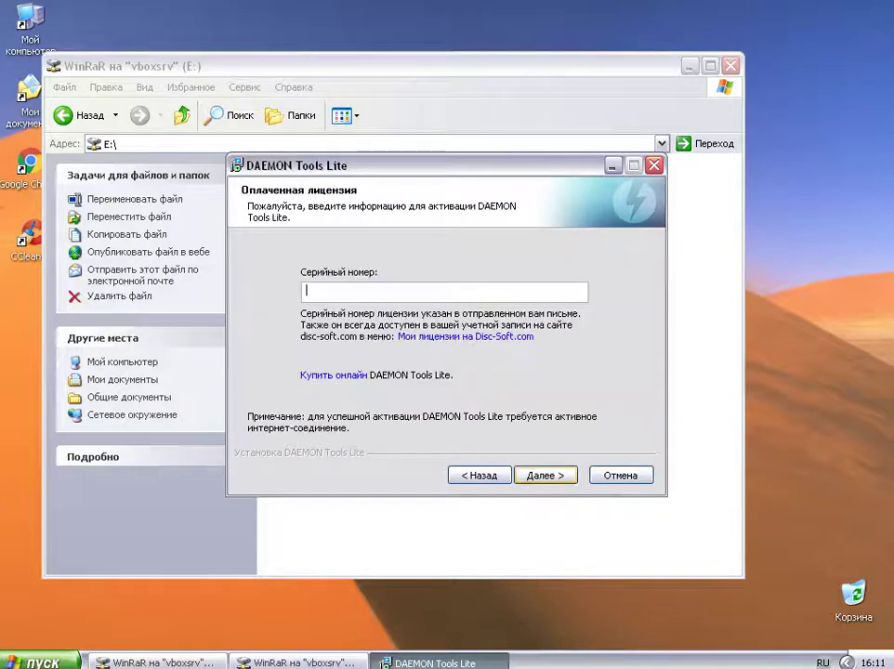
pyautogui.click(480, 475)
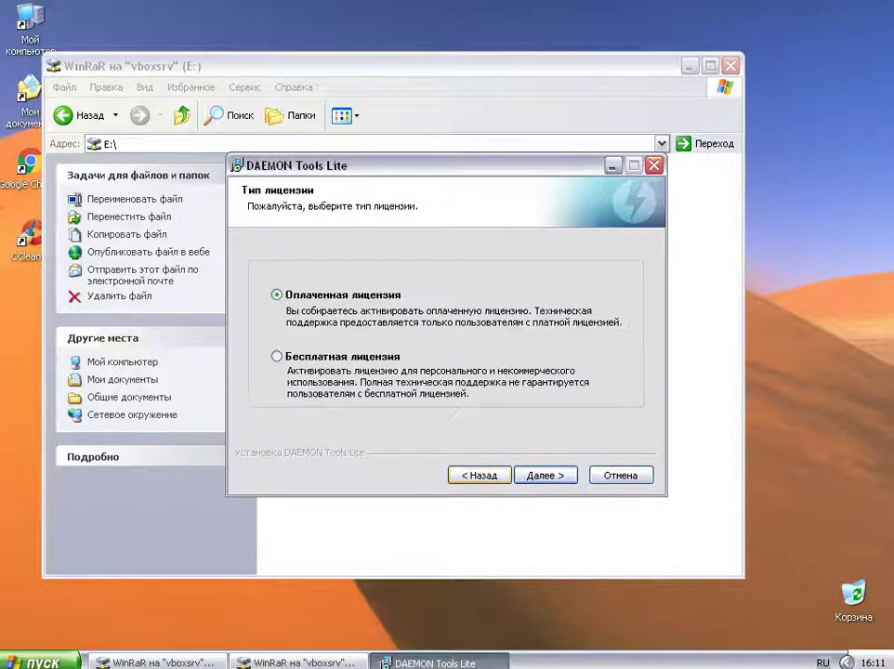
pyautogui.click(277, 357)
pyautogui.click(545, 475)
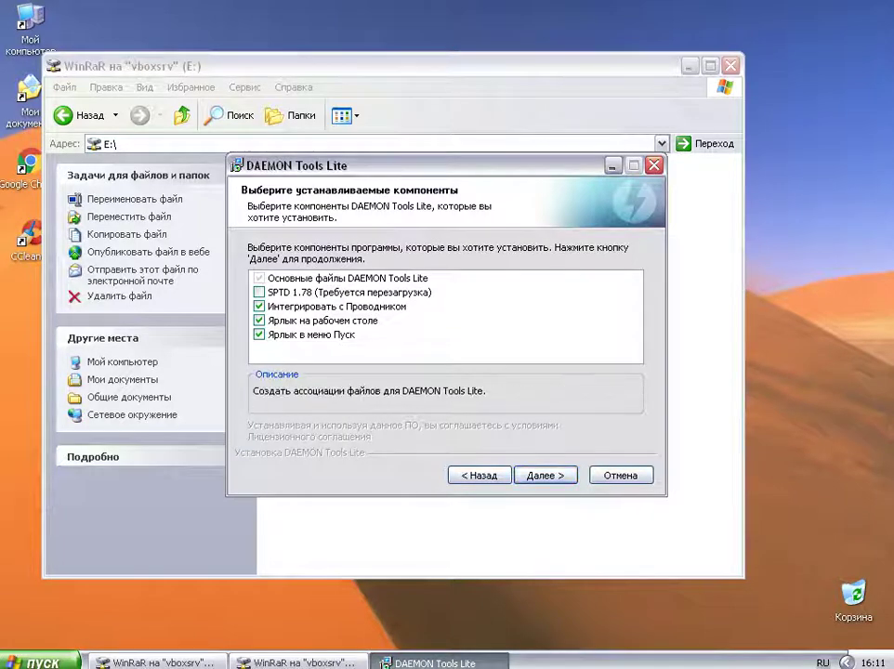
# Step: Exclude the Explorer integration component (Интегрировать с Проводником) and start installing DAEMON Tools Lite
pyautogui.click(259, 307)
pyautogui.press('Return')
pyautogui.press('Return')
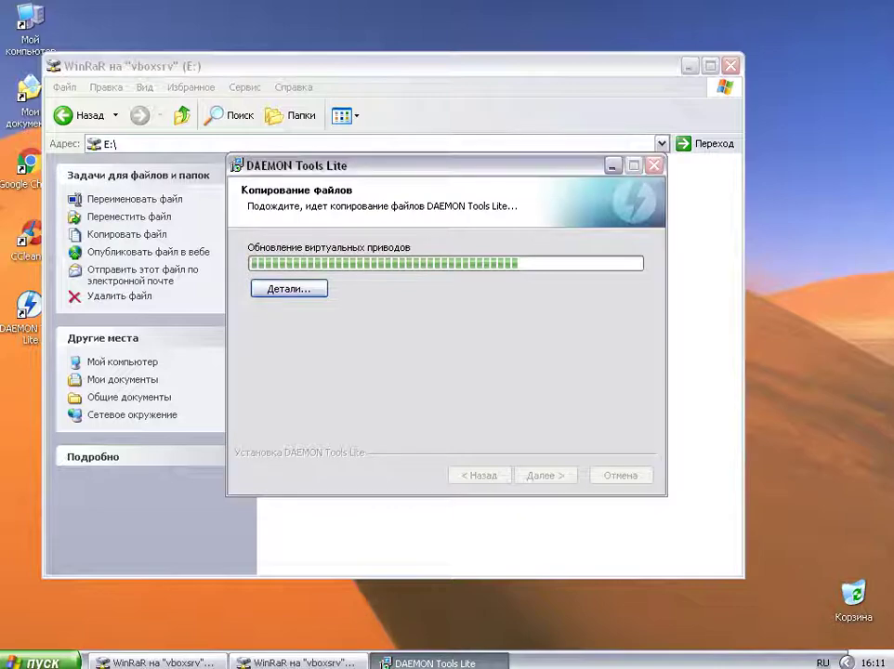
pyautogui.click(689, 66)
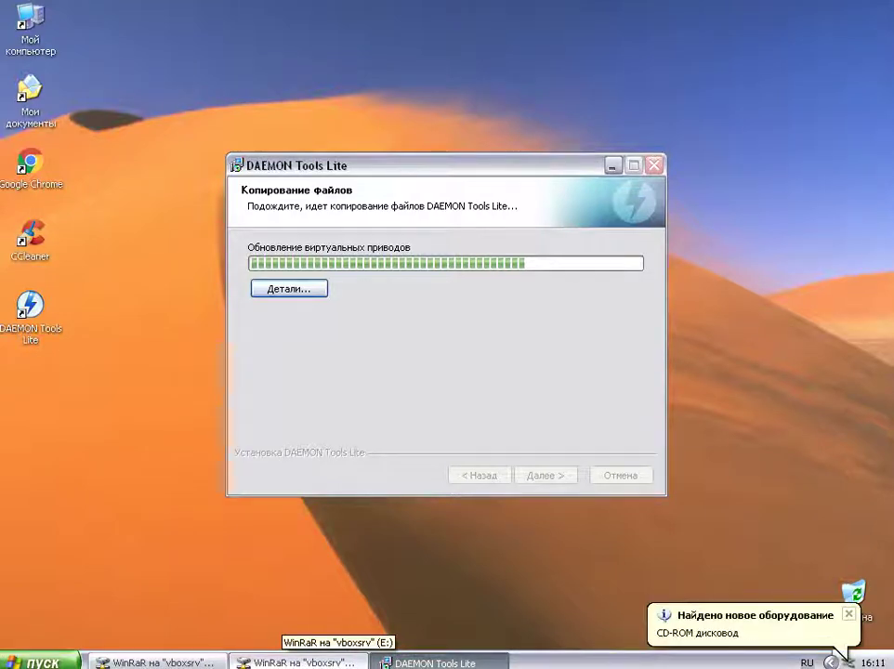
pyautogui.click(298, 662)
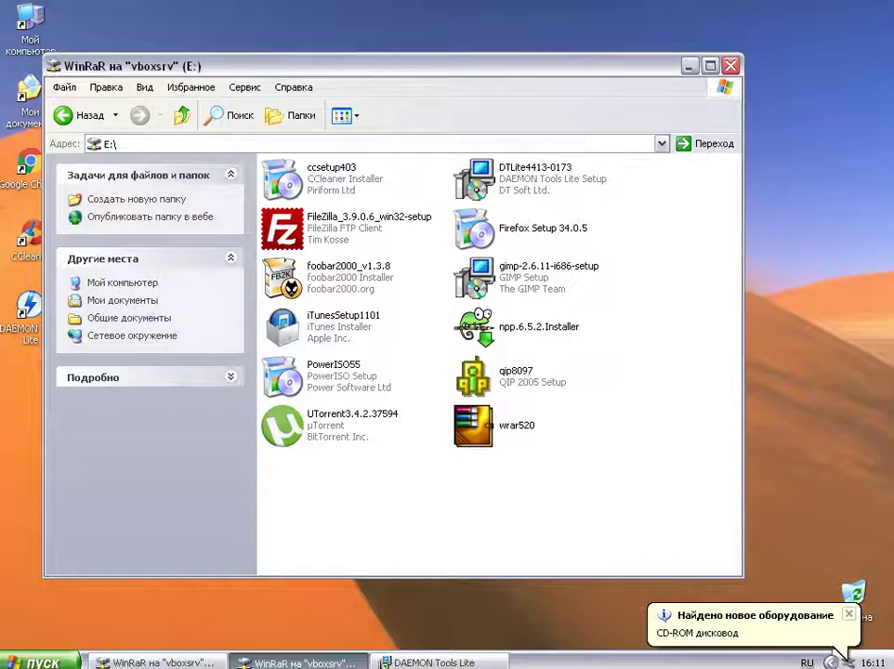
pyautogui.click(414, 662)
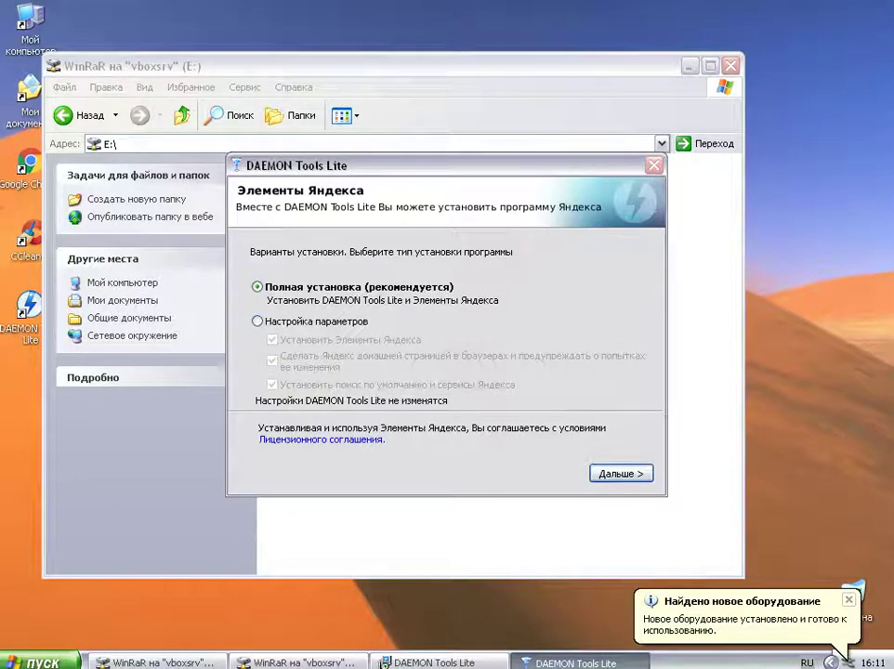
# Step: Complete the DAEMON Tools Lite setup with the full Yandex Elements installation, and close the launched program to return to the E: folder
pyautogui.click(621, 474)
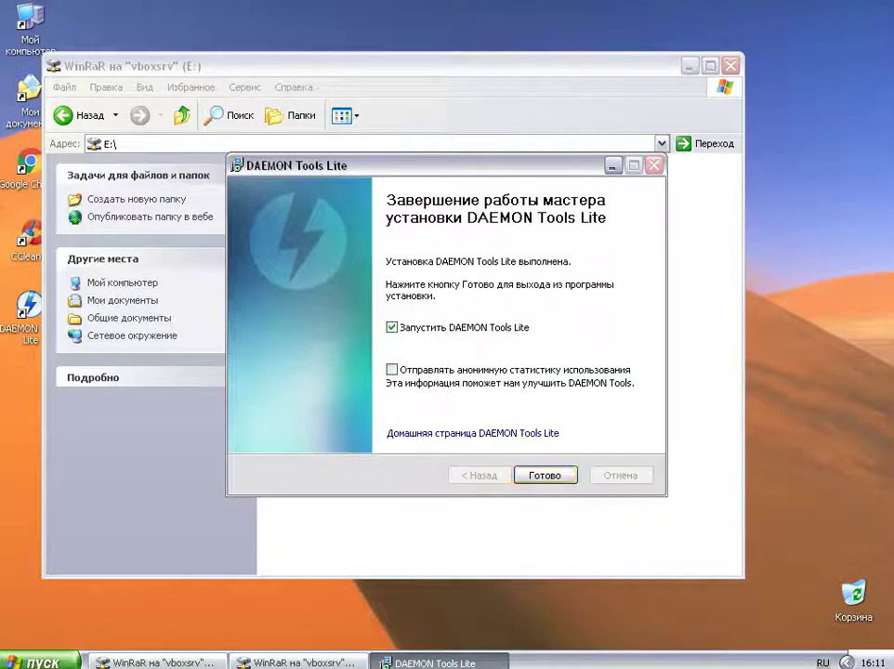
pyautogui.press('Return')
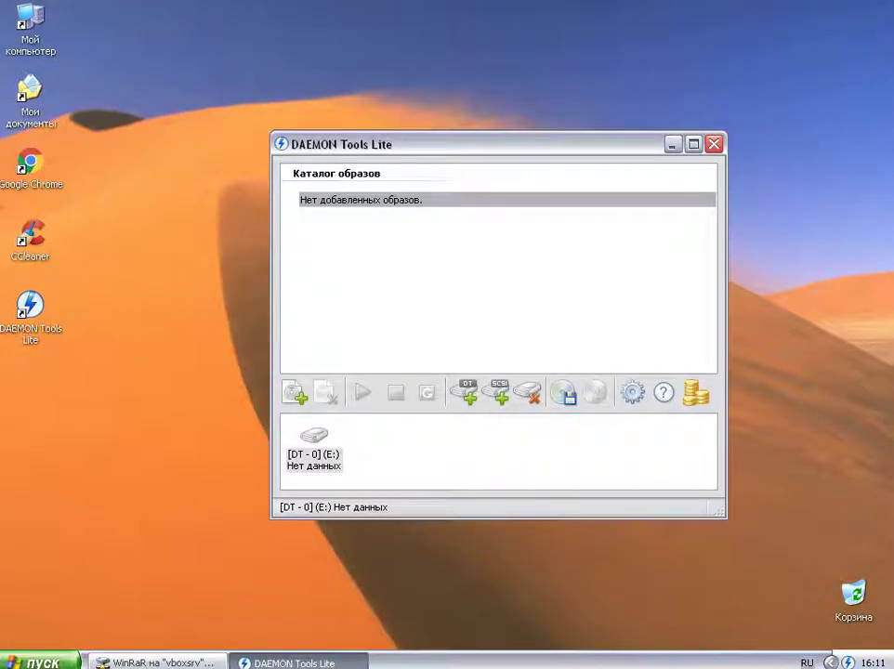
pyautogui.hotkey('alt', 'F4')
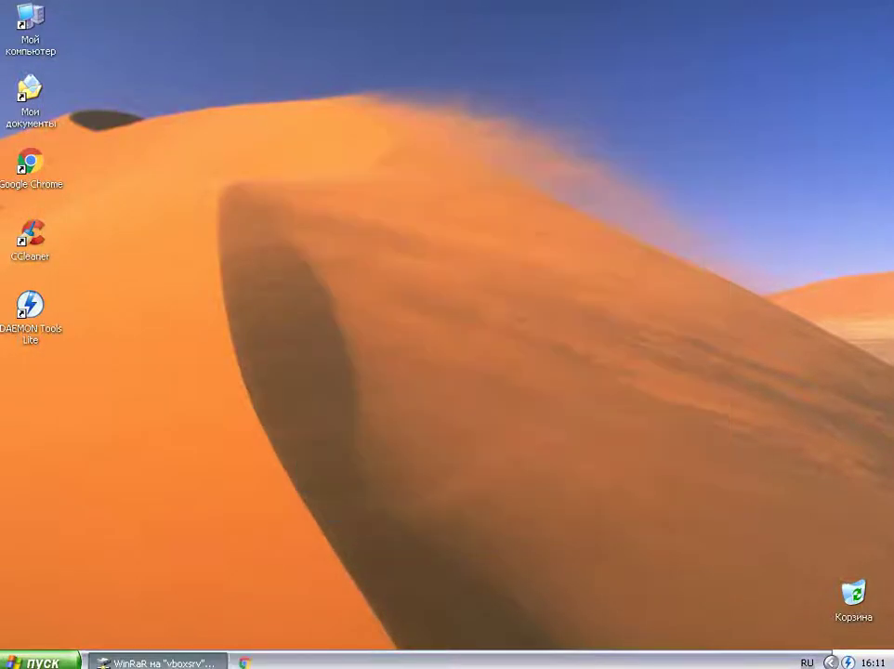
pyautogui.click(158, 663)
pyautogui.click(864, 16)
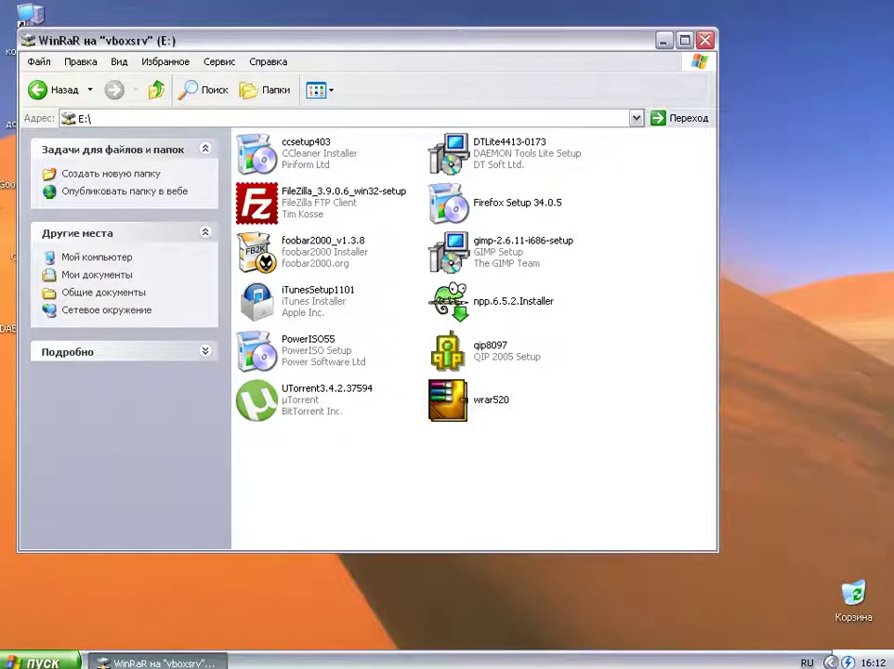
# Step: Launch the FileZilla Client 3.9.0.6 installer, continue despite the unsupported system, accept the license and keep the default components
pyautogui.doubleClick(320, 202)
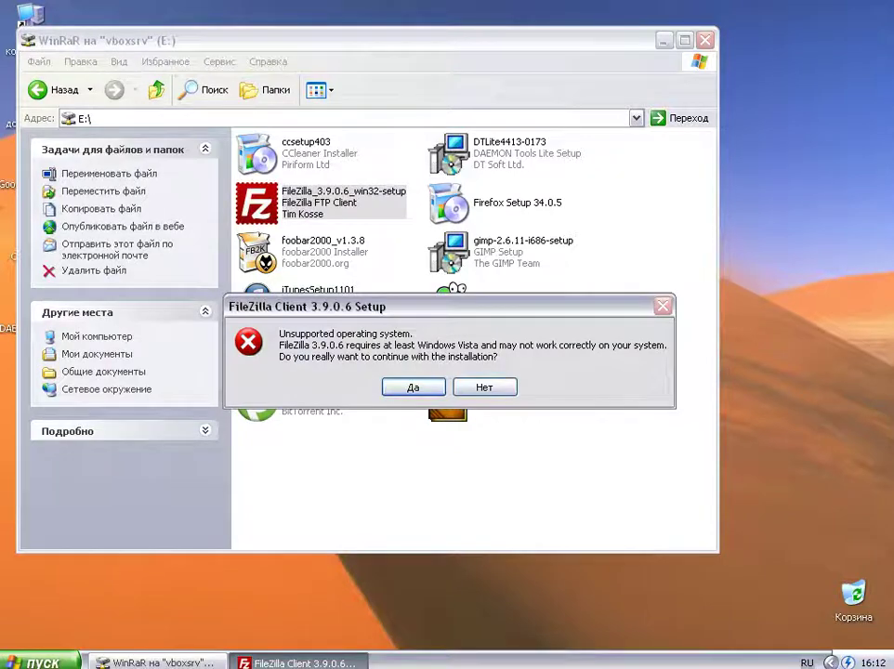
pyautogui.press('Return')
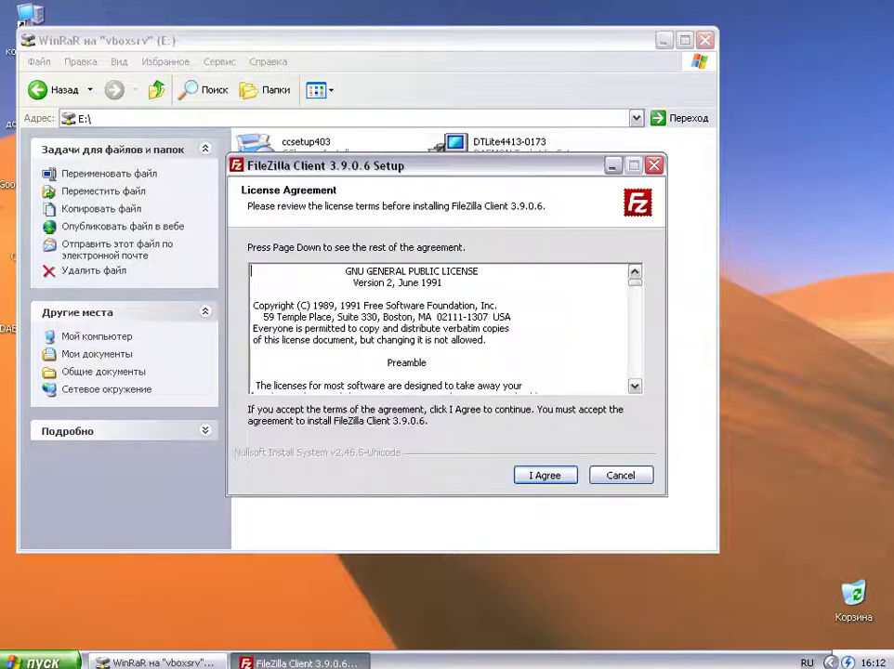
pyautogui.press('Return')
pyautogui.press('Return')
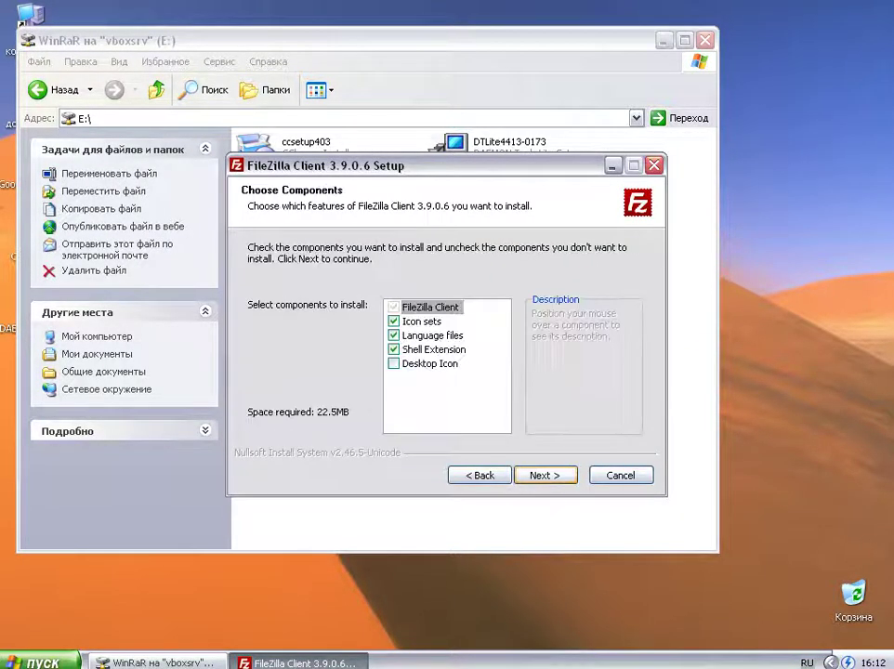
pyautogui.press('Return')
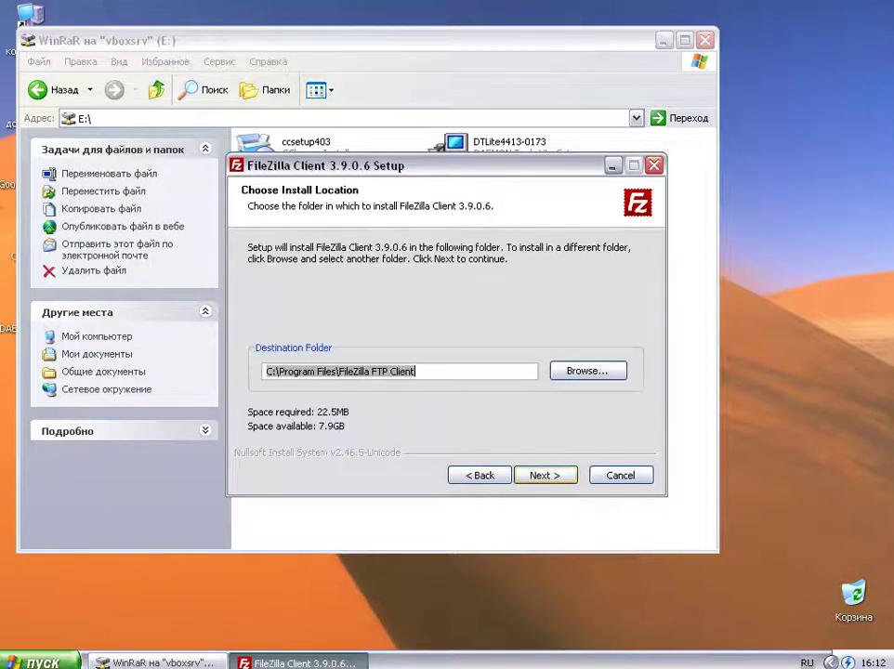
# Step: Install FileZilla Client into C:\Program Files\FileZilla FTP Client and finish its setup with the option to start it enabled
pyautogui.press('Return')
pyautogui.press('Return')
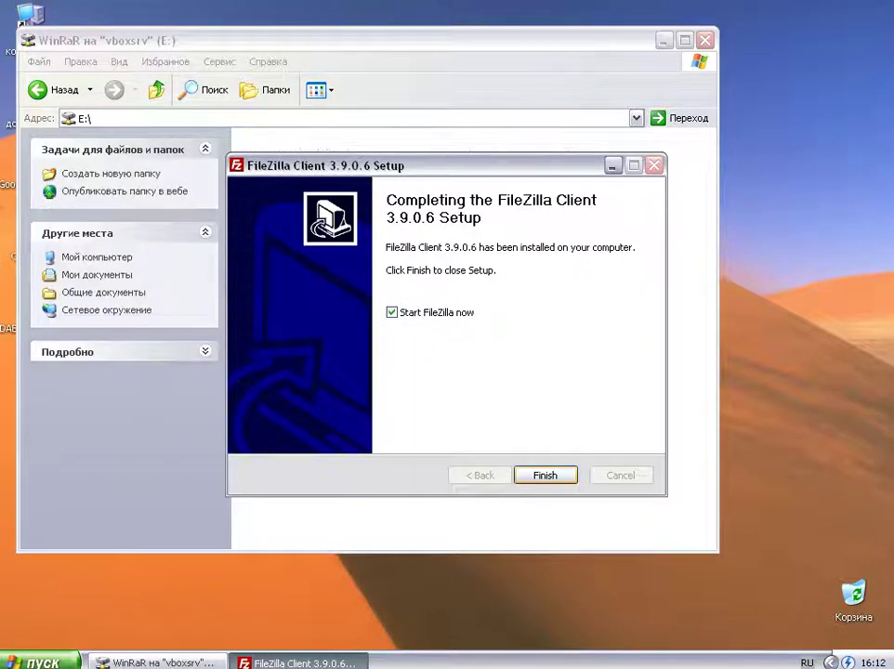
pyautogui.press('Return')
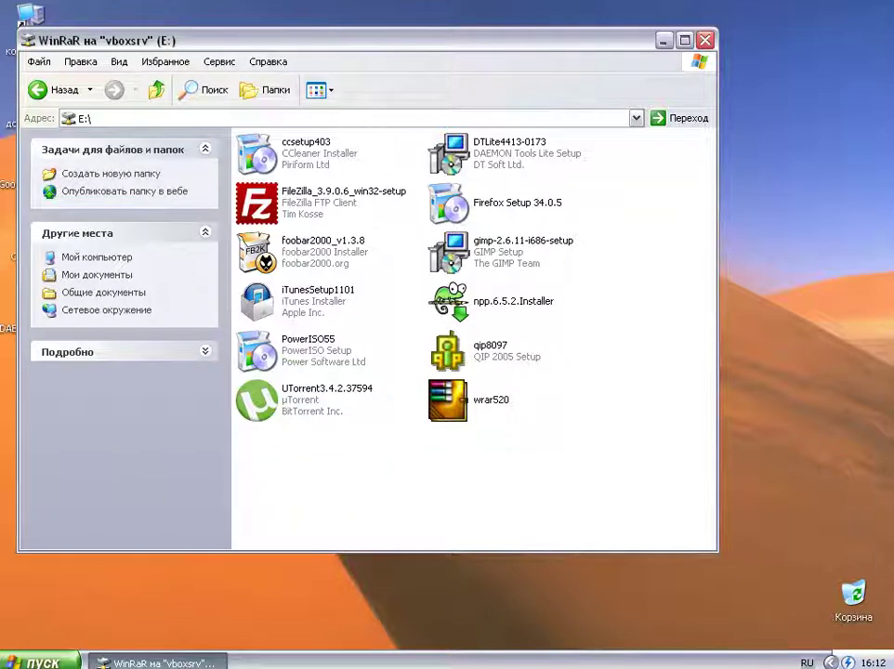
# Step: Check the desktop for a FileZilla shortcut, then try to start FileZilla from its FileZilla FTP Client program group
pyautogui.press('super+d')
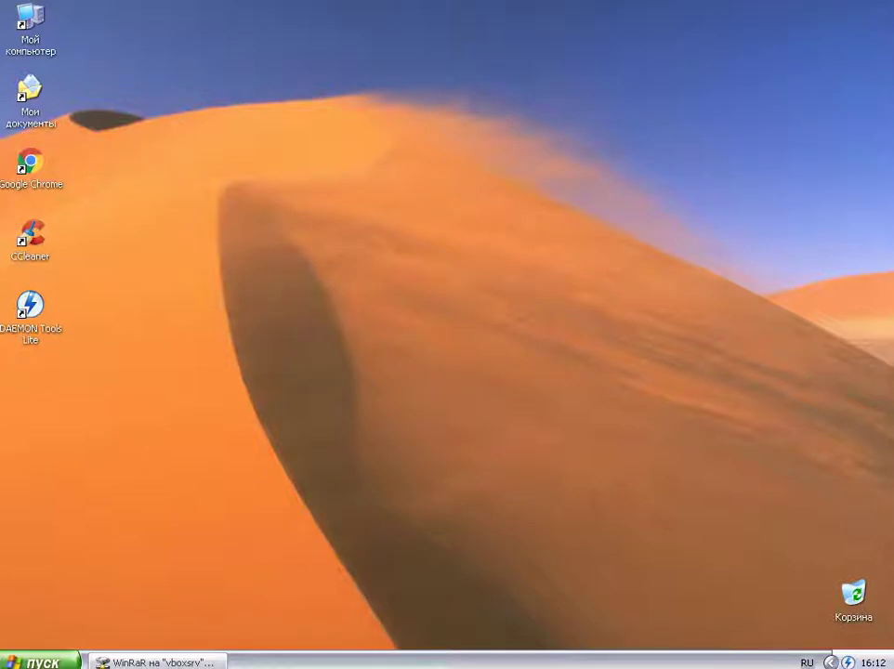
pyautogui.click(156, 661)
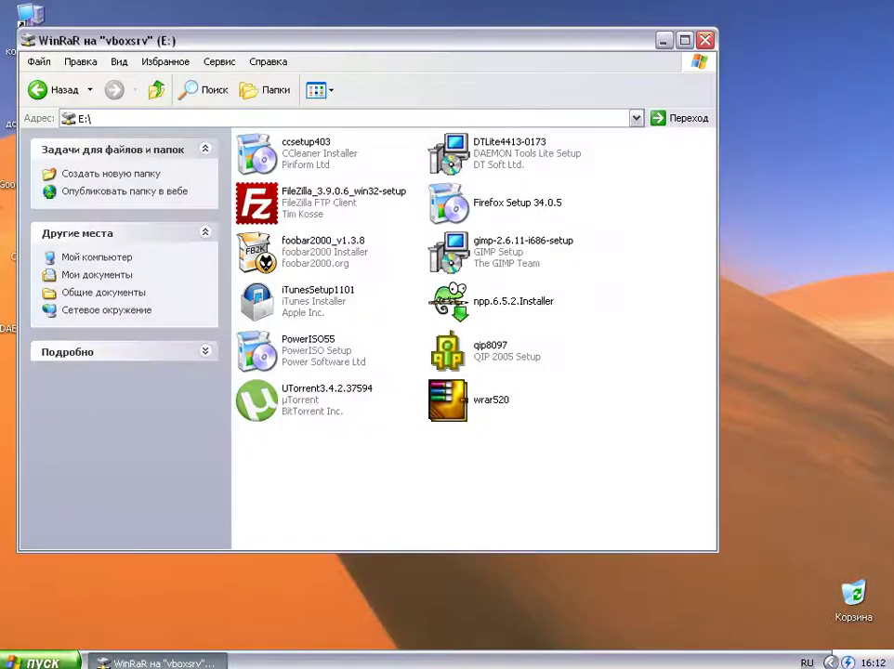
pyautogui.click(39, 661)
pyautogui.press('Up')
pyautogui.press('Up')
pyautogui.press('Up')
pyautogui.press('Up')
pyautogui.press('Up')
pyautogui.press('Up')
pyautogui.press('Up')
pyautogui.press('Up')
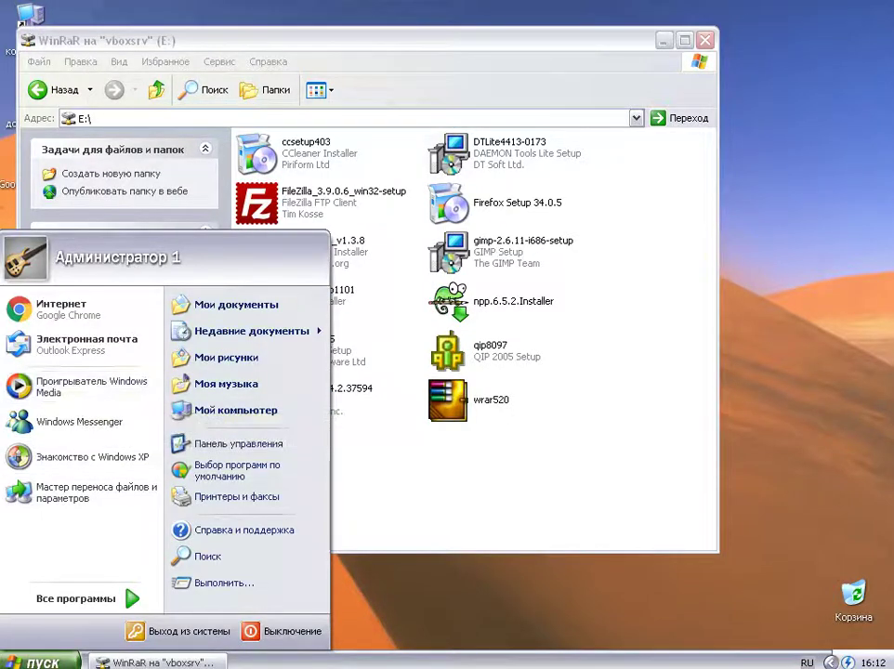
pyautogui.press('Return')
pyautogui.press('Up')
pyautogui.press('Up')
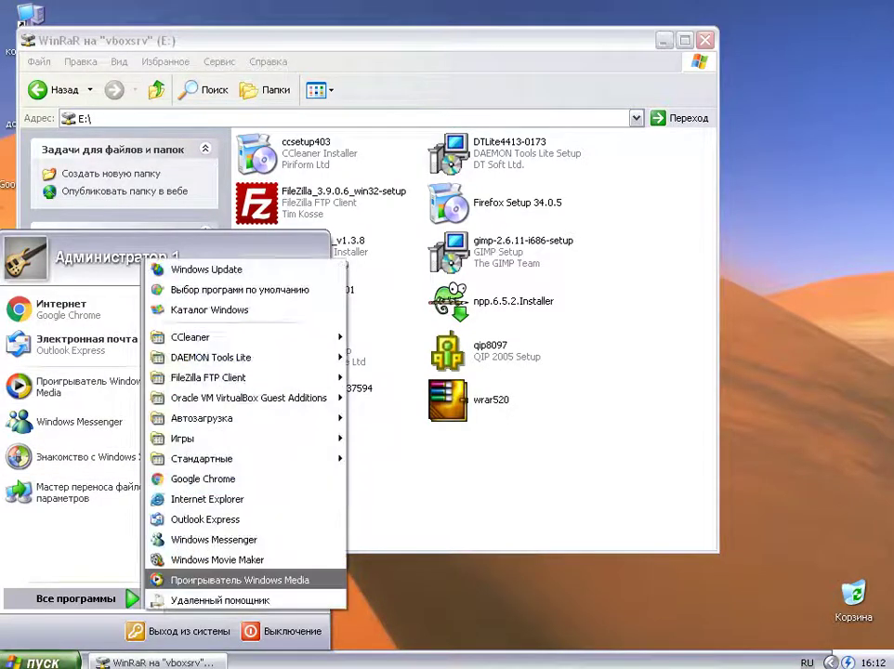
pyautogui.press('Up')
pyautogui.press('Up')
pyautogui.press('Up')
pyautogui.press('Up')
pyautogui.press('Up')
pyautogui.press('Up')
pyautogui.press('Up')
pyautogui.press('Up')
pyautogui.press('Up')
pyautogui.press('Up')
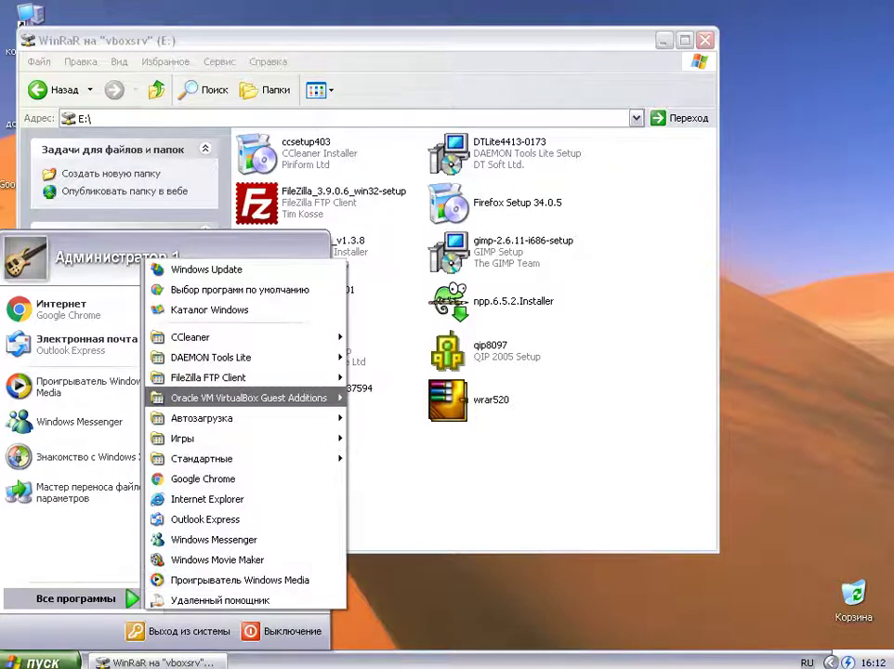
pyautogui.press('Right')
pyautogui.press('Return')
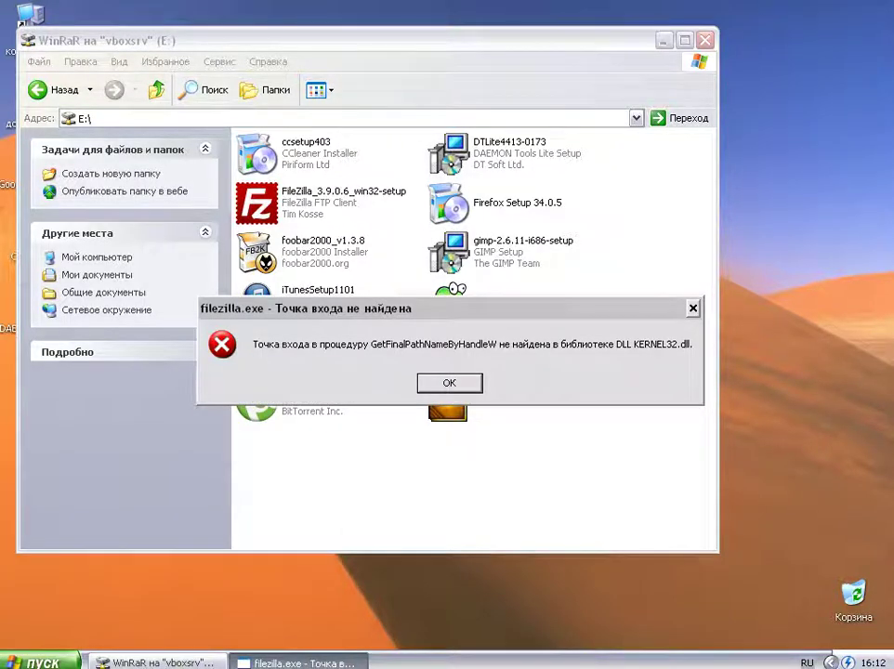
pyautogui.press('Return')
pyautogui.press('super')
pyautogui.press('Up')
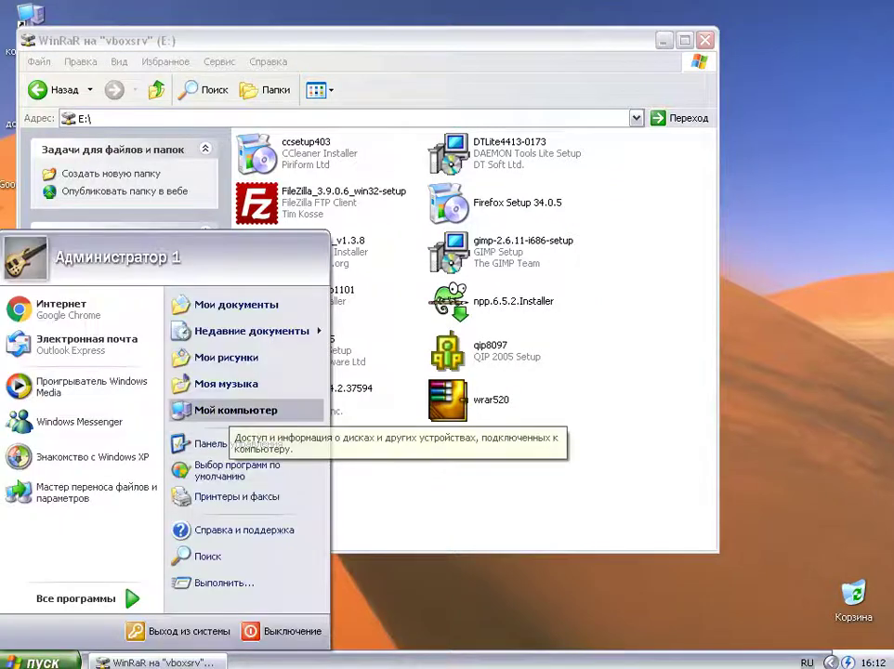
pyautogui.press('Down')
pyautogui.press('Up')
pyautogui.press('Up')
pyautogui.press('Down')
pyautogui.press('Down')
pyautogui.press('Down')
pyautogui.press('Down')
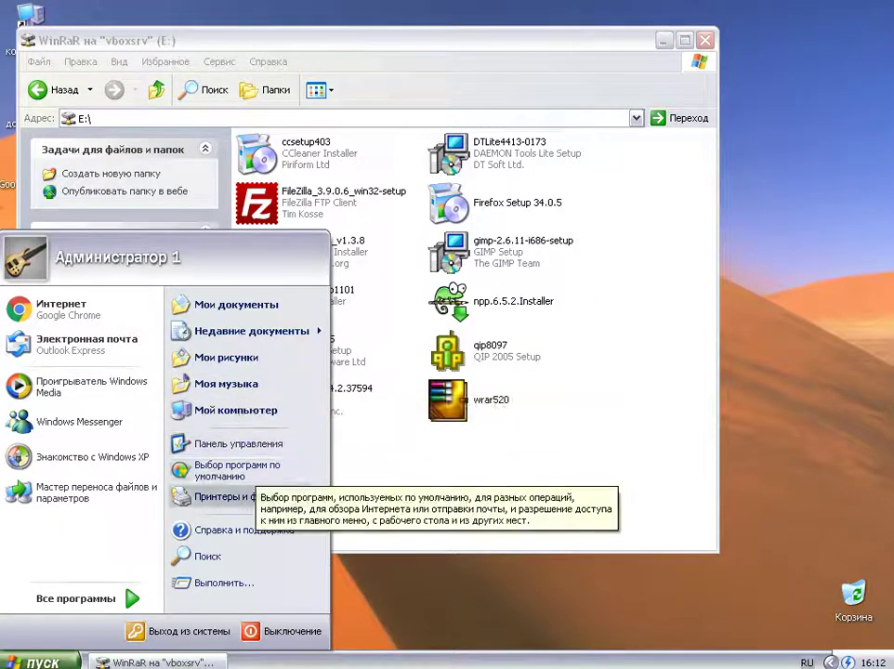
pyautogui.press('Up')
pyautogui.press('Up')
pyautogui.press('Down')
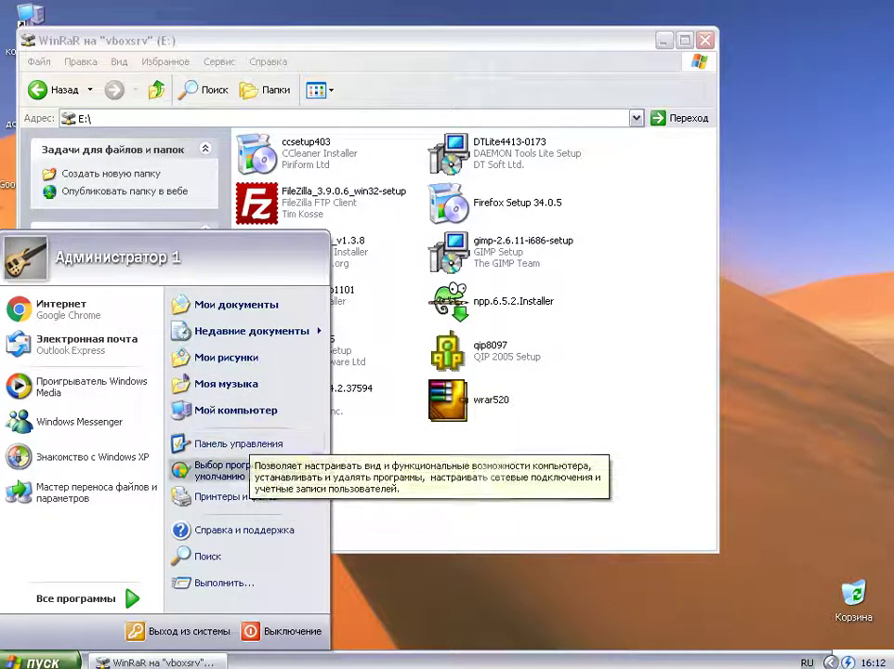
pyautogui.press('Up')
pyautogui.press('super')
# Step: Try to start FileZilla again from the recently used programs and dismiss the error
pyautogui.press('super')
pyautogui.press('Up')
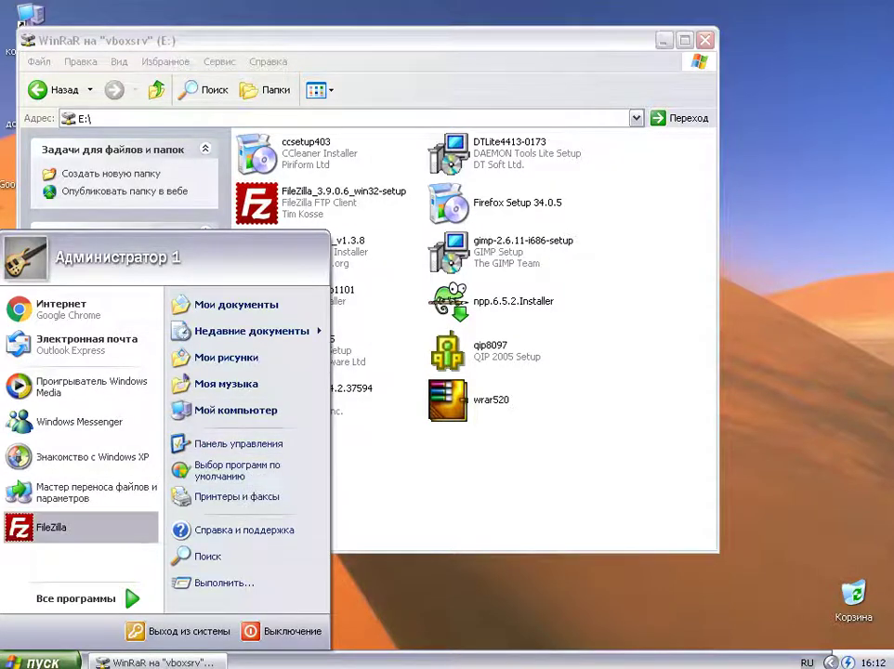
pyautogui.press('Return')
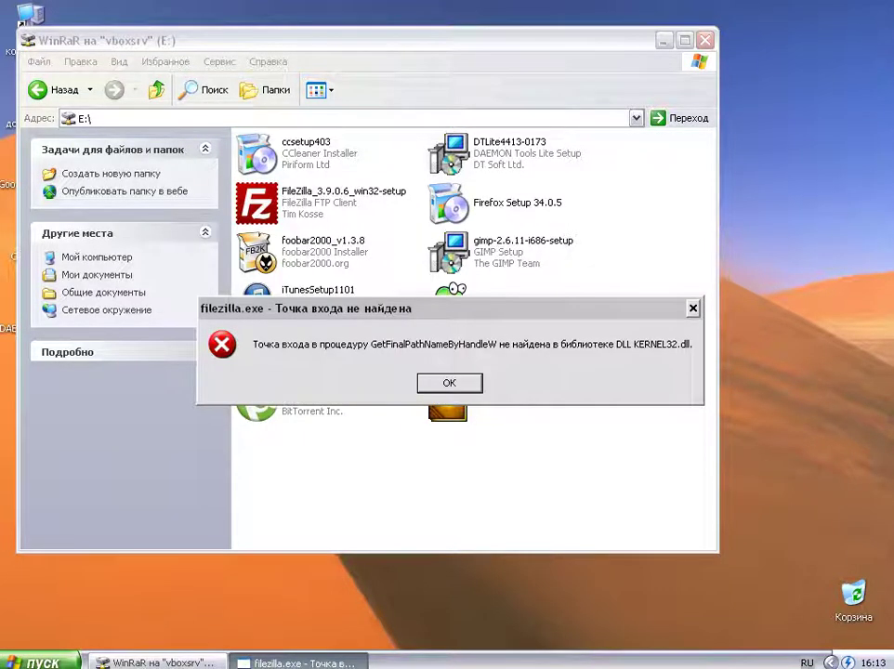
pyautogui.press('Return')
# Step: Remove the FileZilla entry from the list of recently used programs
pyautogui.press('super')
pyautogui.press('Up')
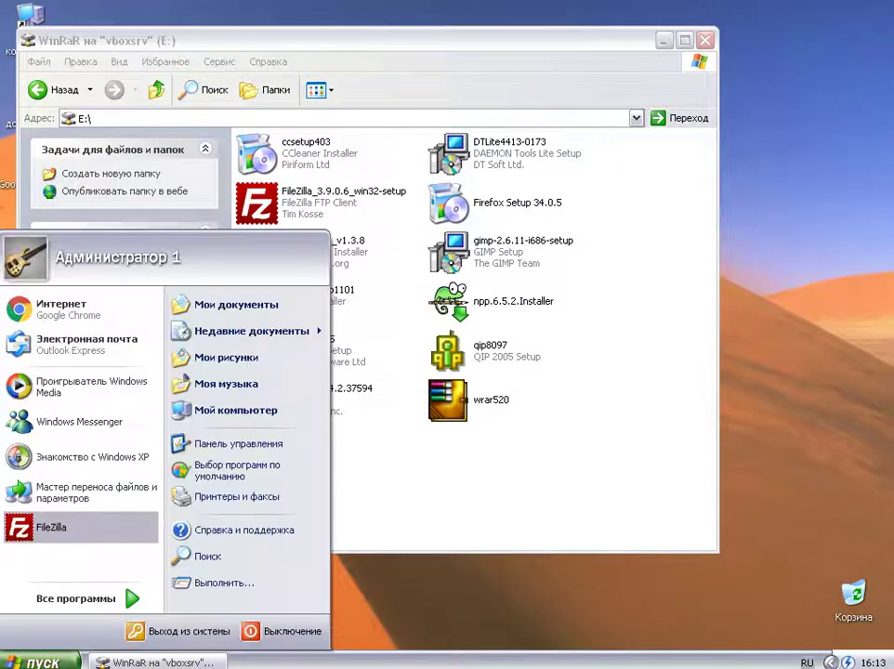
pyautogui.rightClick(64, 530)
pyautogui.click(107, 484)
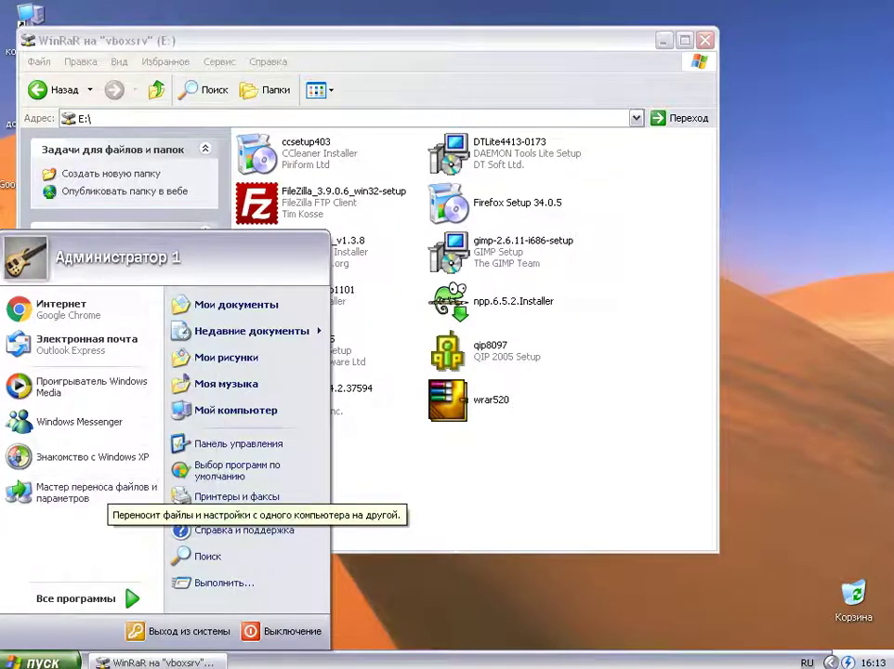
# Step: Uninstall FileZilla Client 3.9.0.6 with the uninstaller from its FileZilla FTP Client program group
pyautogui.moveTo(88, 598)
pyautogui.moveTo(248, 398)
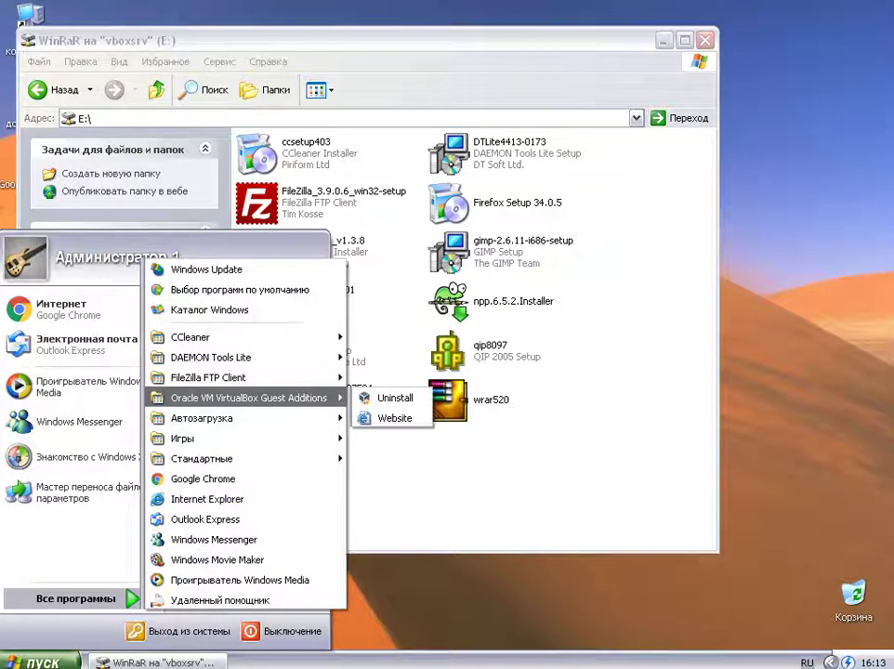
pyautogui.moveTo(248, 377)
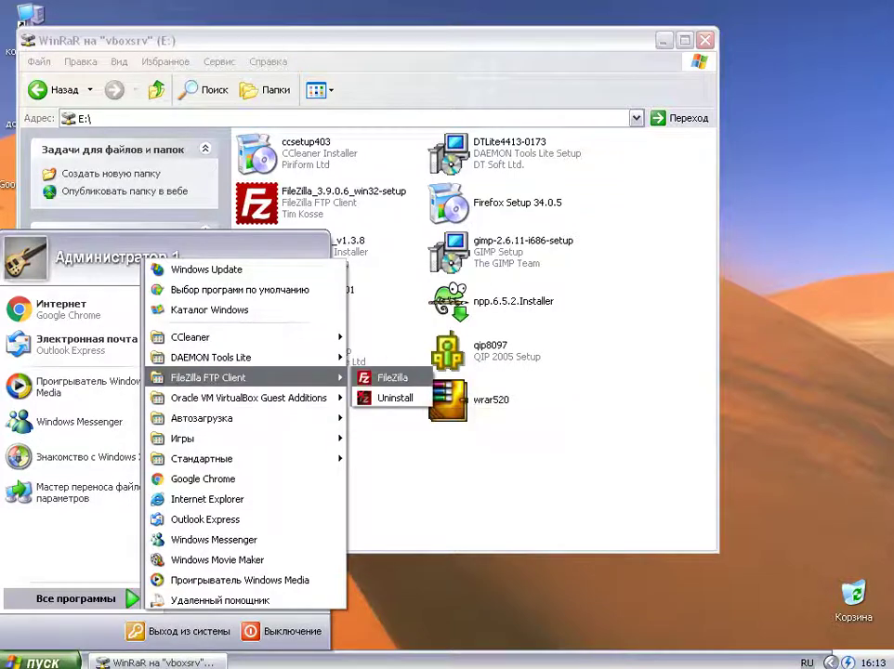
pyautogui.press('Down')
pyautogui.press('Return')
pyautogui.press('Return')
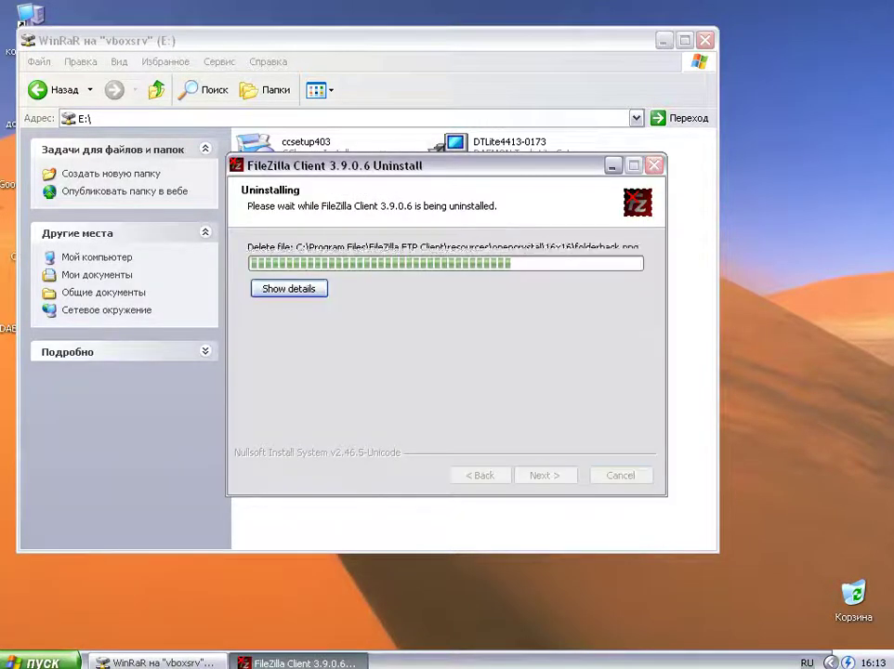
pyautogui.press('Return')
# Step: Delete the FileZilla_3.9.0.6_win32-setup file from drive E:
pyautogui.rightClick(295, 194)
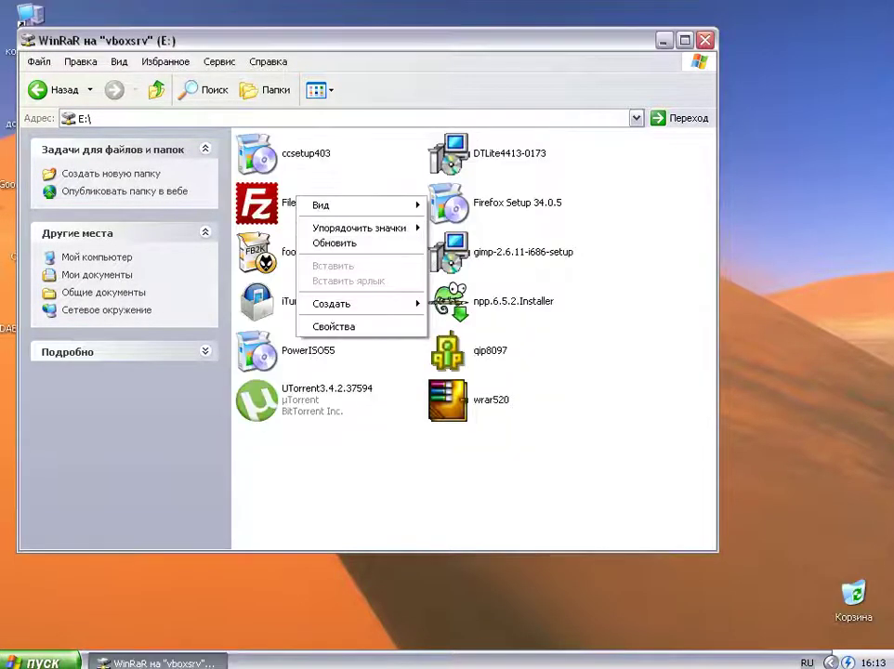
pyautogui.rightClick(283, 207)
pyautogui.press('Down')
pyautogui.press('Down')
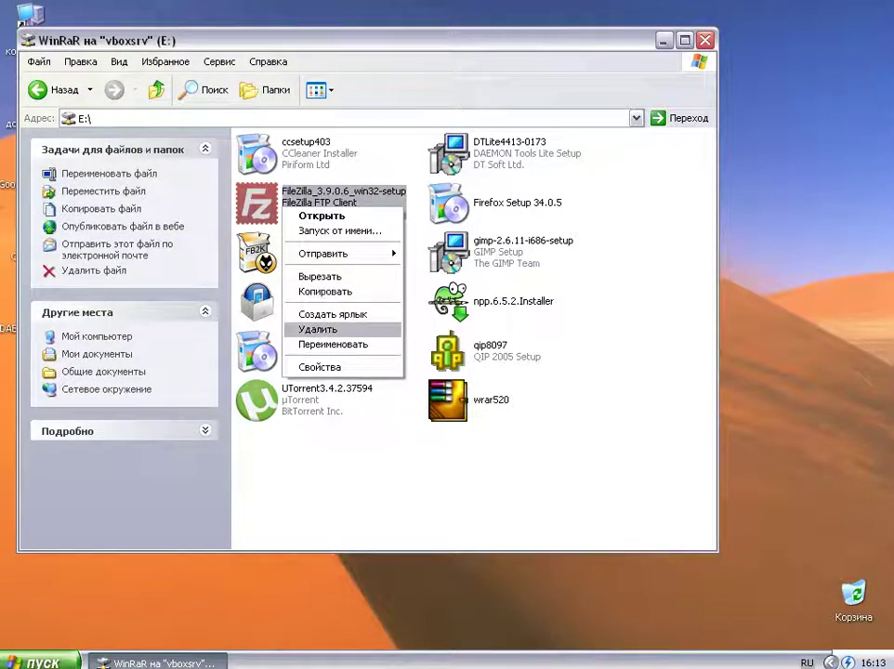
pyautogui.press('Return')
pyautogui.press('Return')
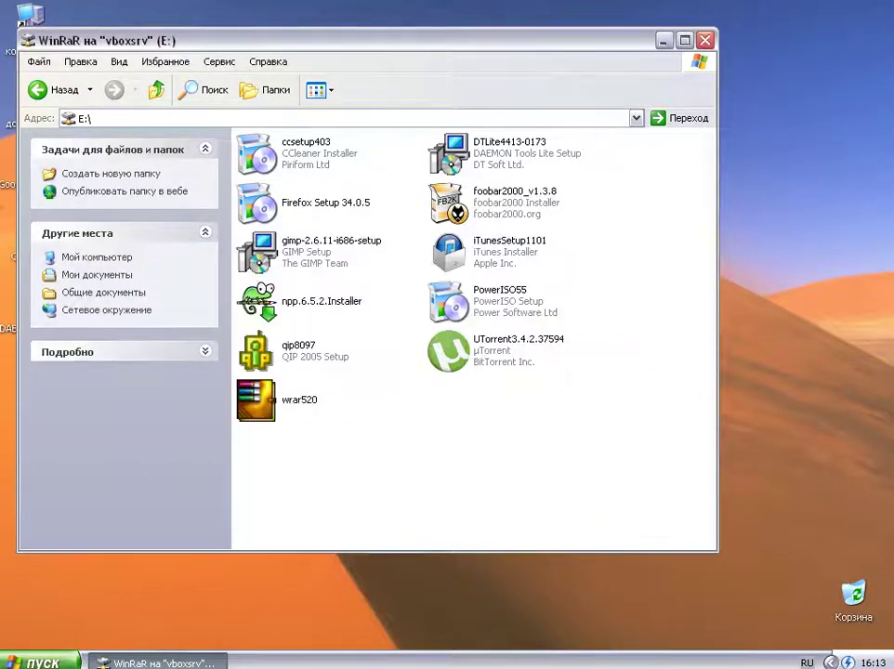
# Step: Install Mozilla Firefox from Firefox Setup 34.0.5 with the Standard setup type, and finish with Launch Firefox now enabled
pyautogui.doubleClick(322, 204)
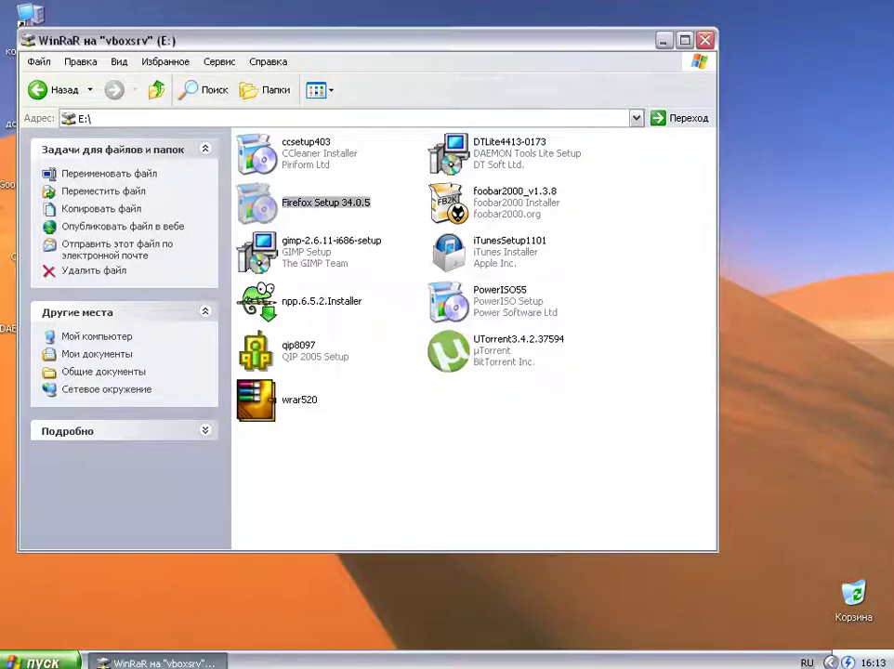
pyautogui.press('Return')
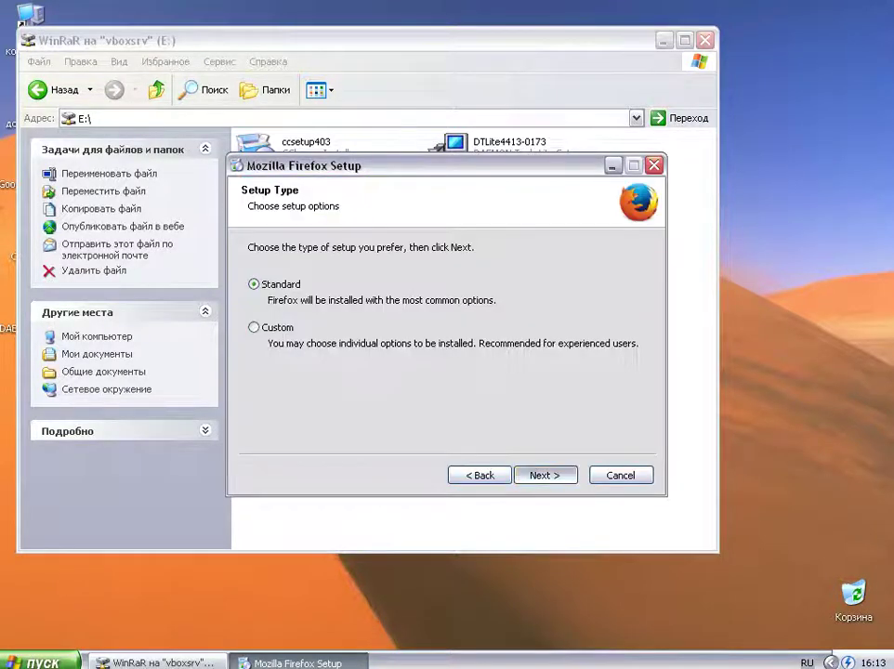
pyautogui.press('Return')
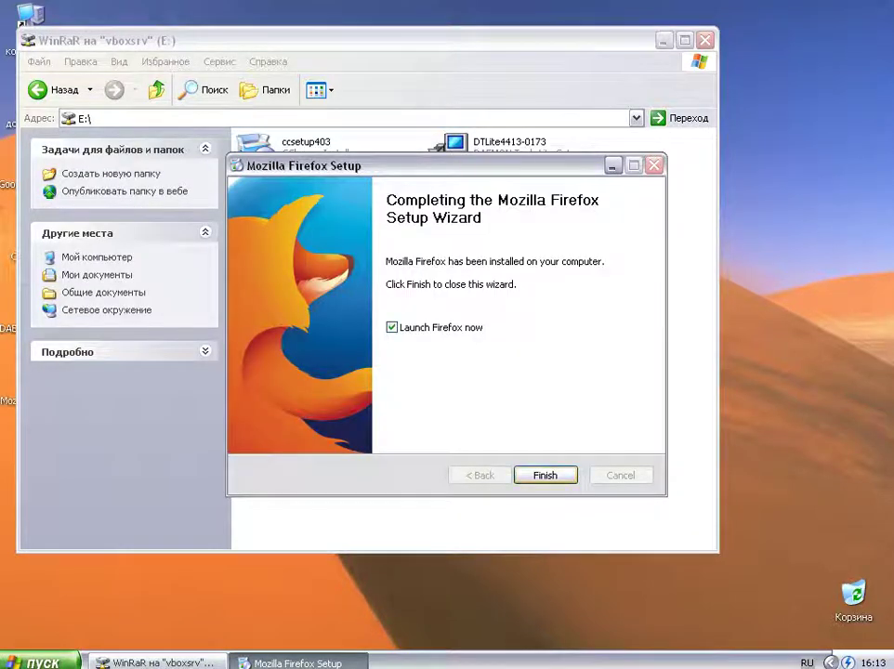
pyautogui.press('Return')
# Step: Skip importing data in Firefox's Import Wizard and close the browser with all its tabs
pyautogui.press('super+d')
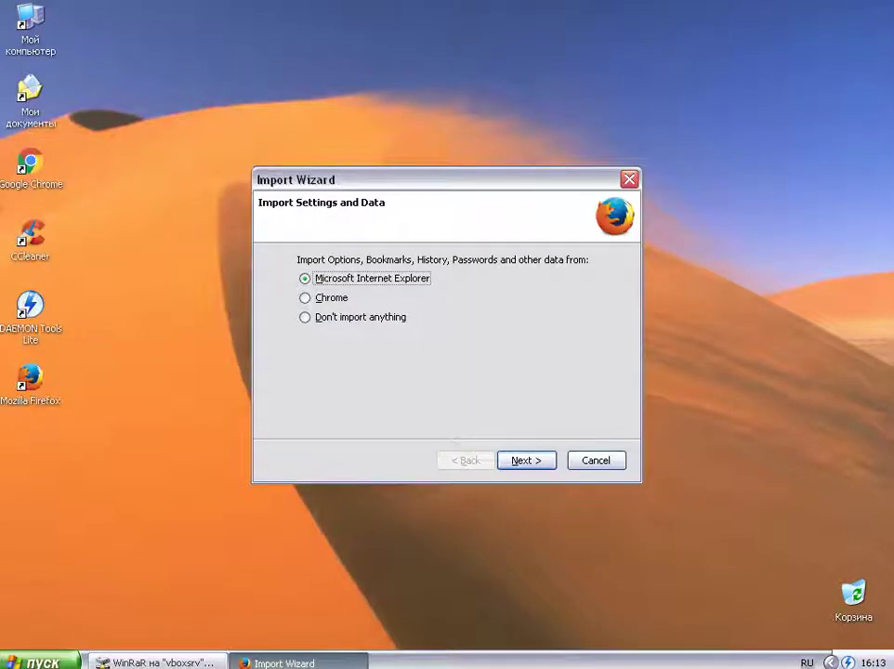
pyautogui.click(305, 317)
pyautogui.click(527, 460)
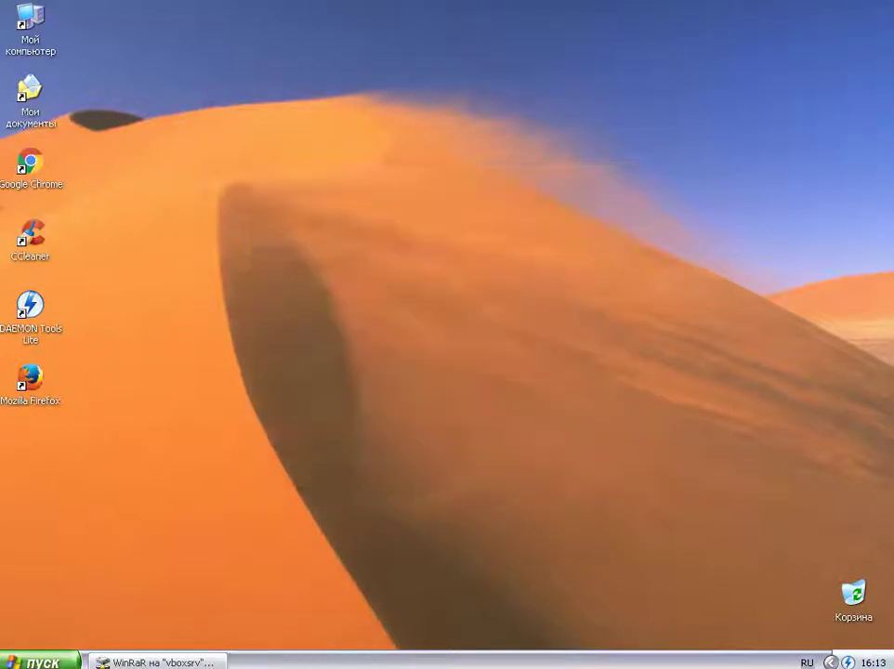
pyautogui.click(158, 663)
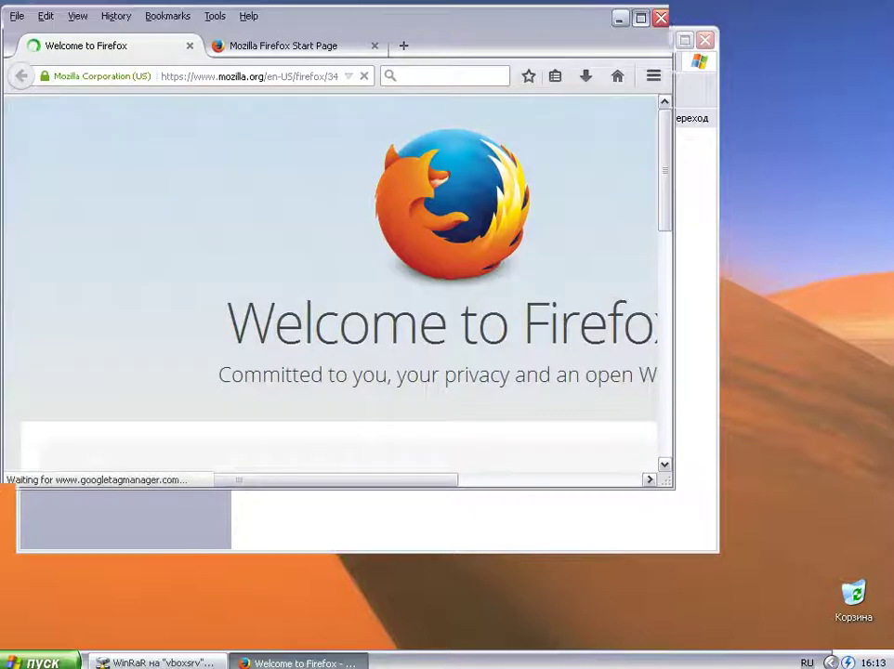
pyautogui.click(640, 18)
pyautogui.click(885, 11)
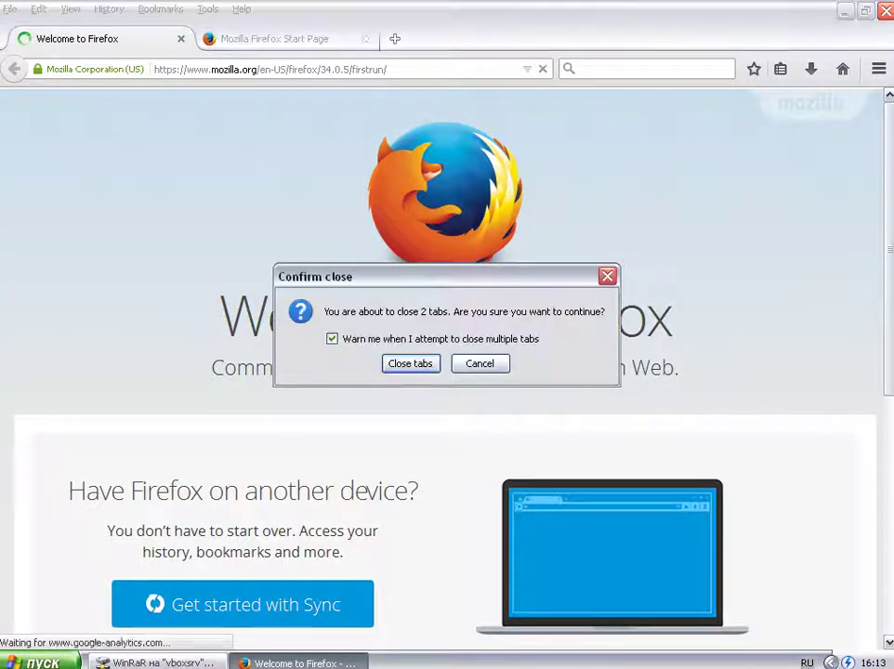
pyautogui.press('Return')
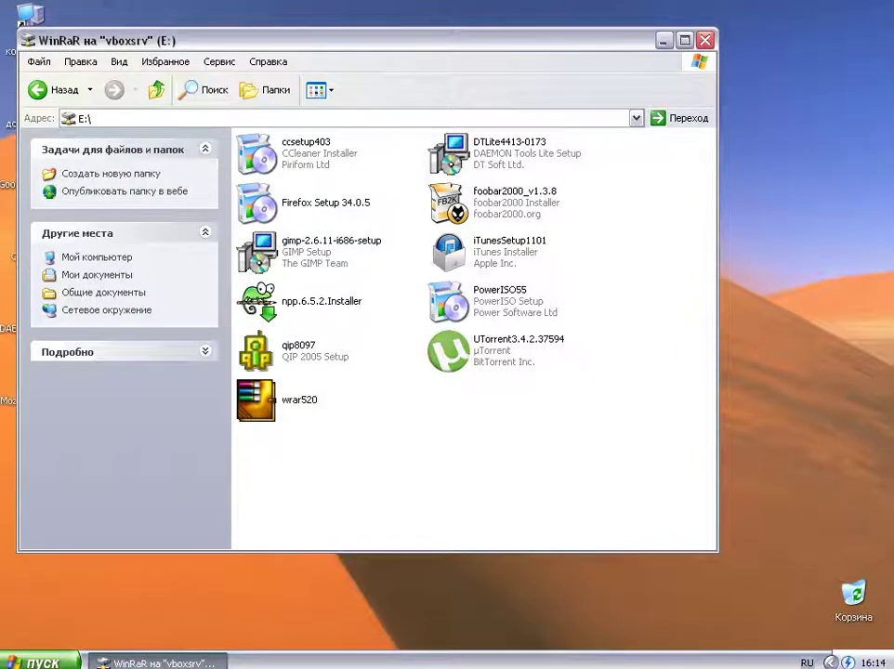
# Step: Install foobar2000 v1.3.8 as a standard installation into C:\Program Files\foobar2000
pyautogui.doubleClick(452, 203)
pyautogui.press('Return')
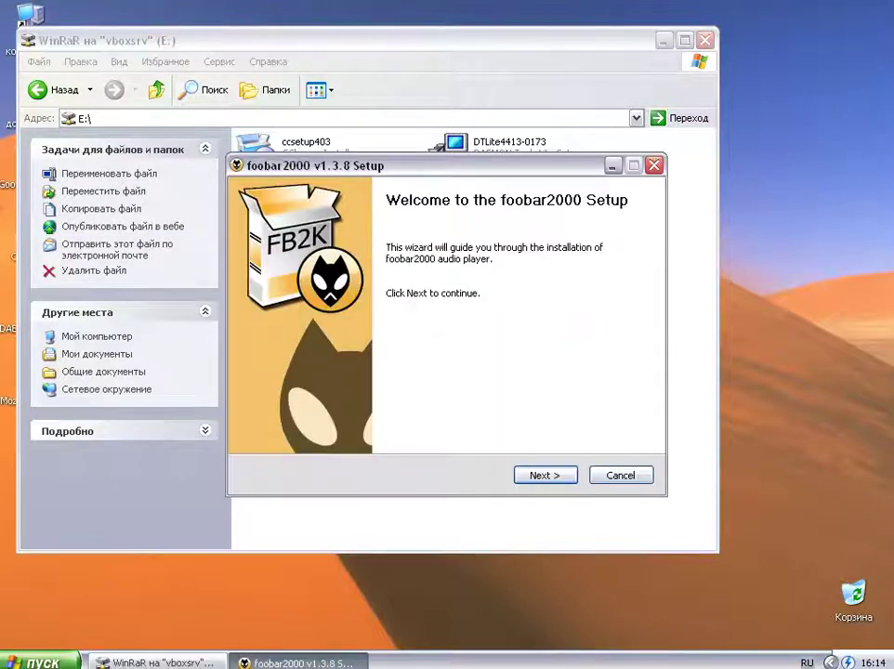
pyautogui.press('Return')
pyautogui.press('Return')
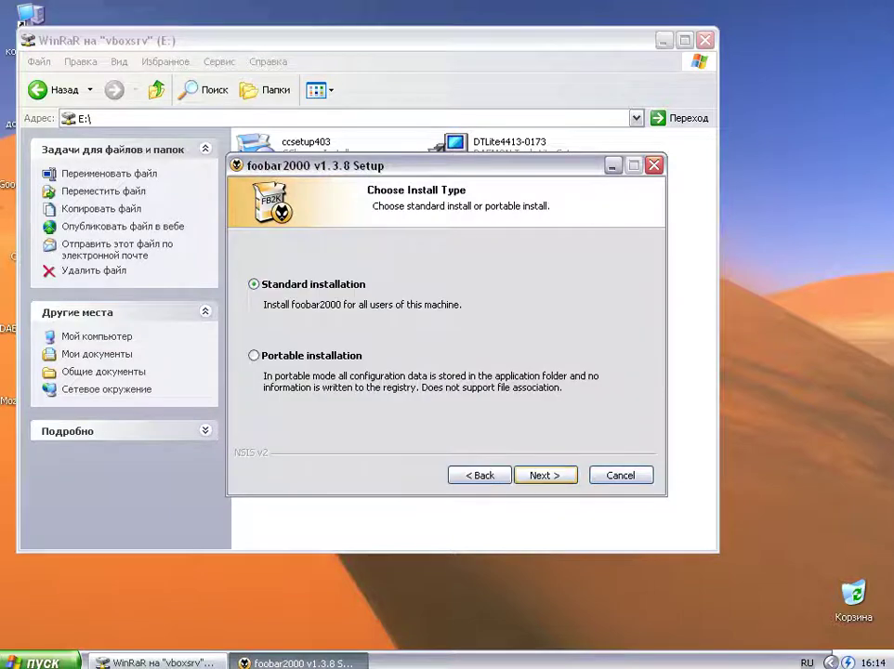
pyautogui.press('Return')
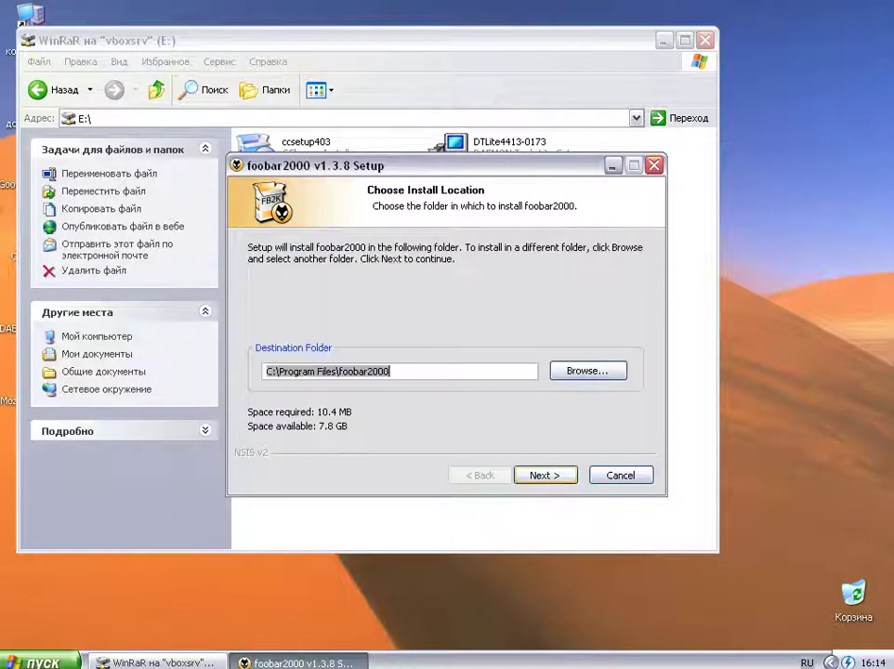
pyautogui.press('Return')
pyautogui.press('Return')
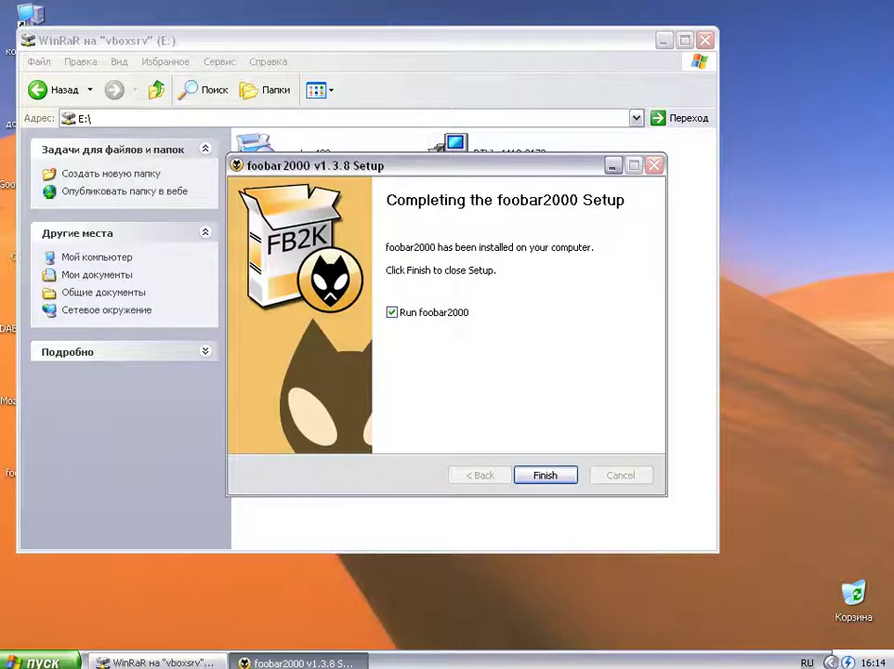
# Step: Finish the foobar2000 setup with Run foobar2000 enabled, accept the default Quick Appearance Setup and close the player
pyautogui.press('Return')
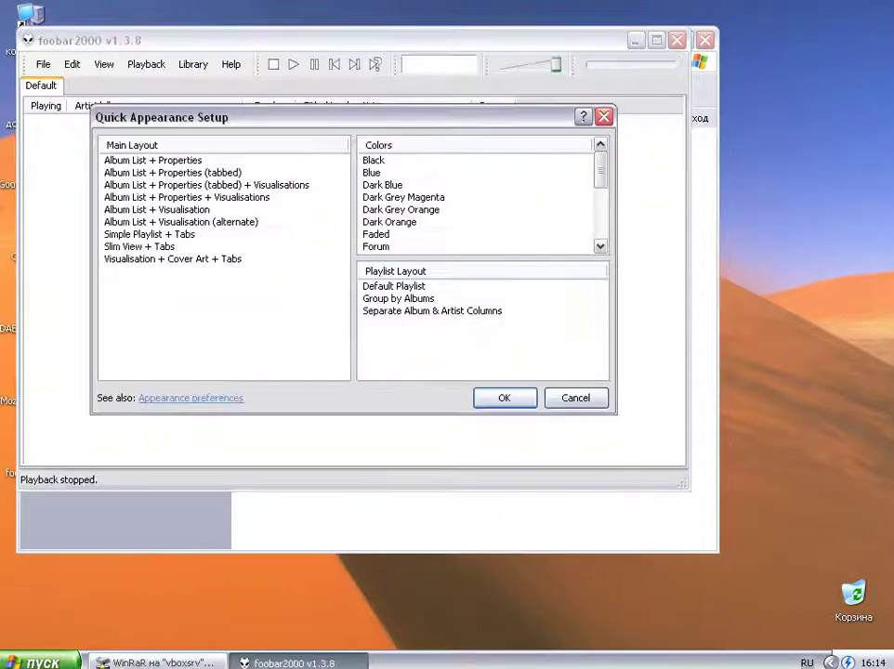
pyautogui.press('Return')
pyautogui.hotkey('alt', 'F4')
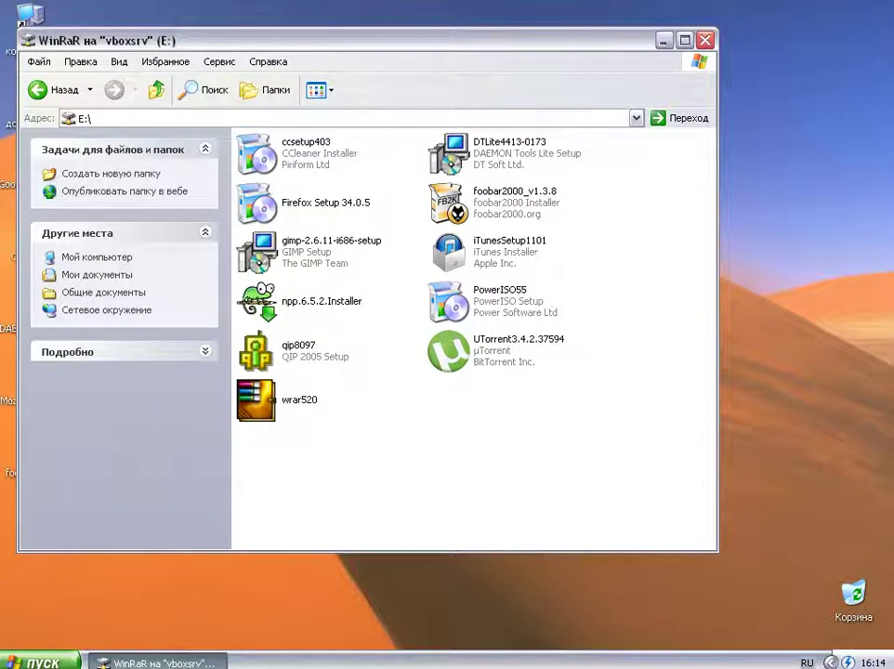
# Step: Install GIMP 2.6.11 from gimp-2.6.11-i686-setup without customizing the setup, and finish the wizard
pyautogui.doubleClick(331, 251)
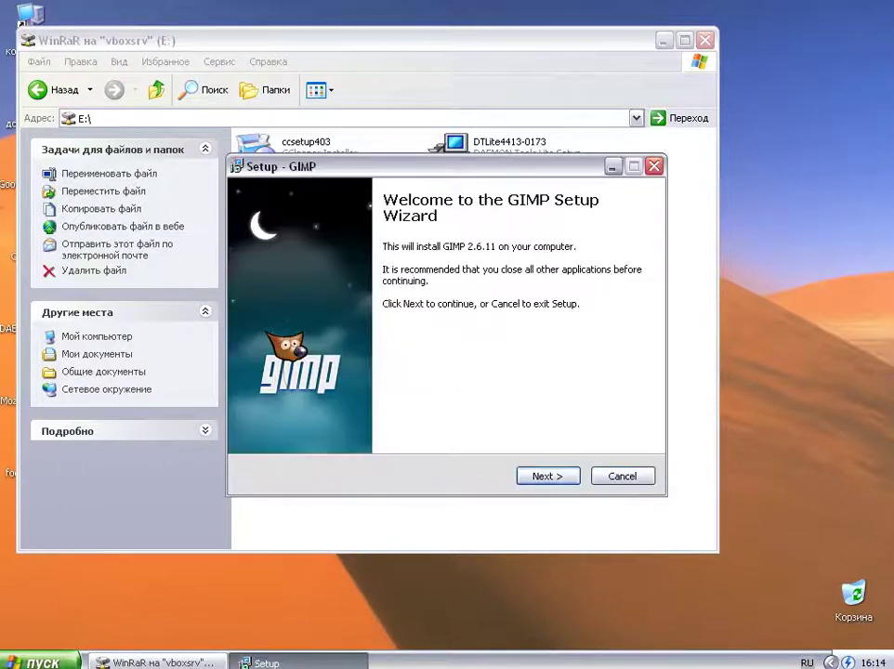
pyautogui.press('Return')
pyautogui.press('Return')
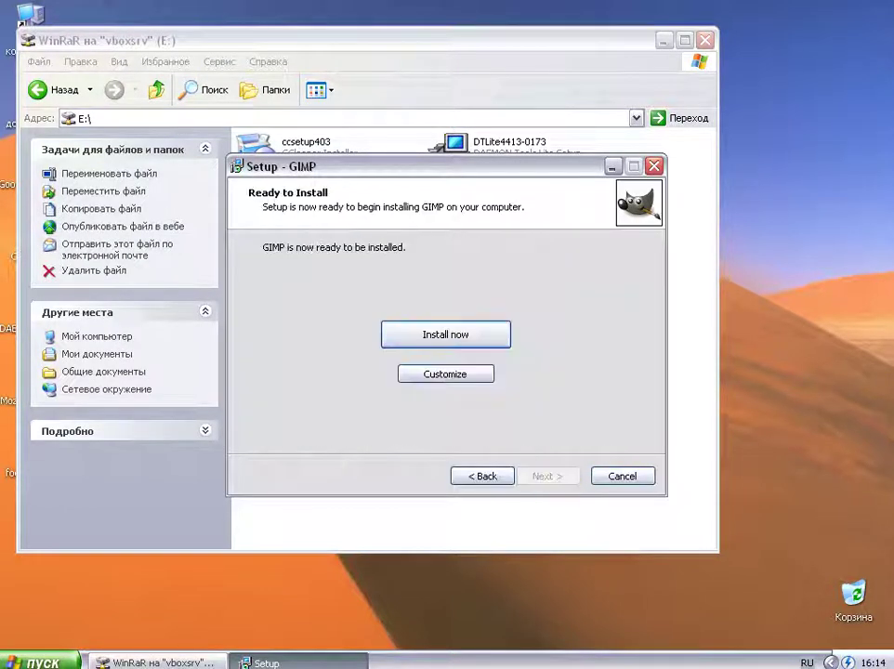
pyautogui.press('Return')
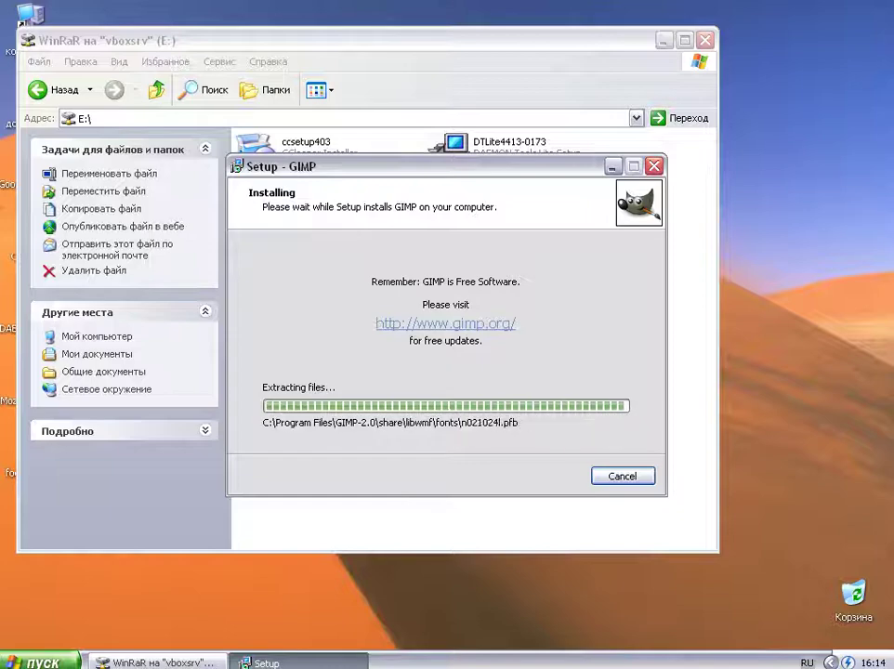
pyautogui.click(548, 475)
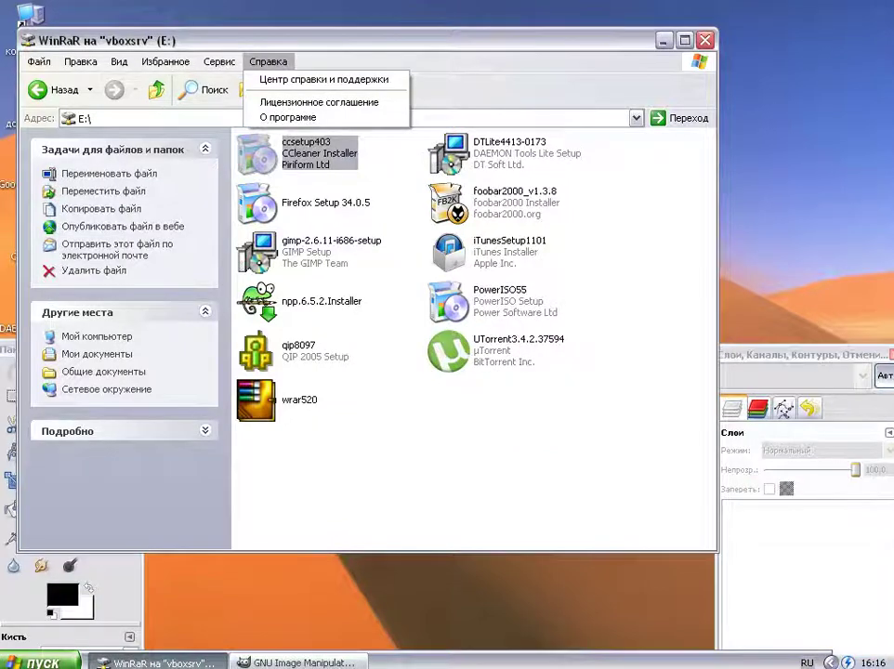
# Step: Bring GIMP's windows to the front and close the layers dock and the main GIMP window
pyautogui.click(557, 455)
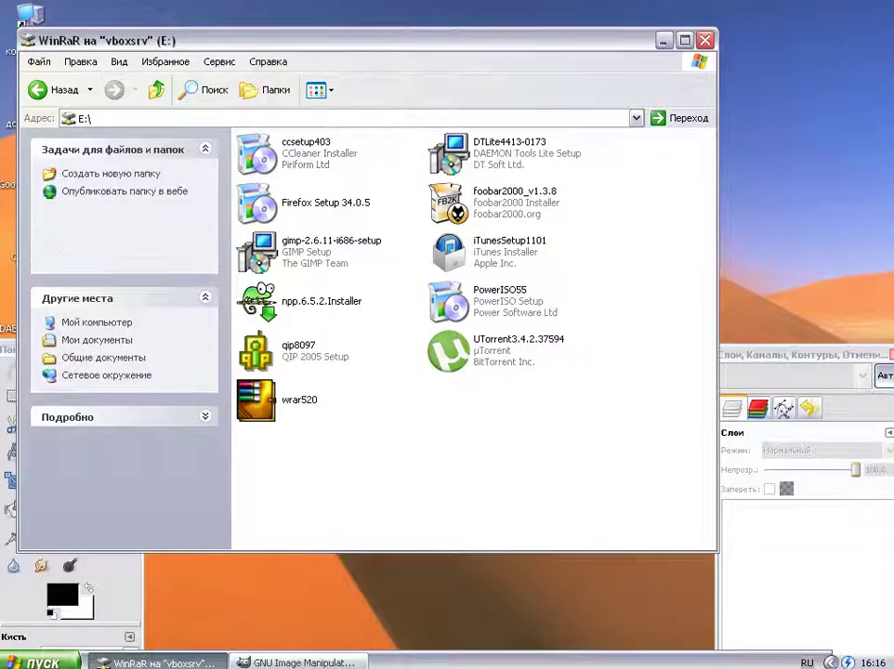
pyautogui.click(806, 576)
pyautogui.moveTo(799, 354); pyautogui.dragTo(657, 134)
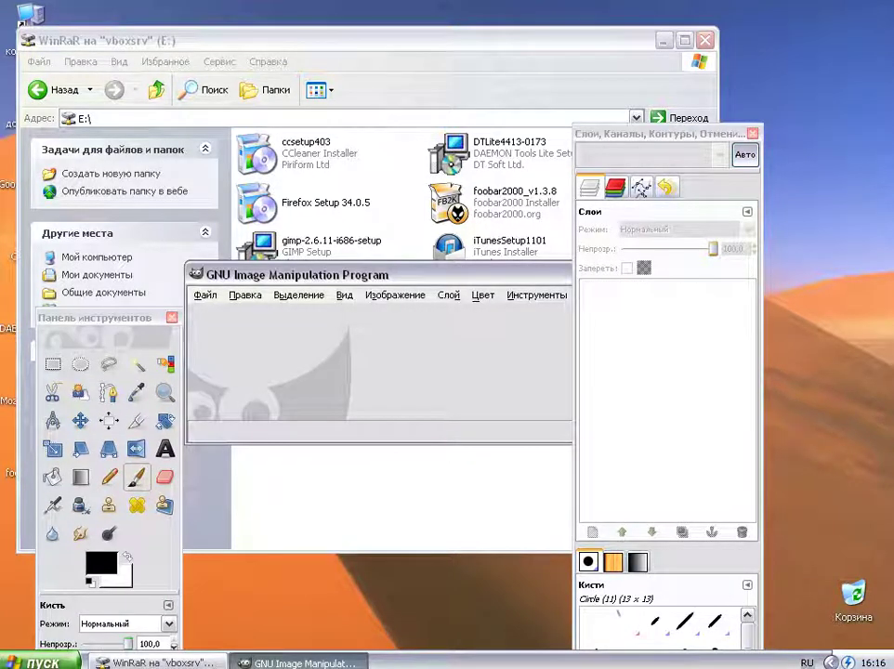
pyautogui.click(752, 134)
pyautogui.click(702, 275)
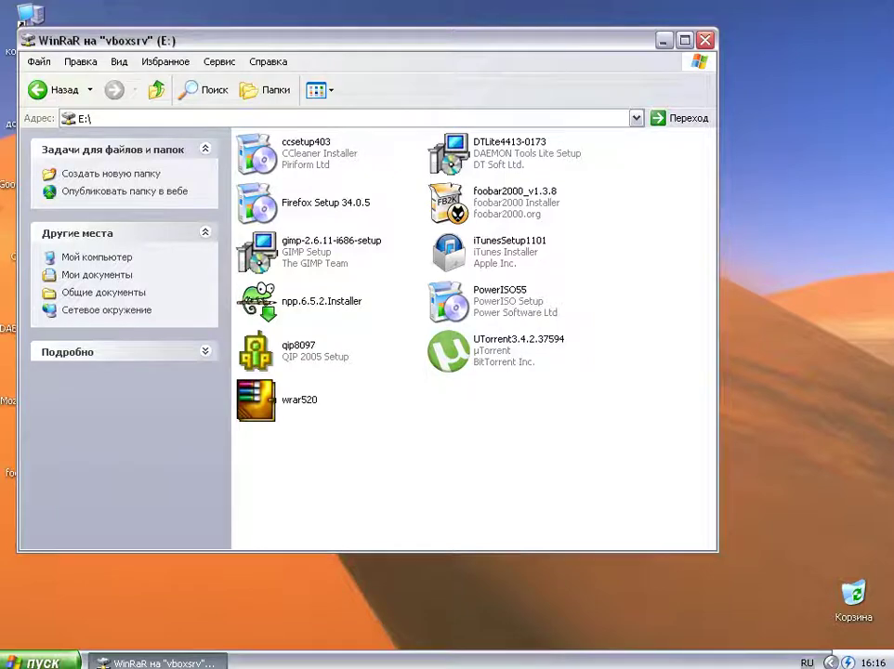
# Step: Minimize the drive E: window and create a new text document on the desktop
pyautogui.click(663, 40)
pyautogui.click(31, 525)
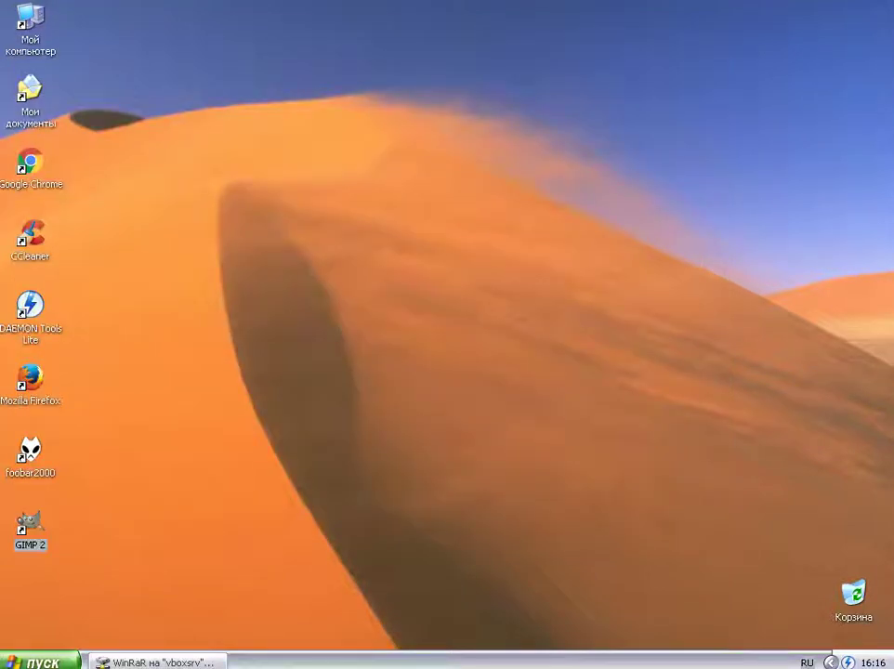
pyautogui.rightClick(450, 276)
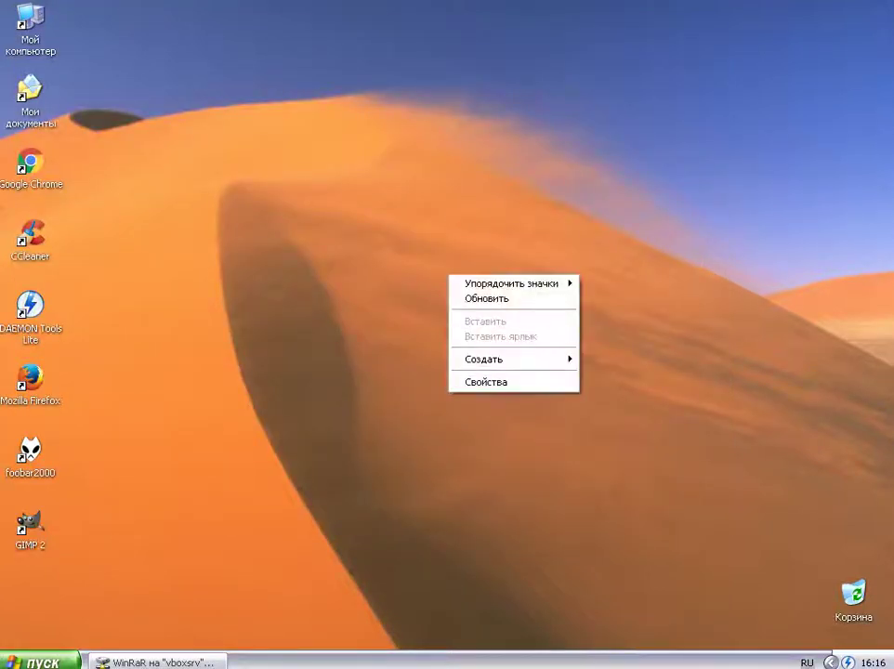
pyautogui.moveTo(511, 358)
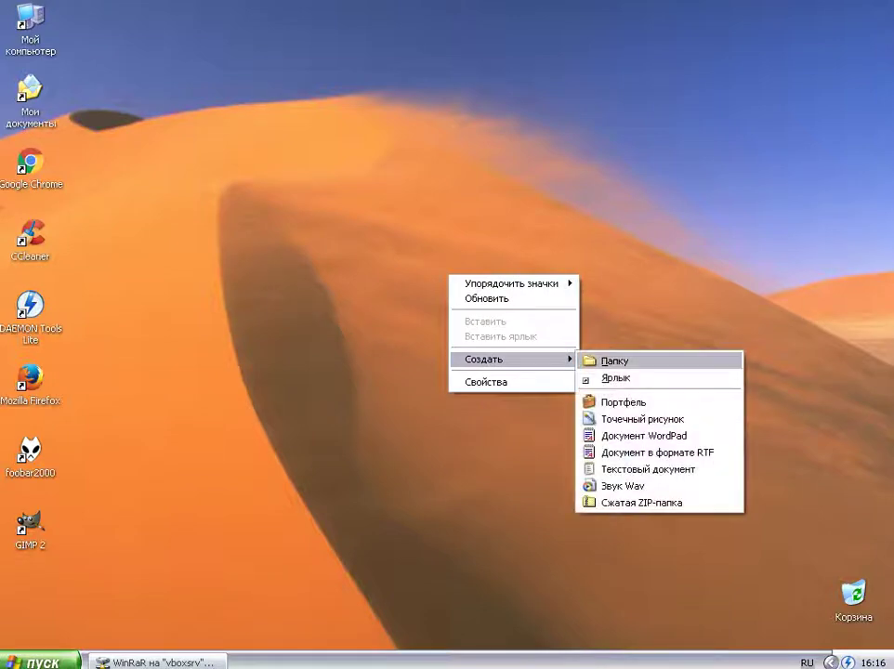
pyautogui.click(647, 468)
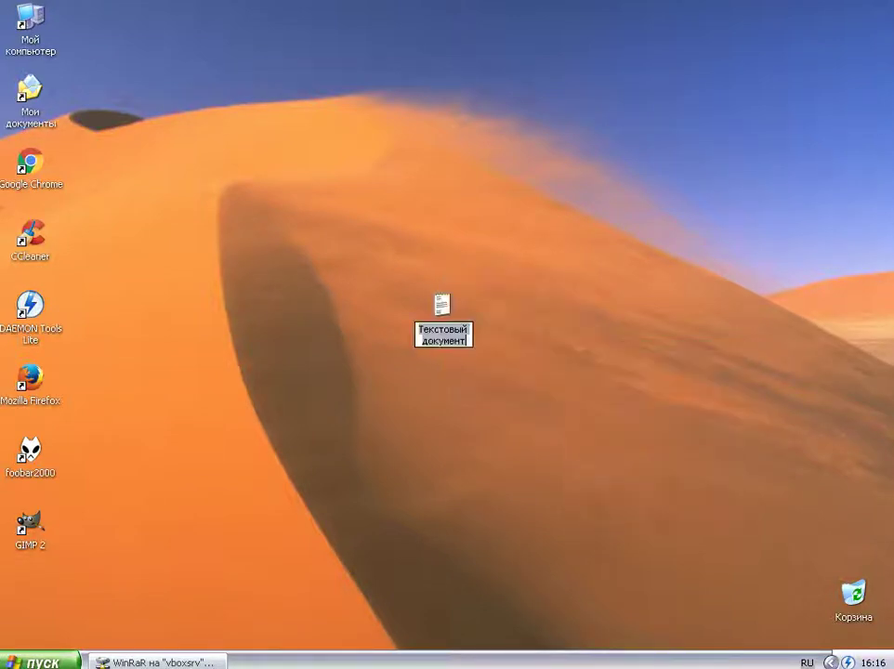
pyautogui.press('BackSpace')
pyautogui.write('у')
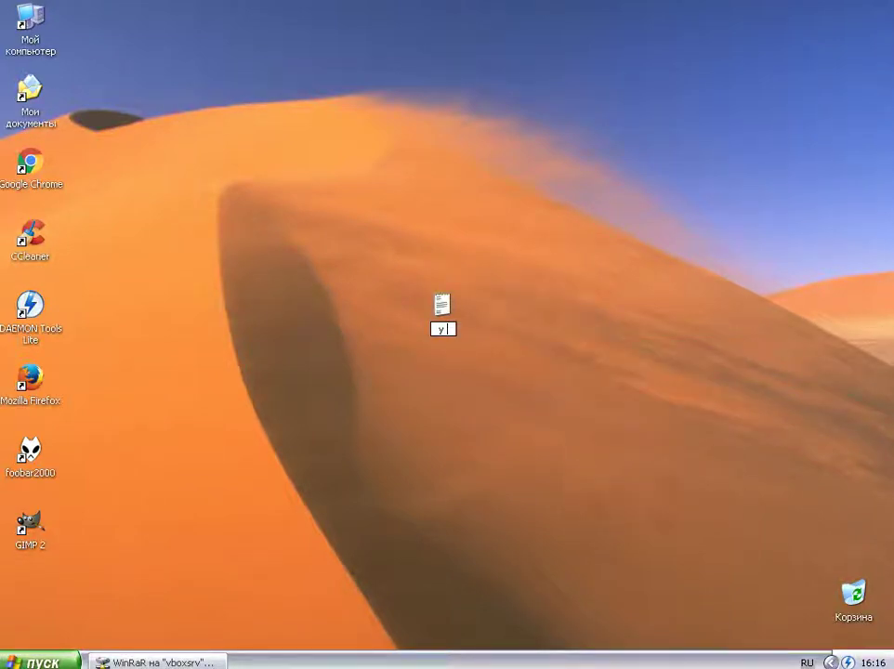
pyautogui.write(' нас уже')
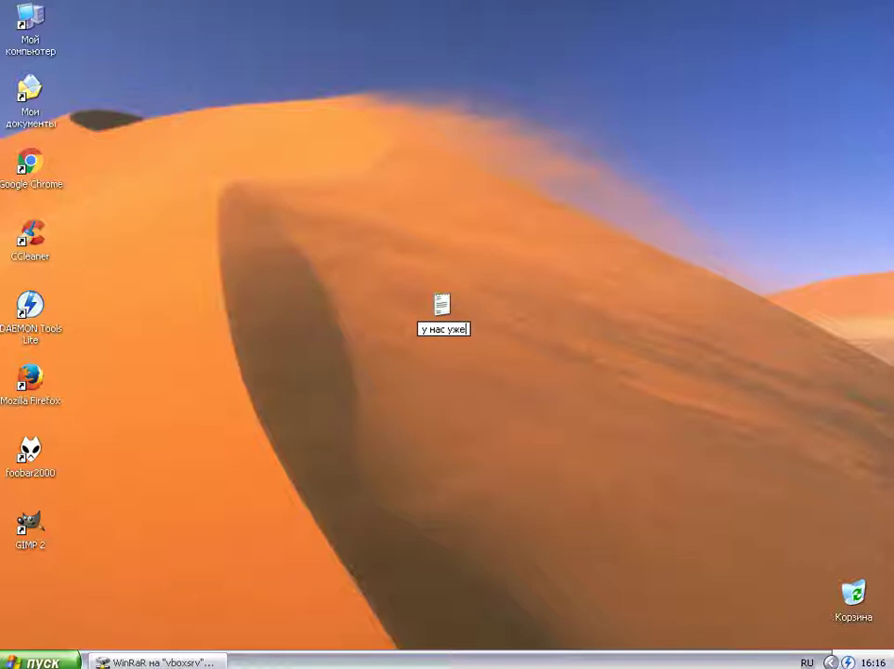
pyautogui.press('BackSpace')
pyautogui.press('BackSpace')
pyautogui.press('BackSpace')
pyautogui.press('BackSpace')
pyautogui.press('BackSpace')
pyautogui.press('BackSpace')
pyautogui.press('BackSpace')
pyautogui.press('BackSpace')
pyautogui.press('BackSpace')
pyautogui.press('BackSpace')
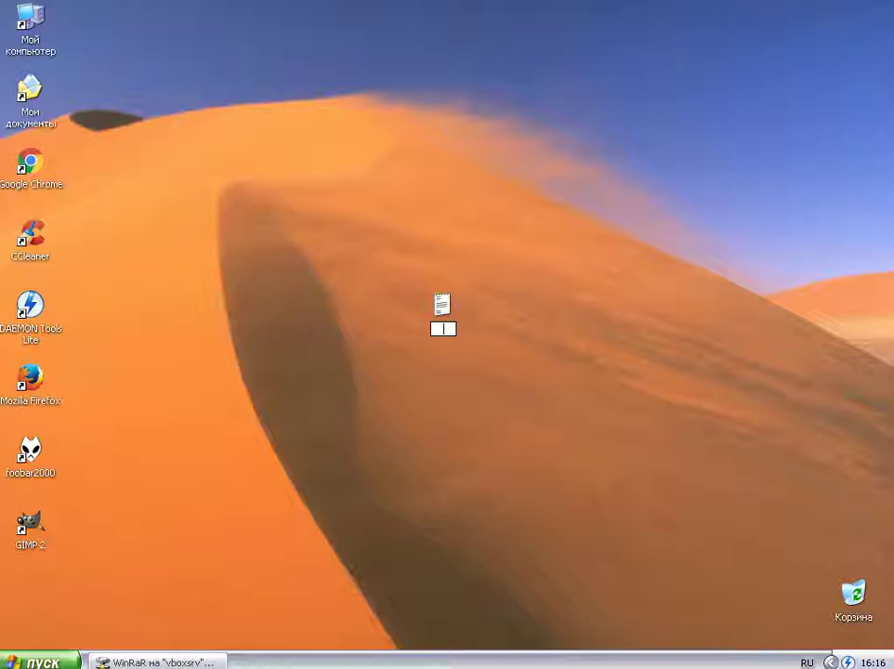
pyautogui.press('Escape')
# Step: Open the new text document, write "У НАС УЖЕ МНОГО ПРОГРАММ" in it, highlight the line and close it without saving
pyautogui.press('Return')
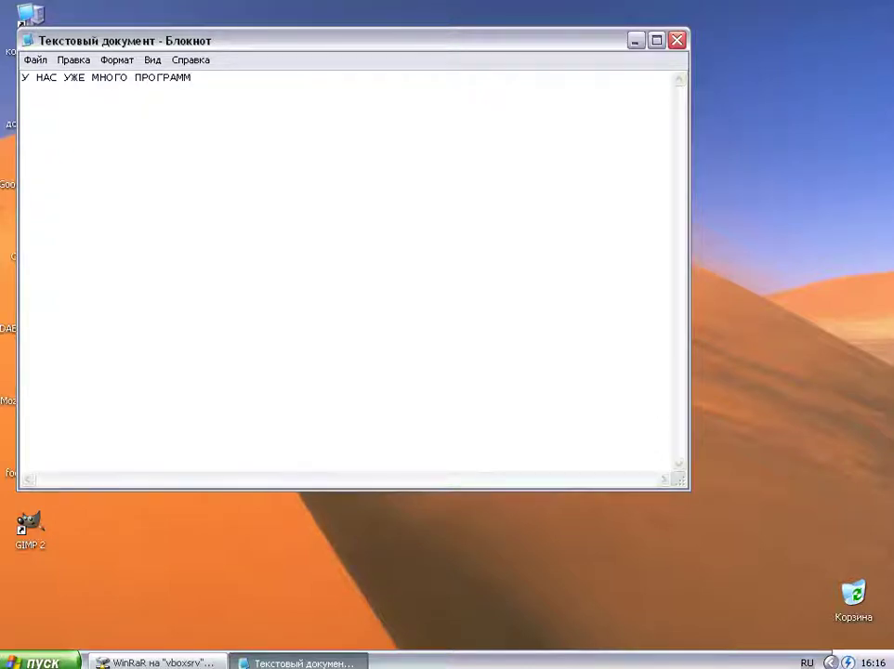
pyautogui.moveTo(297, 41); pyautogui.dragTo(508, 180)
pyautogui.moveTo(403, 217); pyautogui.dragTo(233, 217)
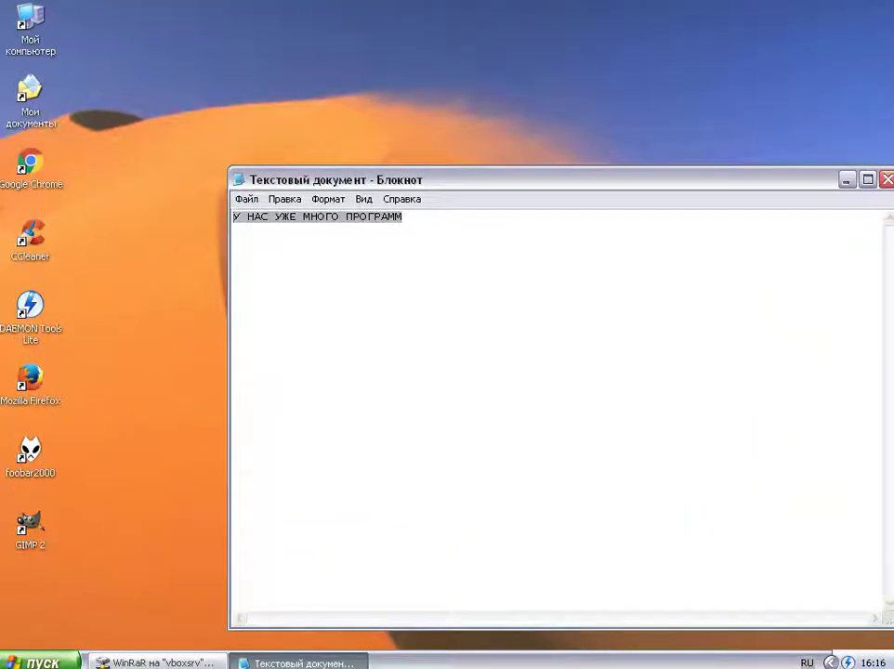
pyautogui.hotkey('alt', 'F4')
pyautogui.press('Right')
pyautogui.press('Return')
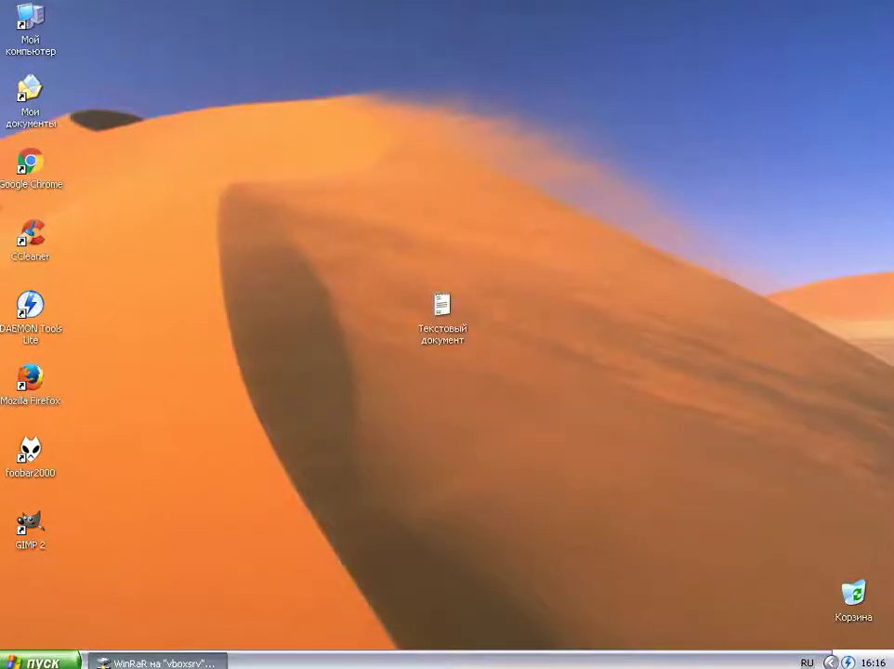
# Step: Restore the drive E: window and install iTunes from iTunesSetup1101 in Russian into C:\Program Files\iTunes\ with only the desktop shortcut option enabled
pyautogui.press('super')
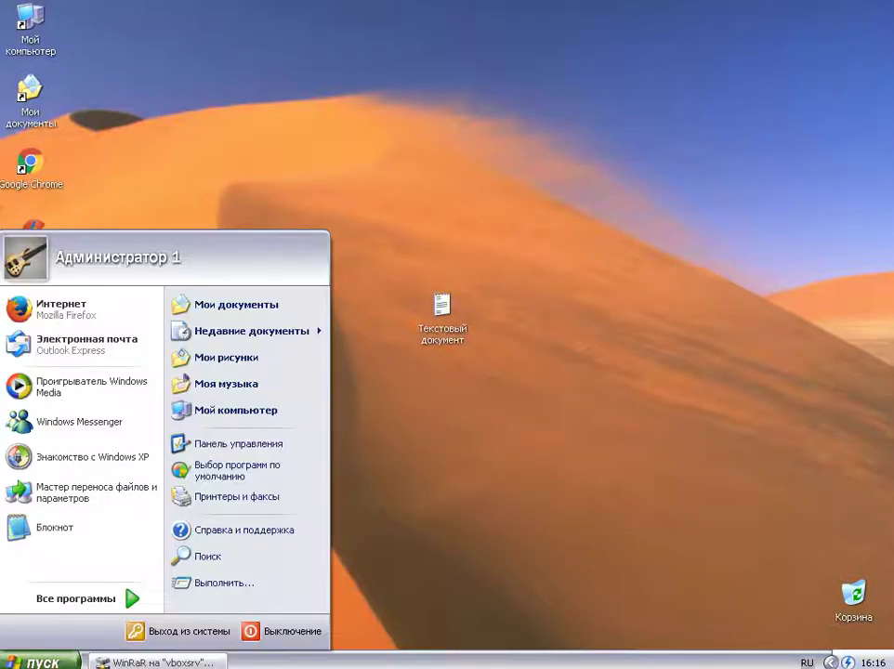
pyautogui.click(160, 662)
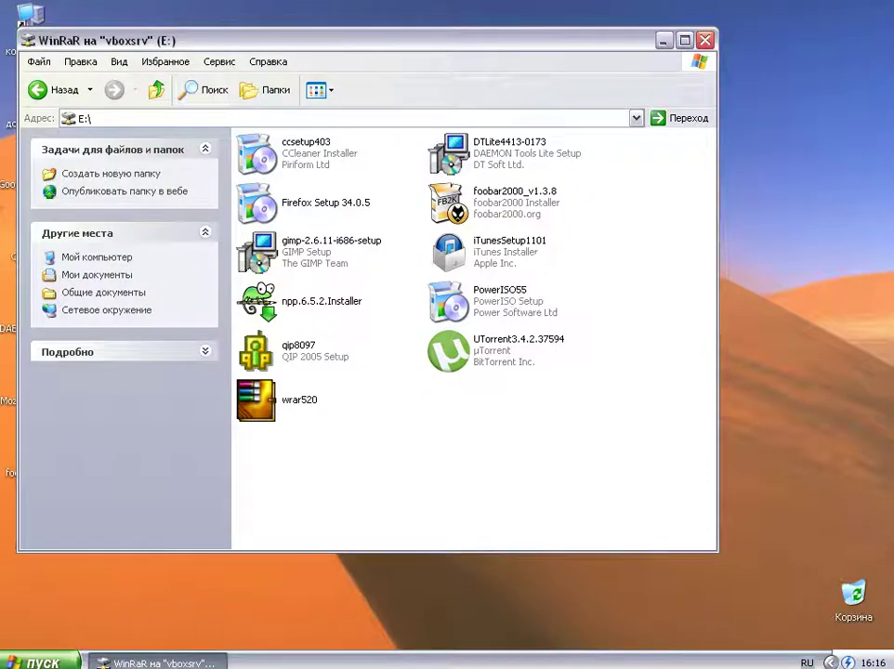
pyautogui.doubleClick(450, 251)
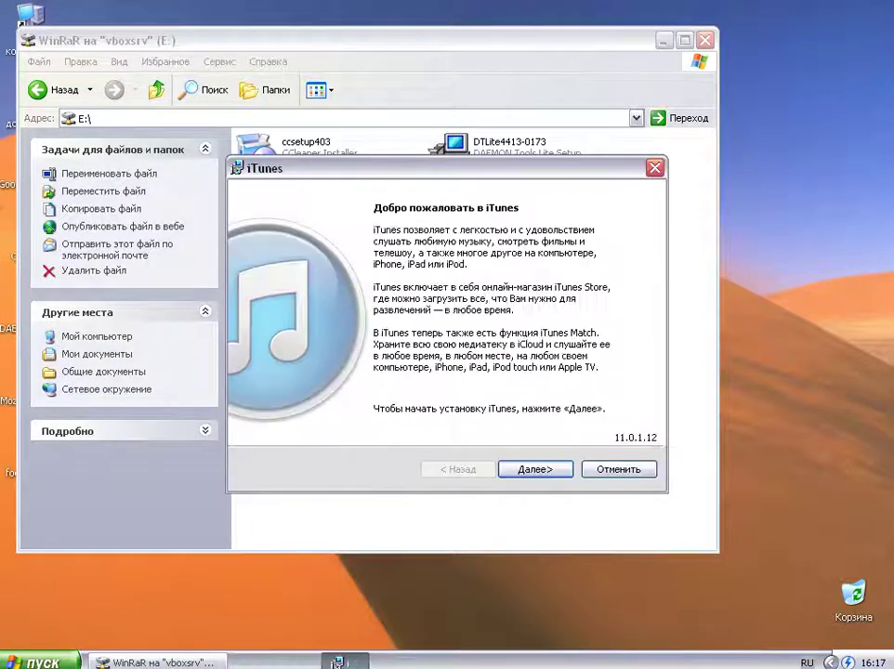
pyautogui.press('Return')
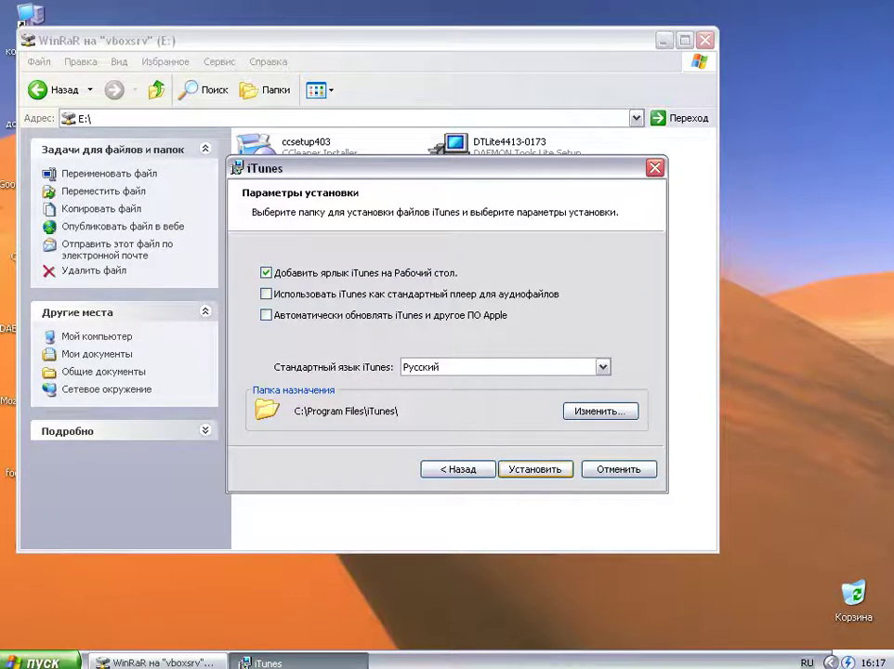
pyautogui.press('Return')
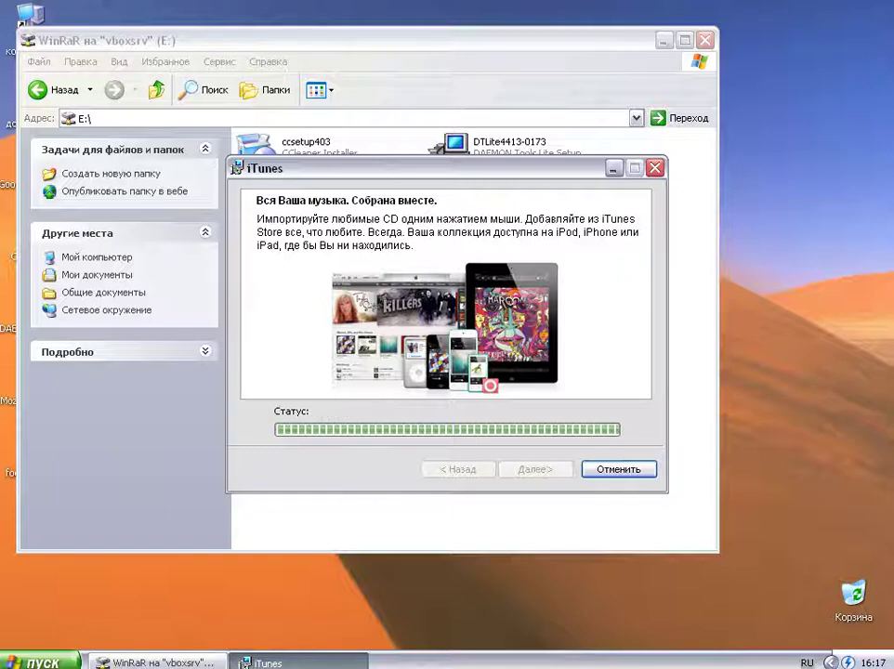
# Step: Check the free space of local drive C: in My Computer during the iTunes installation, and return to drive E:
pyautogui.moveTo(446, 169); pyautogui.dragTo(470, 165)
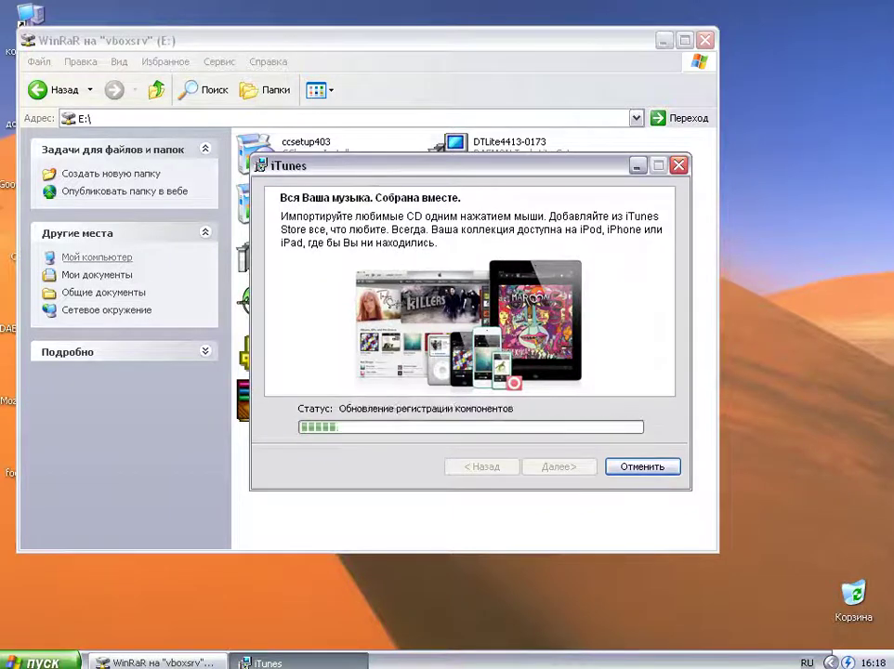
pyautogui.click(97, 257)
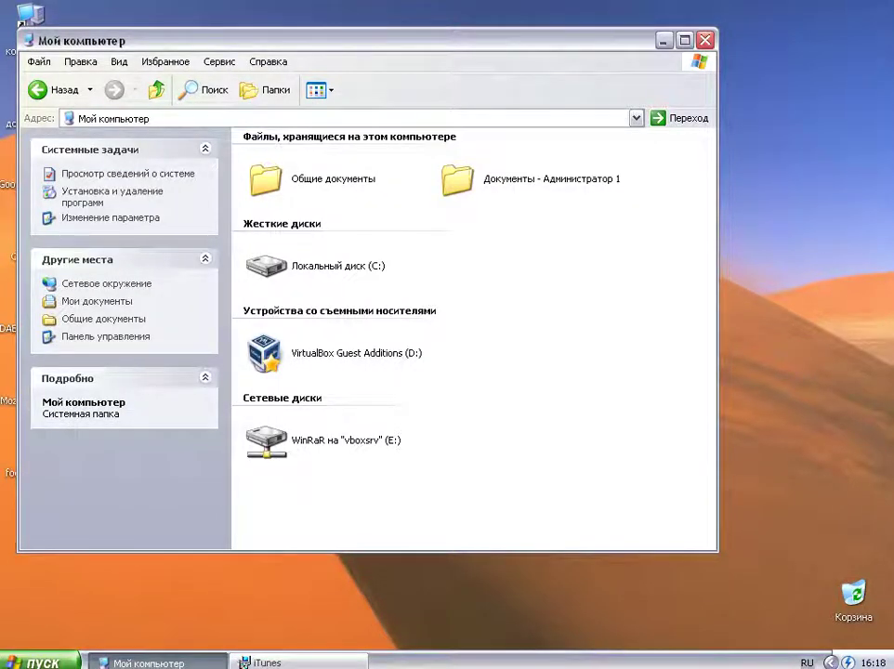
pyautogui.click(297, 441)
pyautogui.click(307, 266)
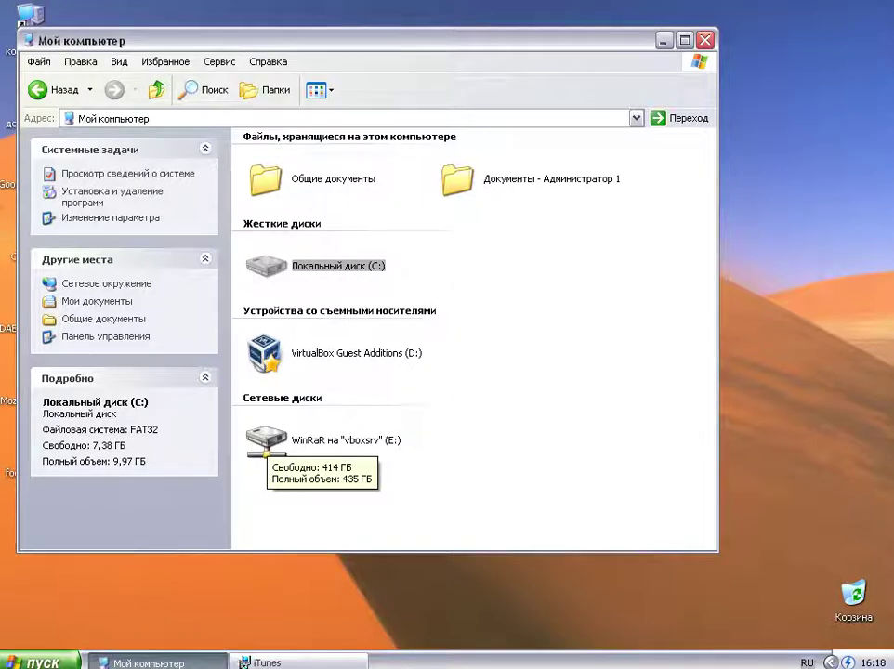
pyautogui.doubleClick(267, 441)
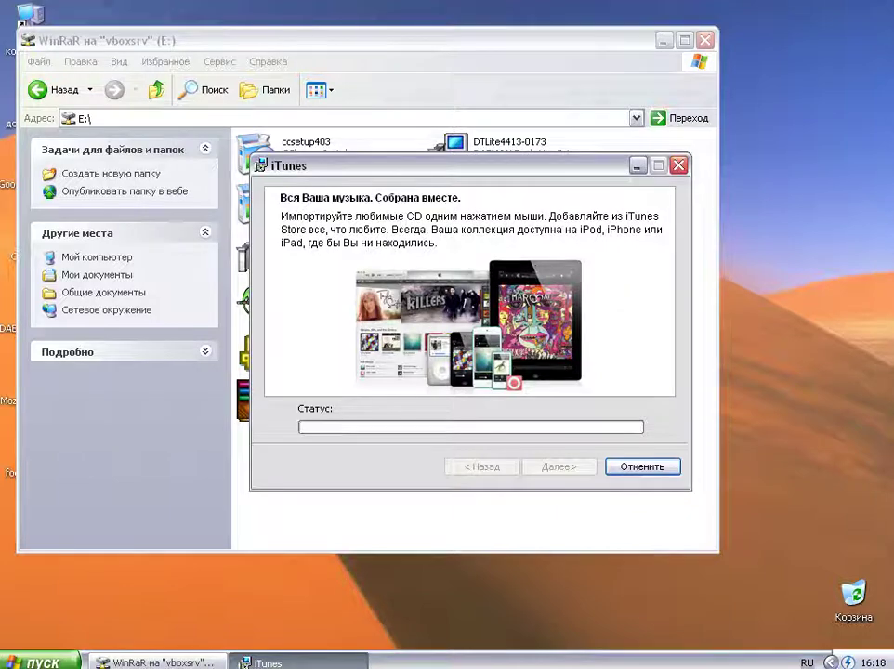
pyautogui.moveTo(446, 165); pyautogui.dragTo(473, 175)
pyautogui.moveTo(400, 175); pyautogui.dragTo(381, 195)
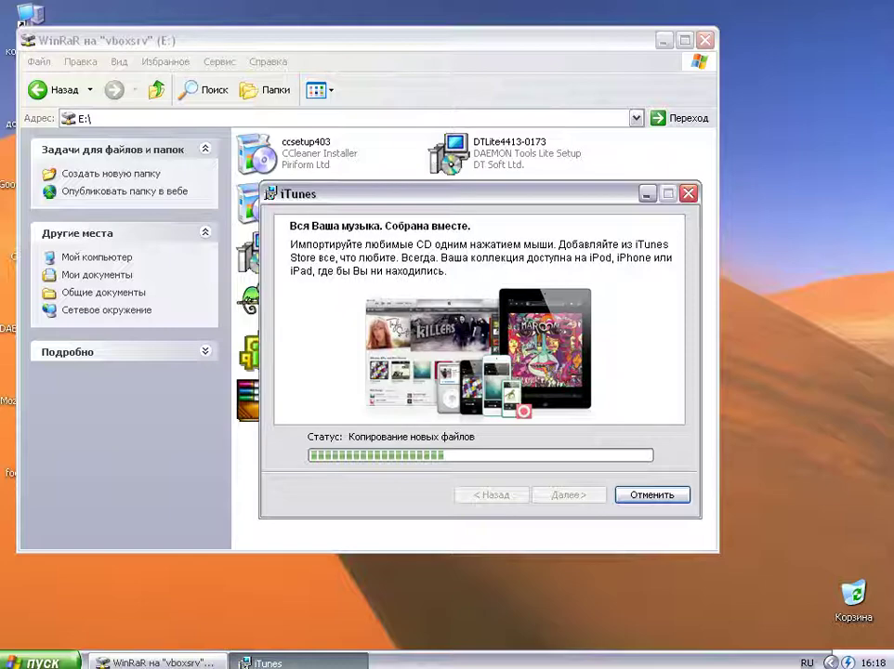
# Step: Minimize the drive E: window, move the iTunes installer aside, open the desktop text document and enter "простите что а"
pyautogui.click(664, 40)
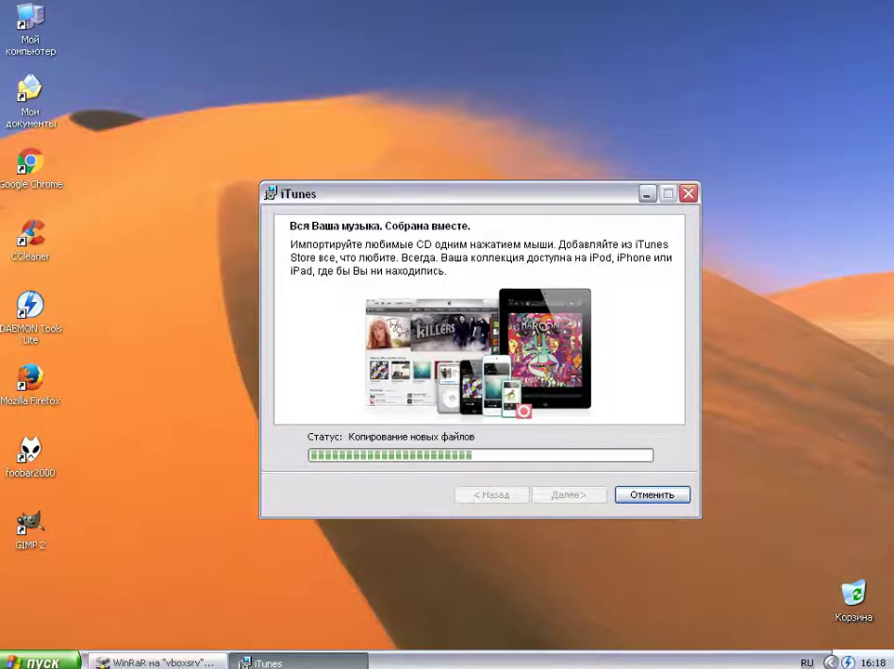
pyautogui.moveTo(418, 193); pyautogui.dragTo(666, 137)
pyautogui.doubleClick(442, 310)
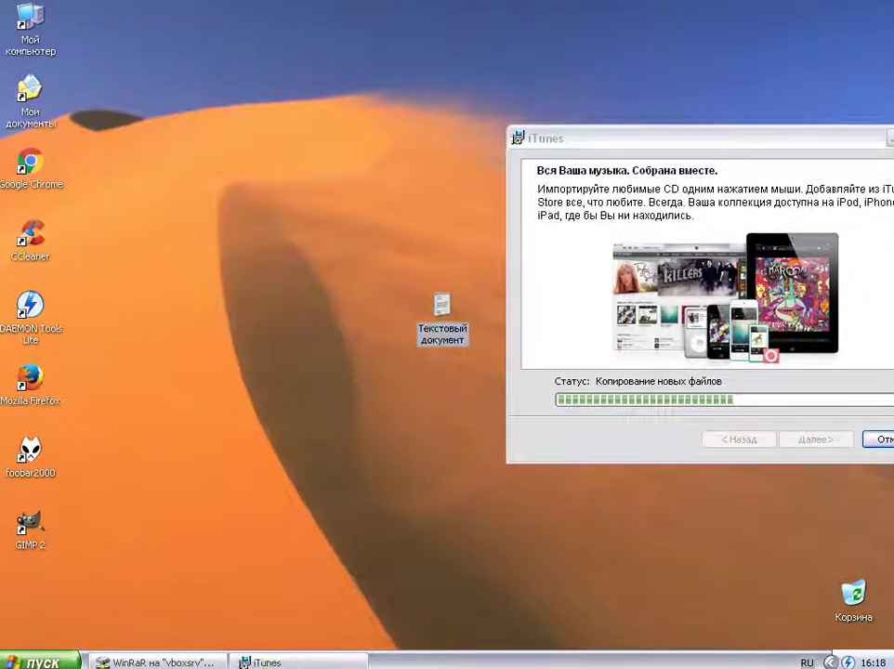
pyautogui.press('Return')
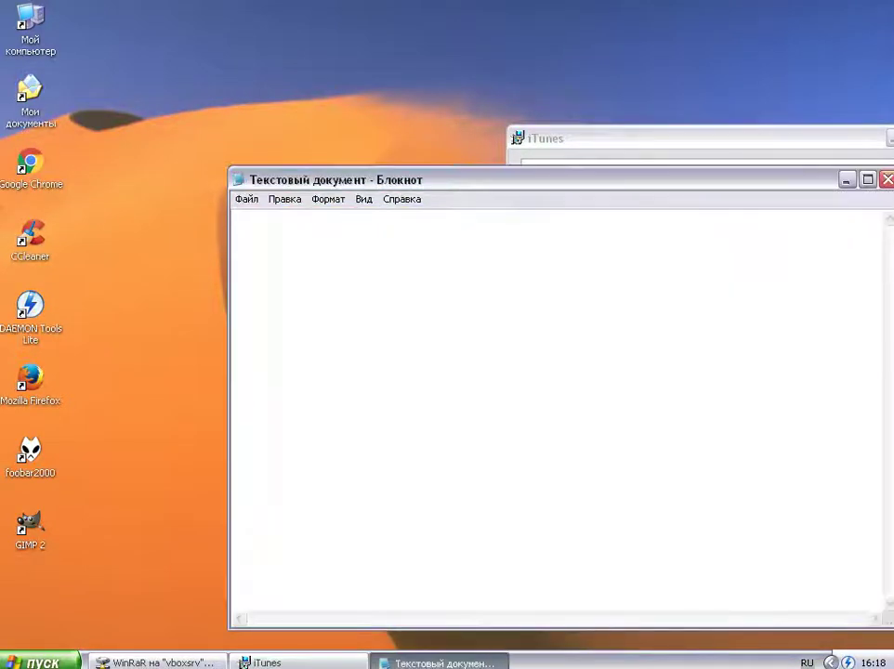
pyautogui.write('простите что')
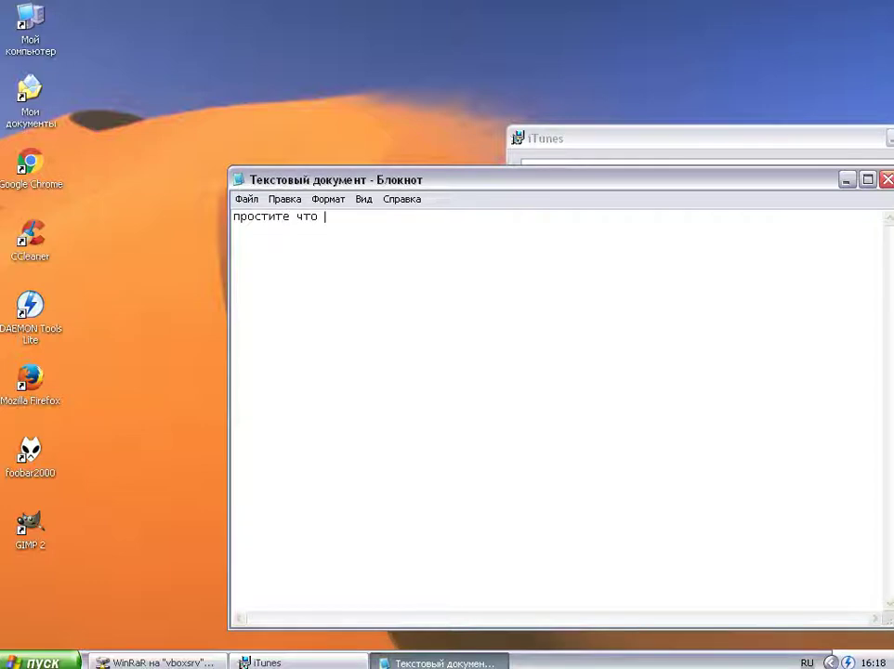
pyautogui.write(' а')
# Step: Replace the note with "в комментах напишу", close the document without saving and move the iTunes installer fully into view
pyautogui.press('BackSpace')
pyautogui.press('BackSpace')
pyautogui.press('BackSpace')
pyautogui.press('BackSpace')
pyautogui.press('BackSpace')
pyautogui.press('BackSpace')
pyautogui.press('BackSpace')
pyautogui.press('BackSpace')
pyautogui.press('BackSpace')
pyautogui.press('BackSpace')
pyautogui.press('BackSpace')
pyautogui.press('BackSpace')
pyautogui.press('BackSpace')
pyautogui.press('BackSpace')
pyautogui.write('в комментах напишу')
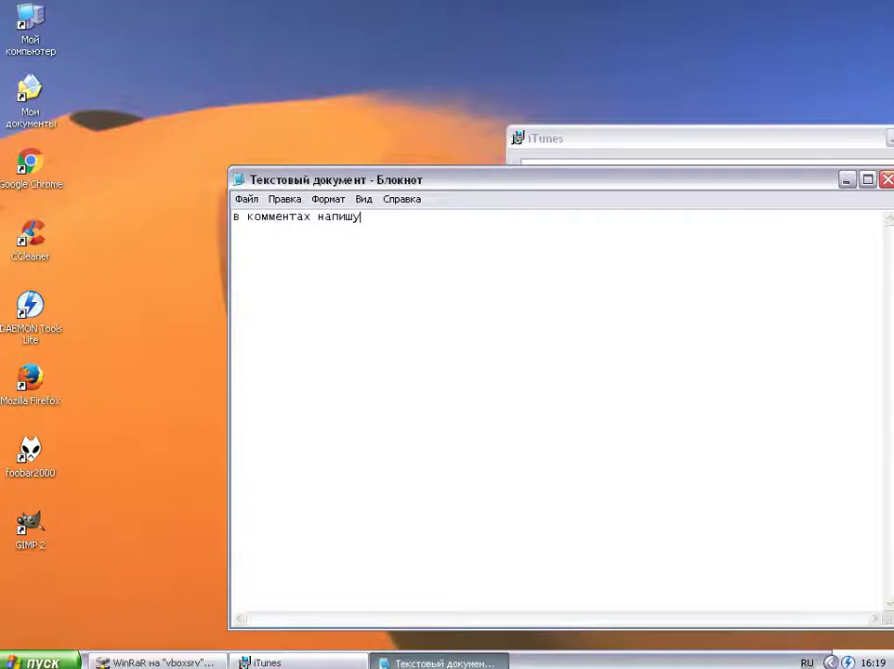
pyautogui.hotkey('alt', 'F4')
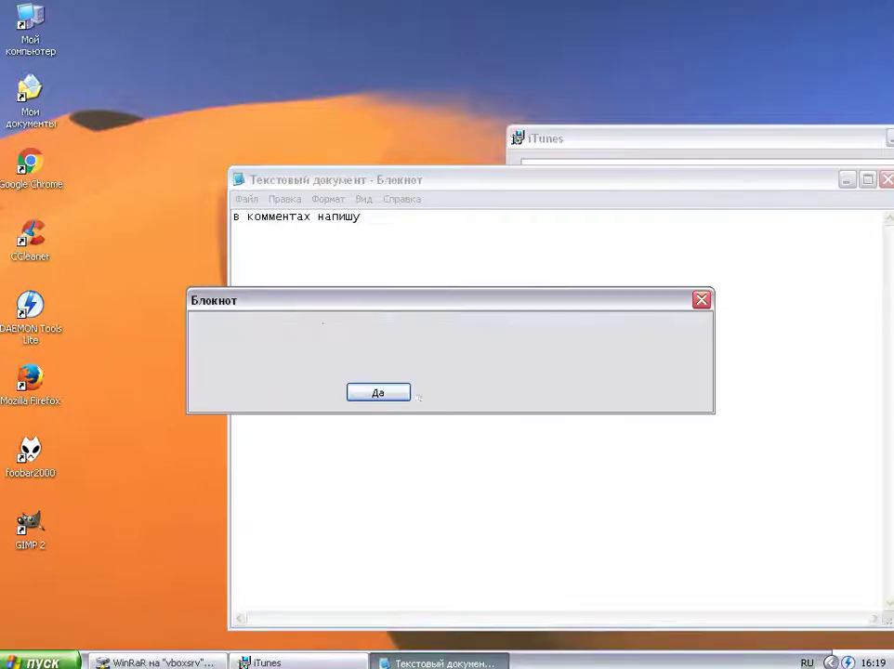
pyautogui.press('Escape')
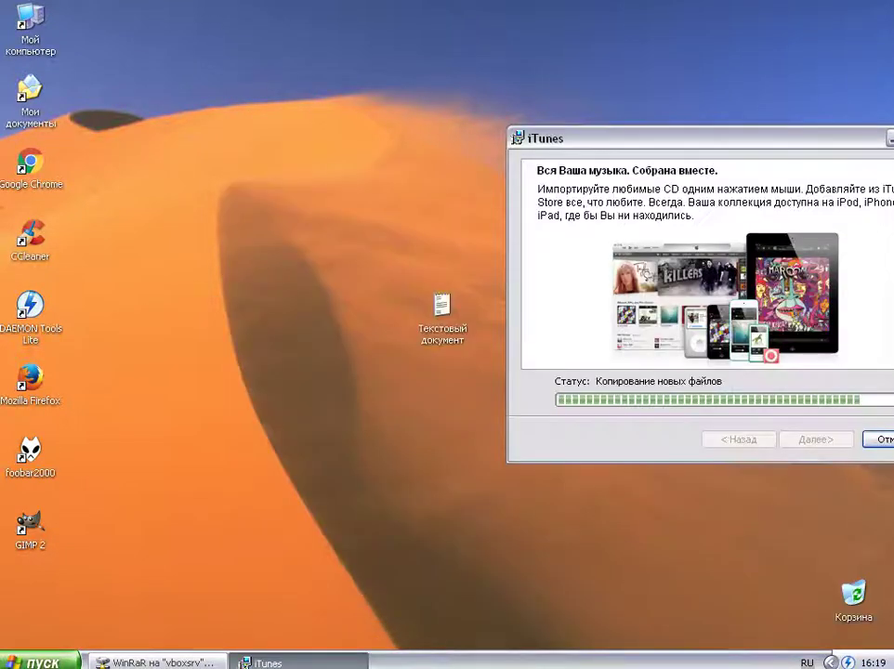
pyautogui.moveTo(697, 139); pyautogui.dragTo(643, 133)
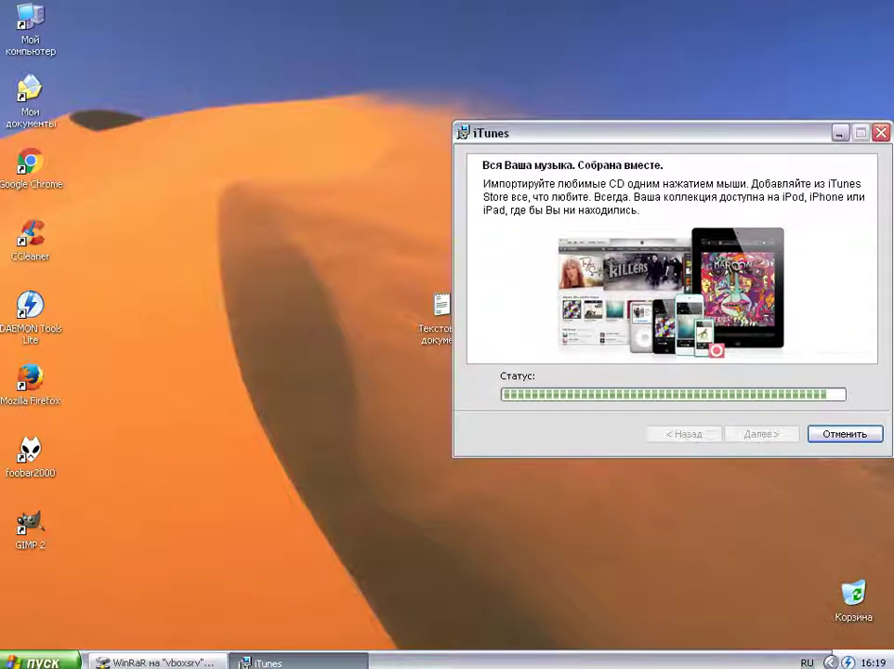
# Step: Finish the iTunes installer and test-launch iTunes, accepting its licence agreement and dismissing the QuickTime notice before closing it
pyautogui.moveTo(597, 133); pyautogui.dragTo(318, 190)
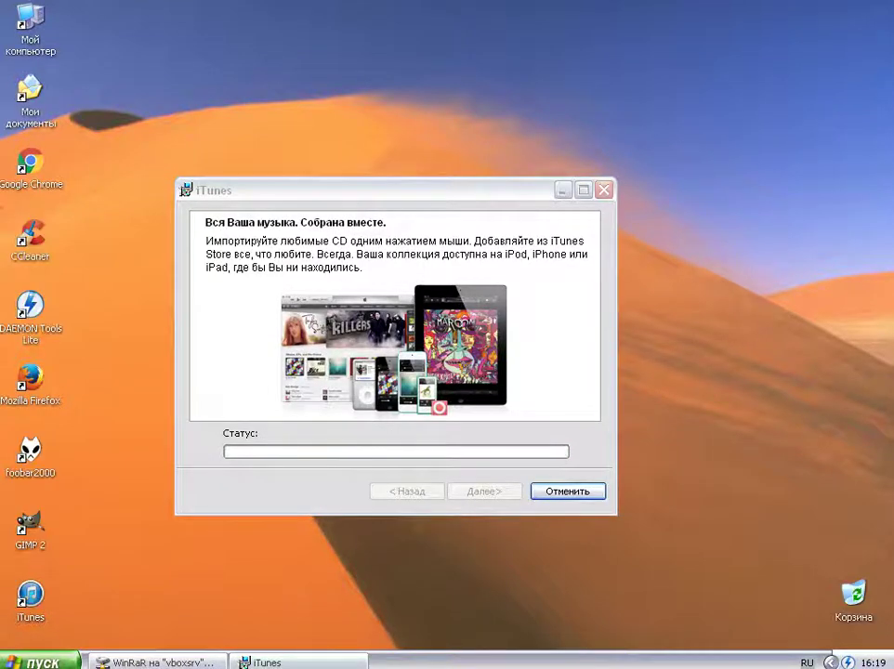
pyautogui.press('Return')
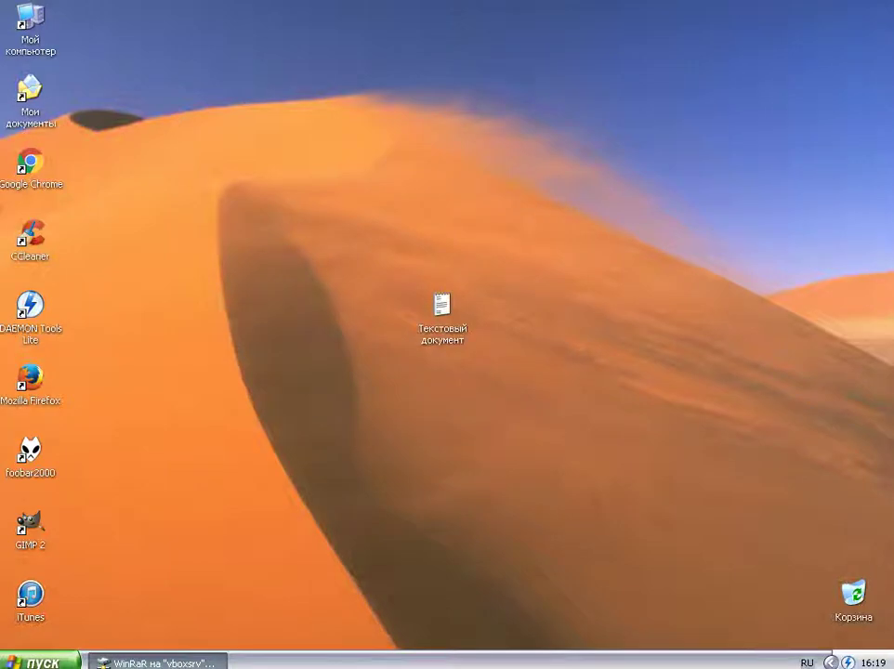
pyautogui.doubleClick(31, 595)
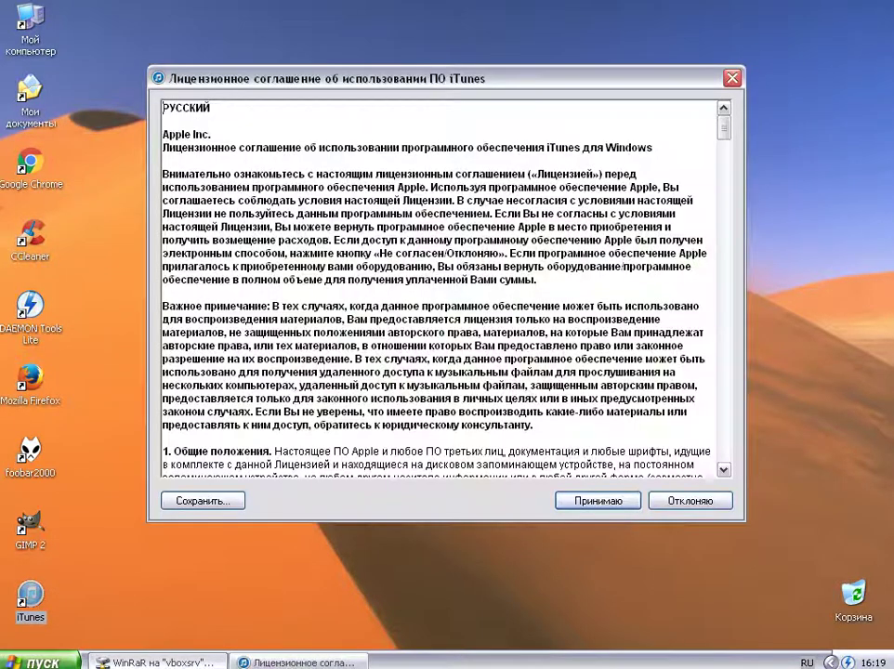
pyautogui.click(598, 501)
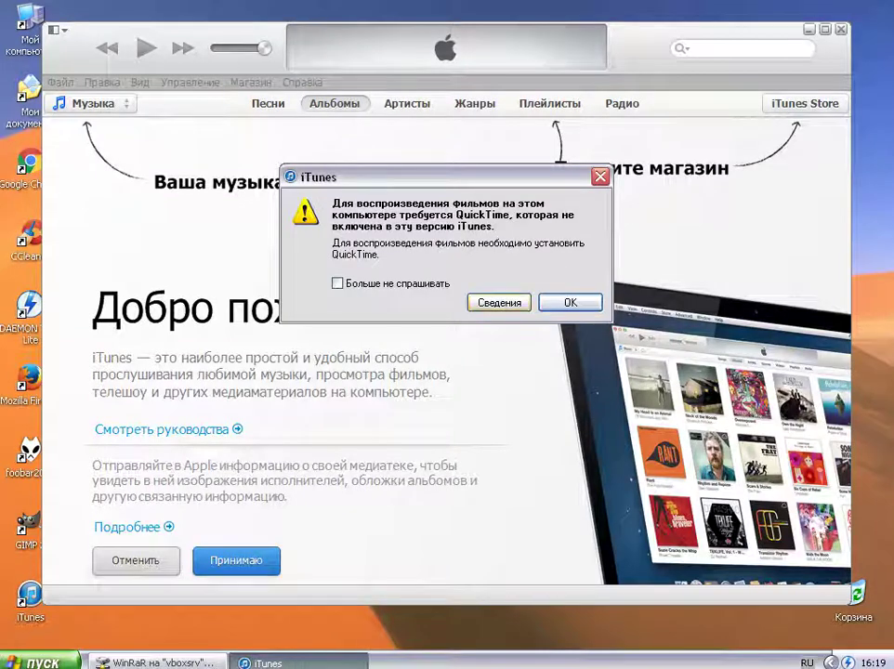
pyautogui.click(571, 302)
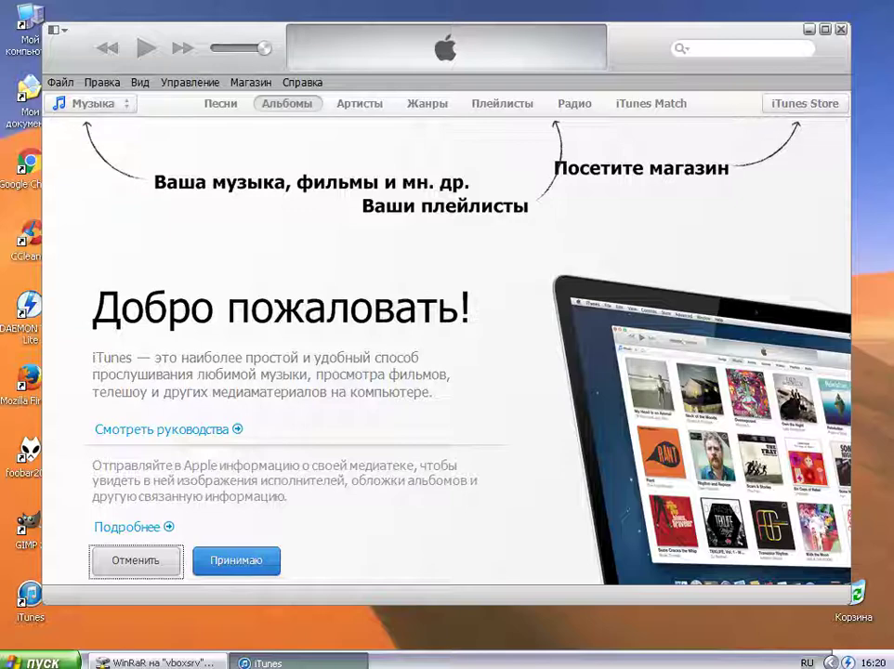
pyautogui.click(841, 30)
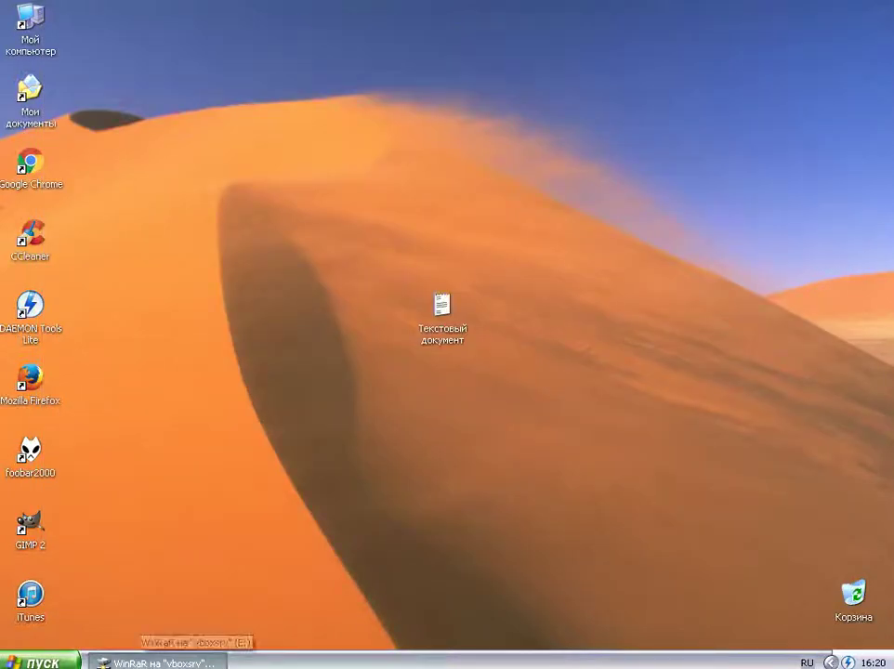
# Step: Install Notepad++ v6.5.2 from npp.6.5.2.Installer on drive E: in Russian into C:\Program Files\Notepad++ with the preselected components
pyautogui.click(156, 661)
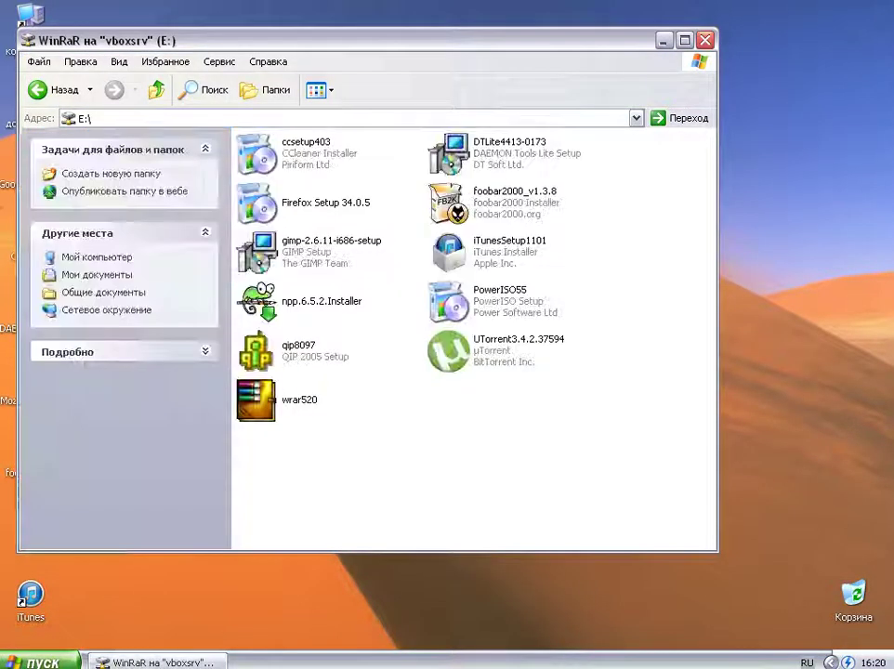
pyautogui.doubleClick(316, 302)
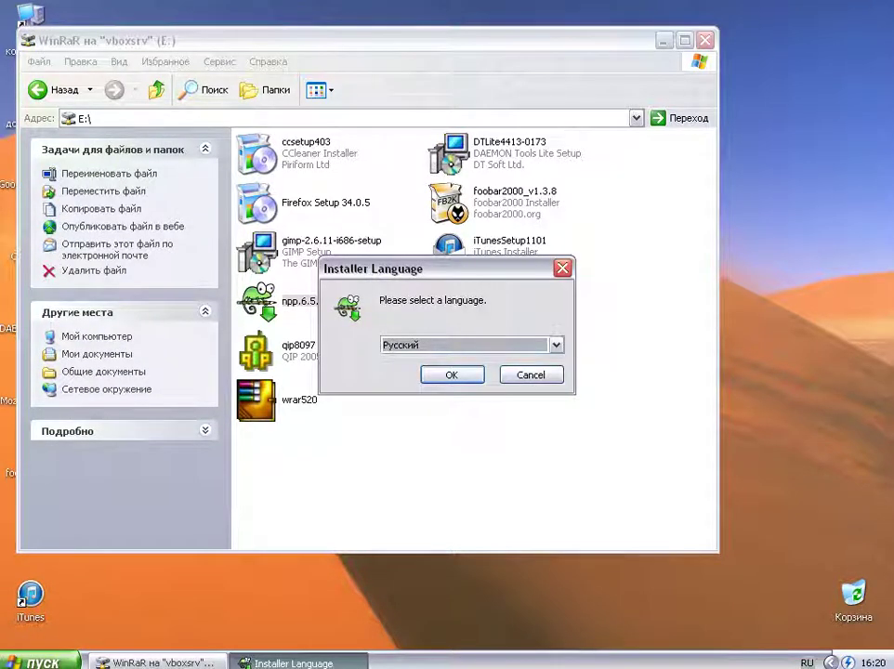
pyautogui.press('Return')
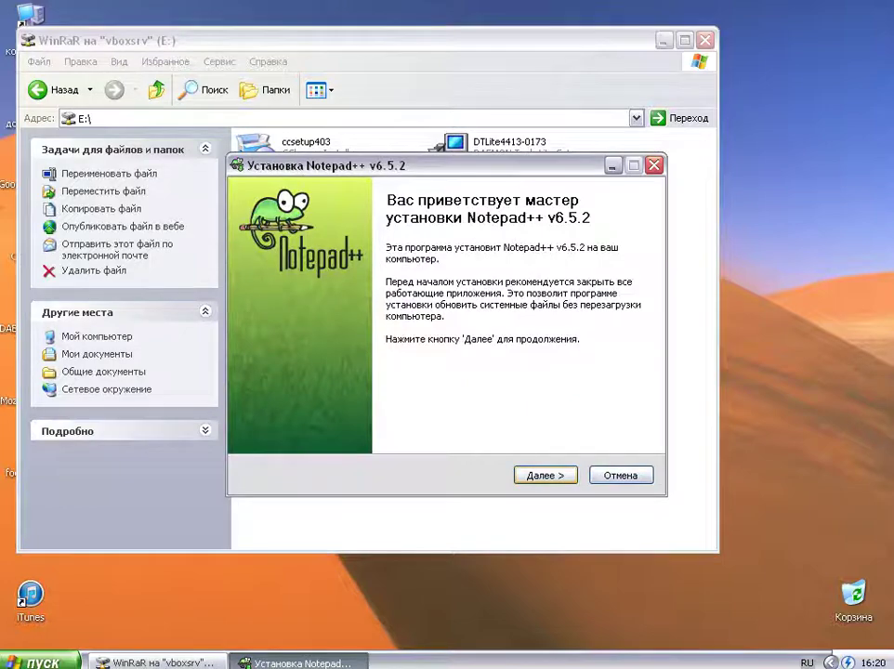
pyautogui.press('Return')
pyautogui.press('Return')
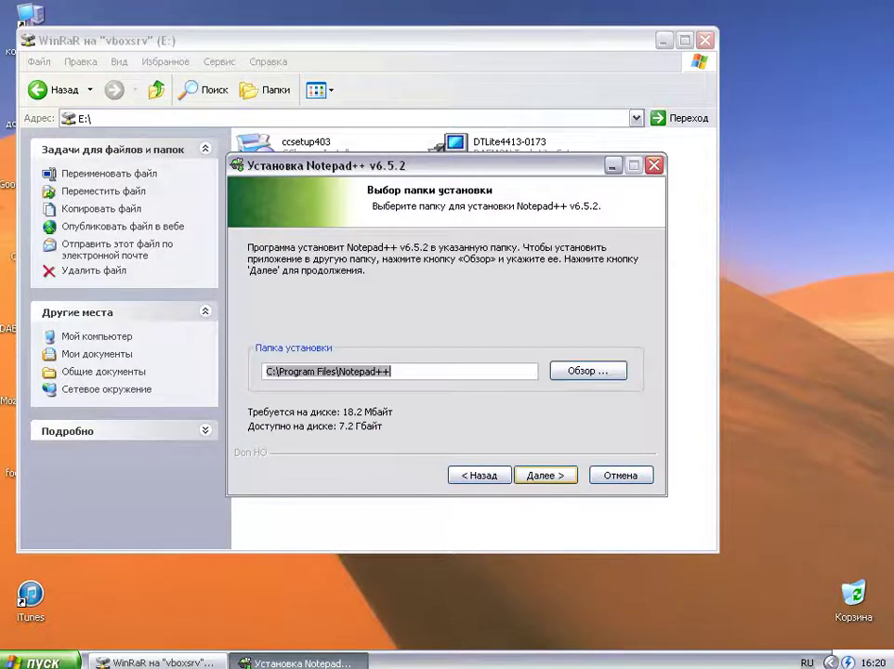
pyautogui.press('Return')
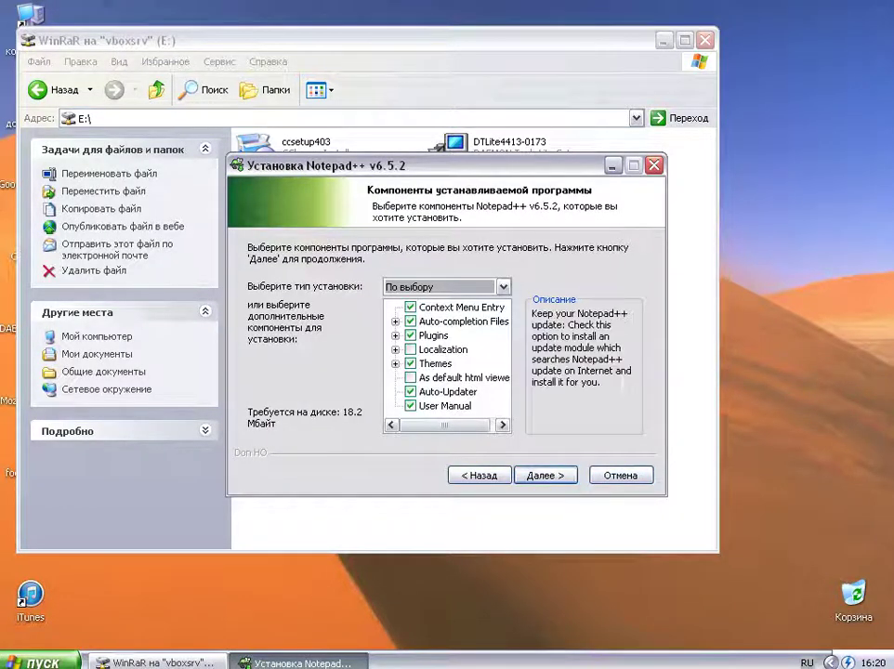
pyautogui.press('Return')
pyautogui.press('Return')
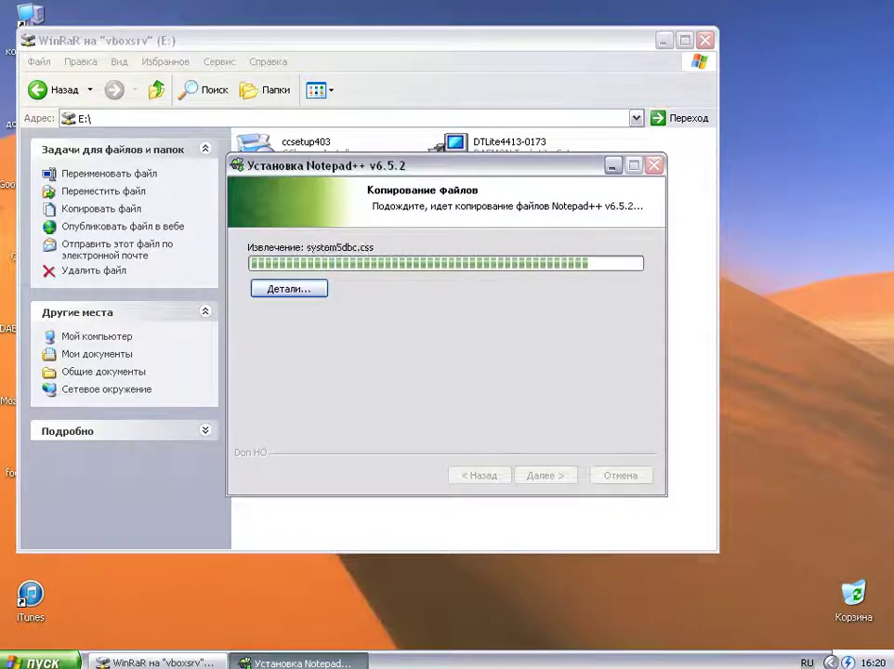
pyautogui.press('Return')
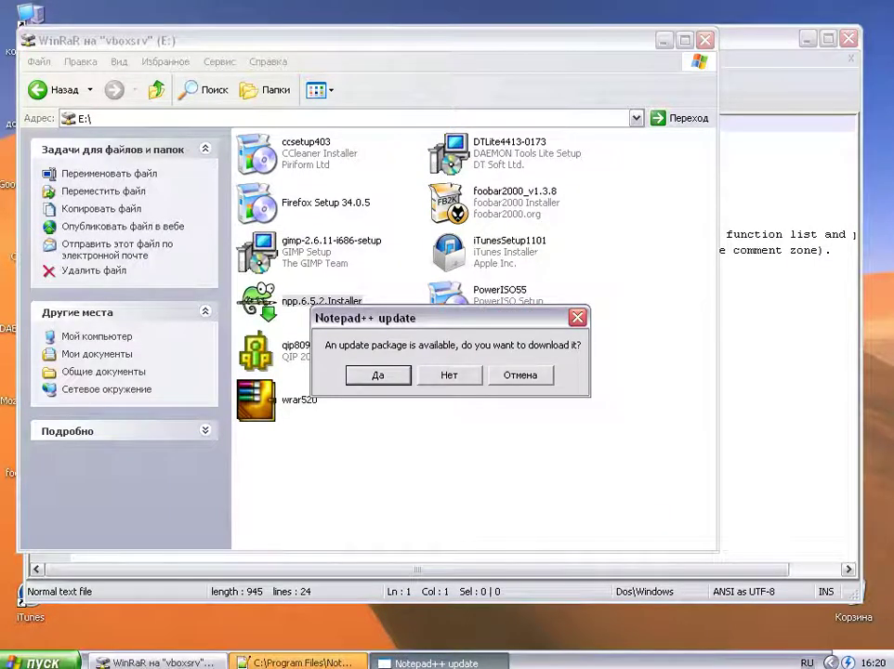
# Step: Download the offered Notepad++ update, let the updater close the program, and install v7.4.1 in Russian with the default settings
pyautogui.press('Return')
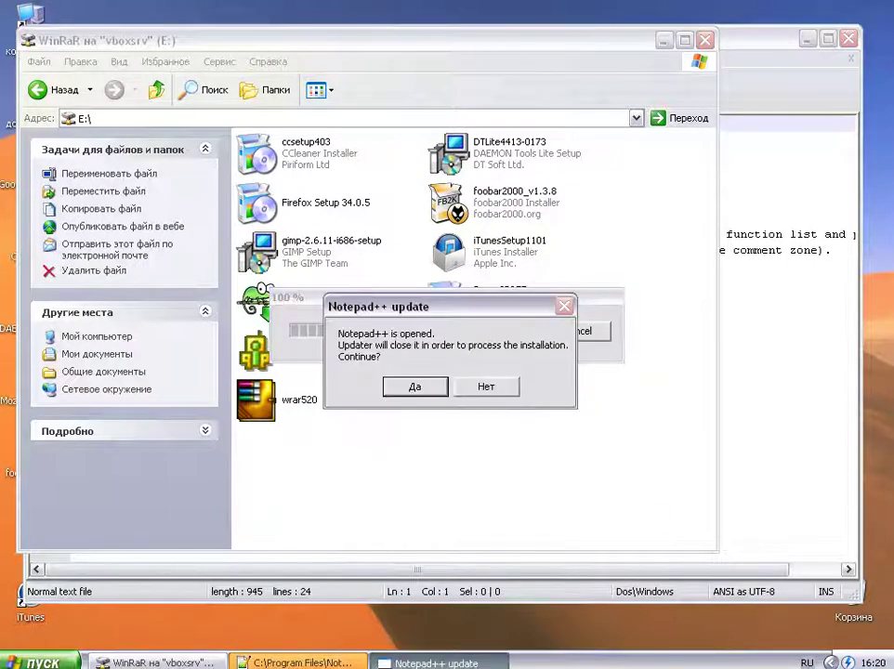
pyautogui.press('Return')
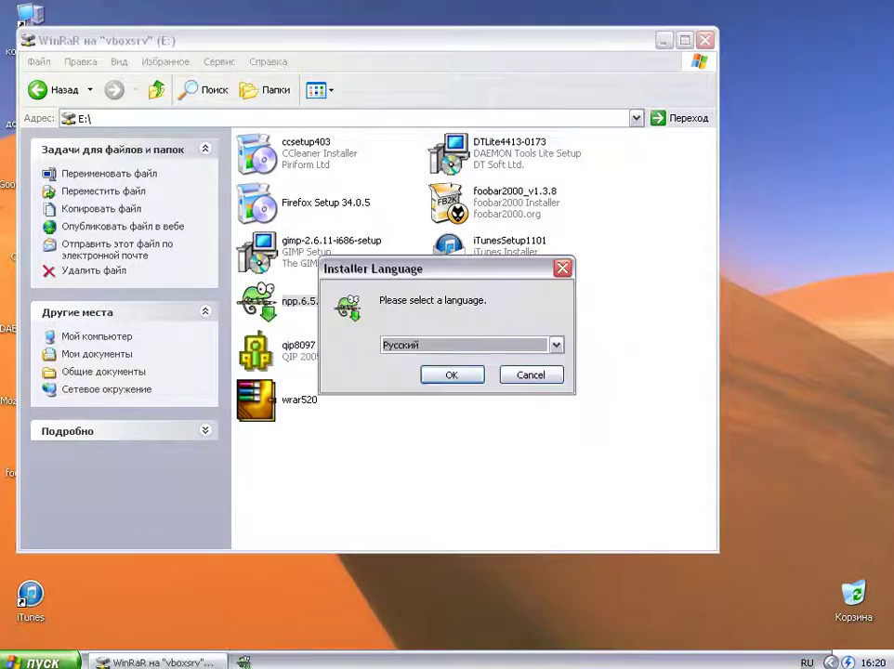
pyautogui.press('Return')
pyautogui.press('Return')
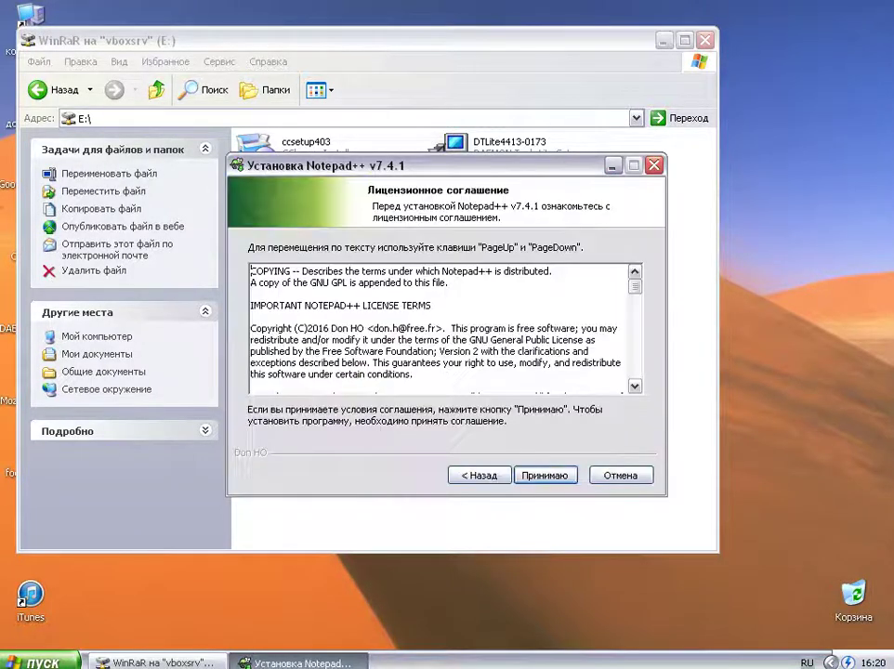
pyautogui.press('Return')
pyautogui.press('Return')
pyautogui.press('Return')
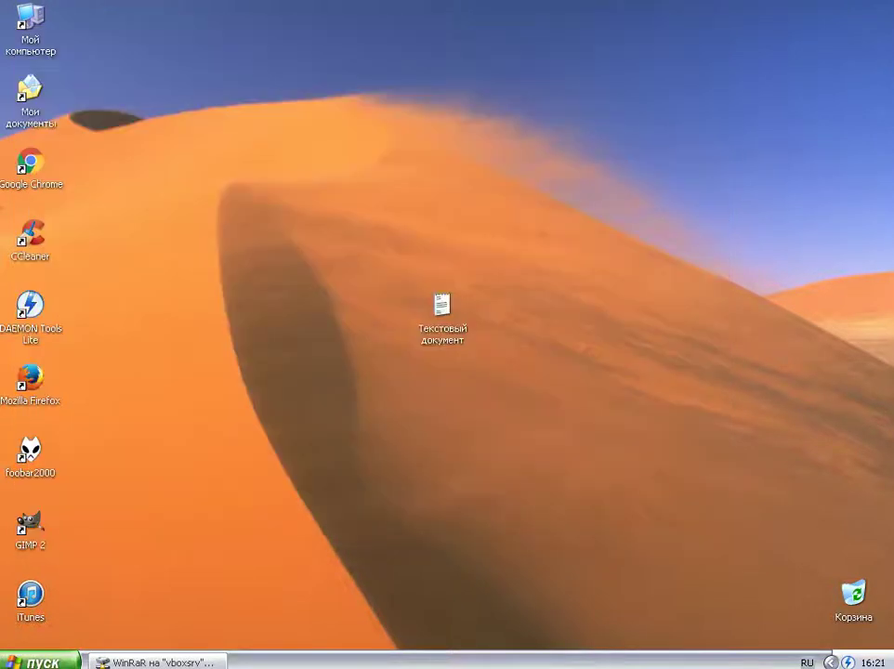
# Step: Place a Notepad++ shortcut on the desktop beside My Computer, and test-launch the program from it before closing it
pyautogui.click(39, 661)
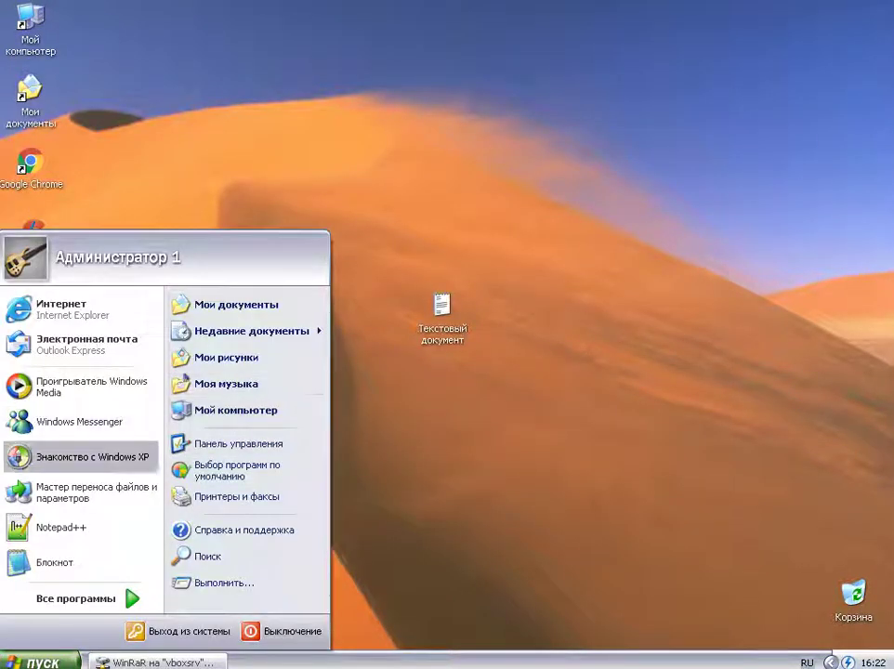
pyautogui.moveTo(61, 527); pyautogui.dragTo(97, 19)
pyautogui.doubleClick(98, 18)
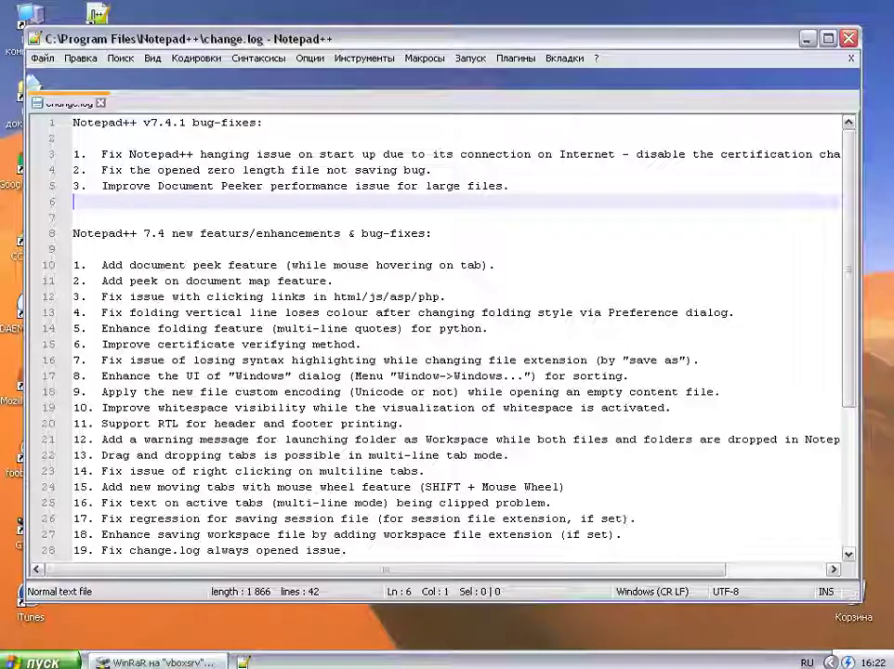
pyautogui.click(848, 38)
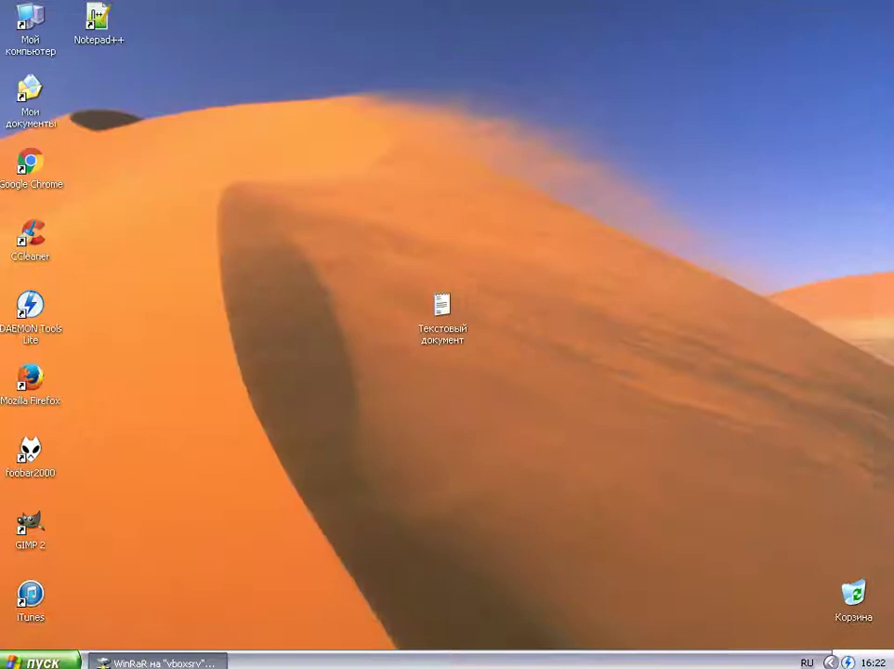
# Step: Return to drive E: and install PowerISO 5.5 from PowerISO55, accepting the licence and the default installation settings
pyautogui.click(158, 662)
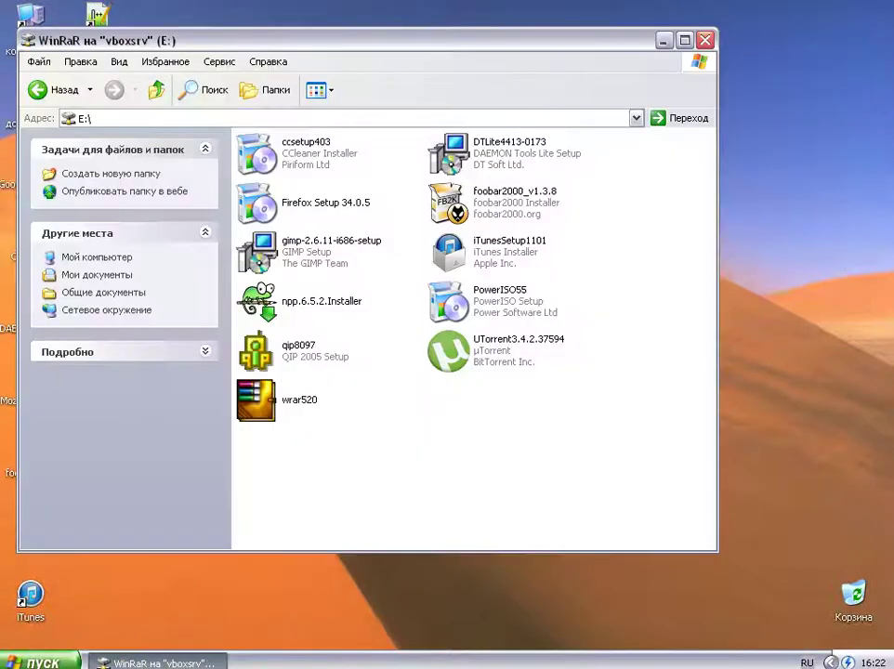
pyautogui.click(449, 299)
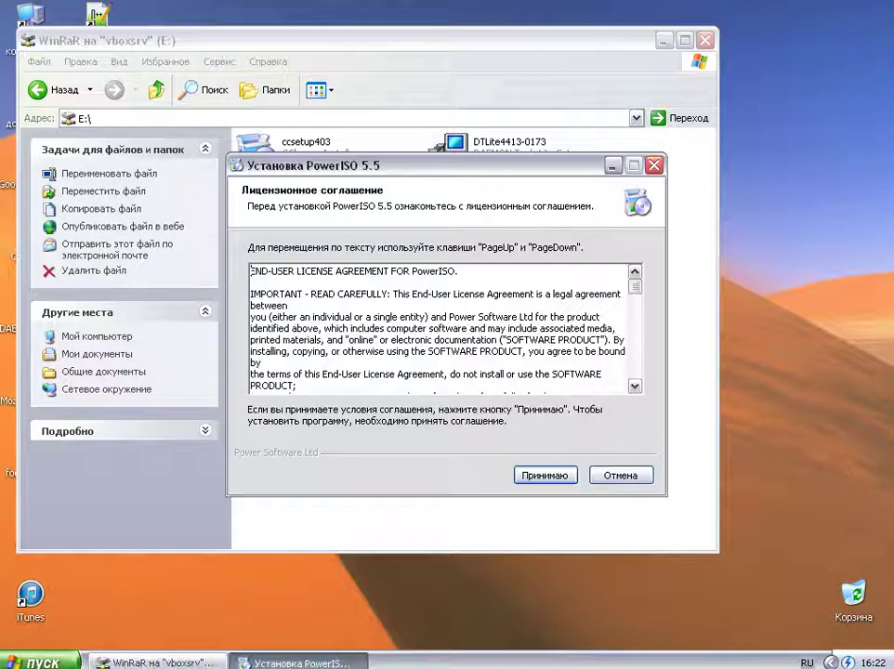
pyautogui.press('Return')
pyautogui.press('Return')
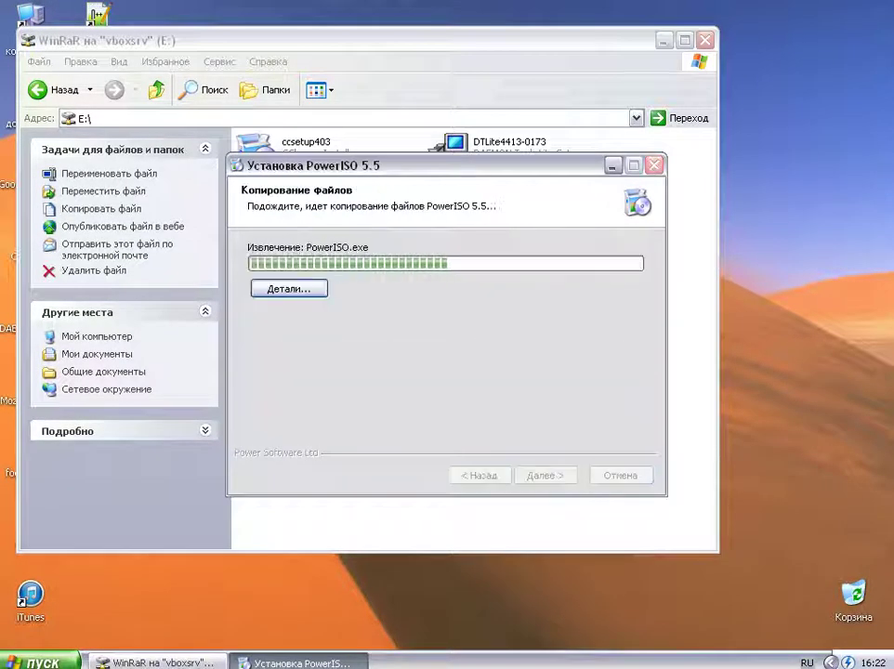
pyautogui.press('Return')
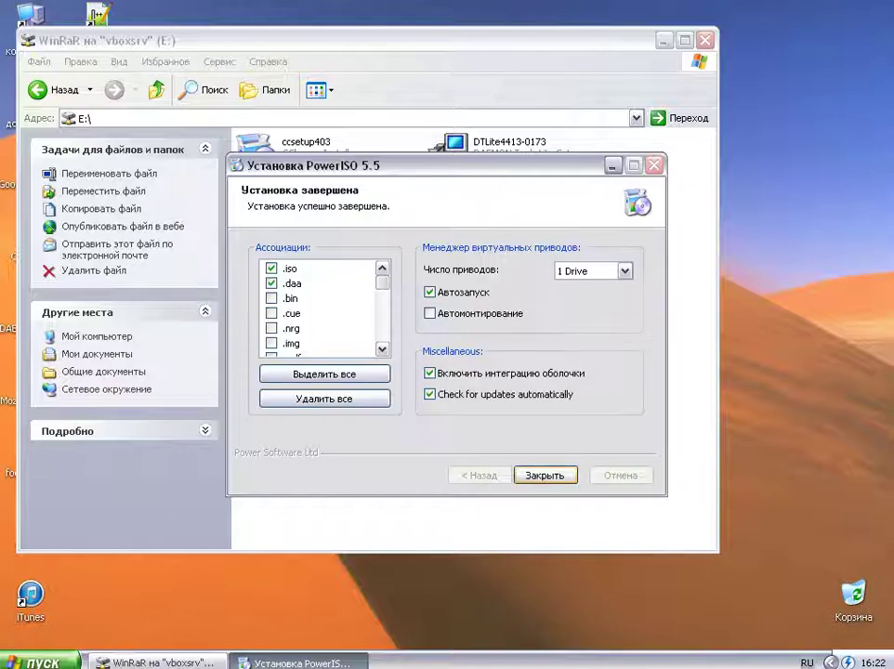
# Step: Associate all listed image file types with PowerISO, finish its setup and close the PowerISO thank-you web page
pyautogui.click(291, 298)
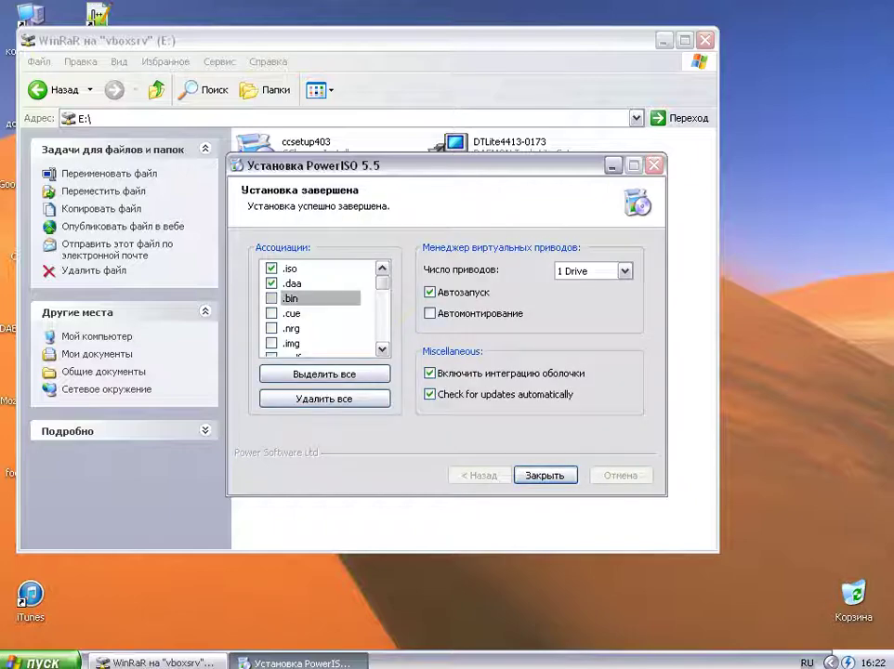
pyautogui.click(290, 313)
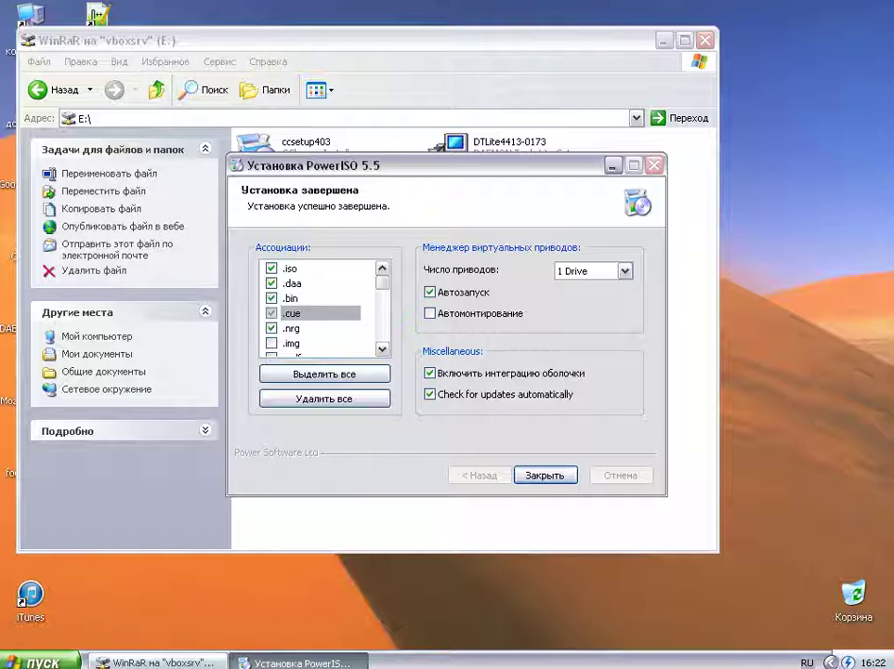
pyautogui.click(324, 374)
pyautogui.scroll(-8, 321, 307)
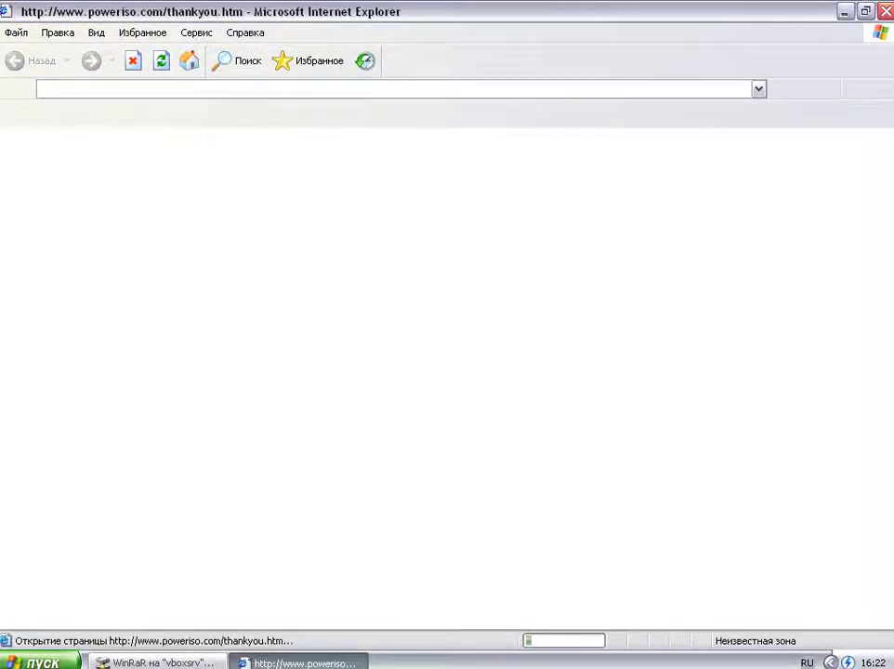
pyautogui.click(886, 11)
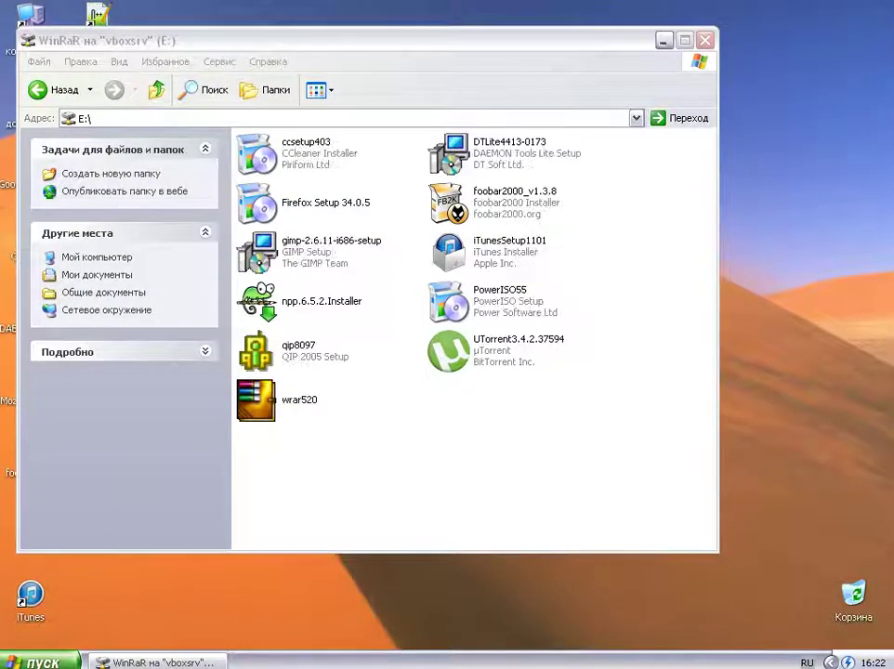
# Step: Minimize drive E:, test-launch PowerISO from the installed programs as an unregistered copy, close it and return to drive E:
pyautogui.click(665, 40)
pyautogui.click(39, 662)
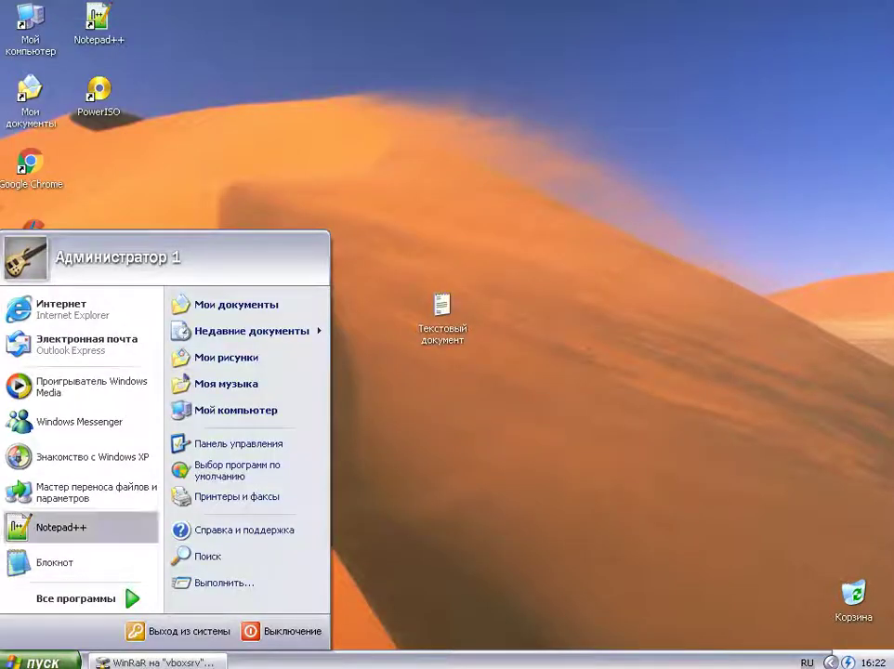
pyautogui.moveTo(79, 598)
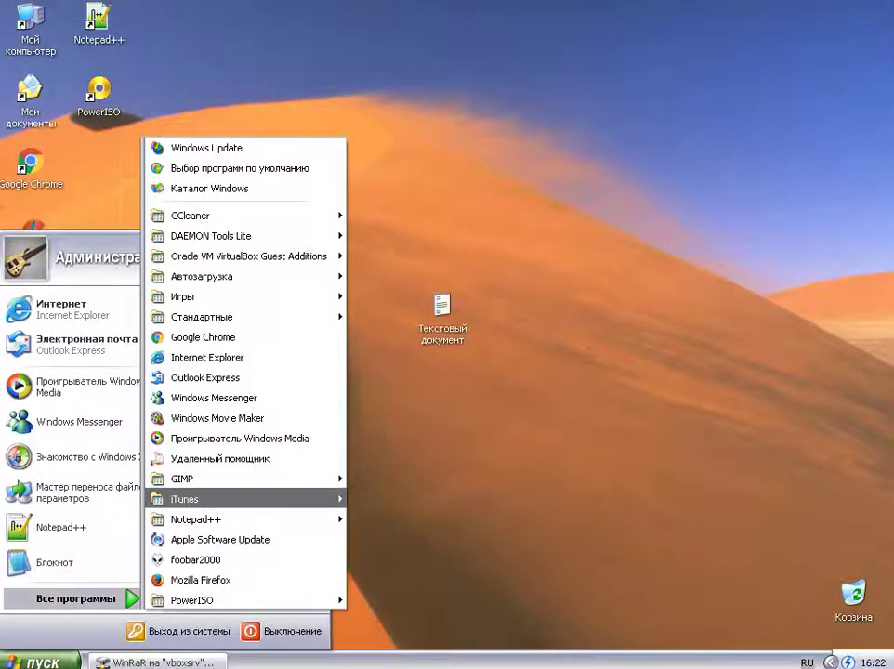
pyautogui.moveTo(184, 499)
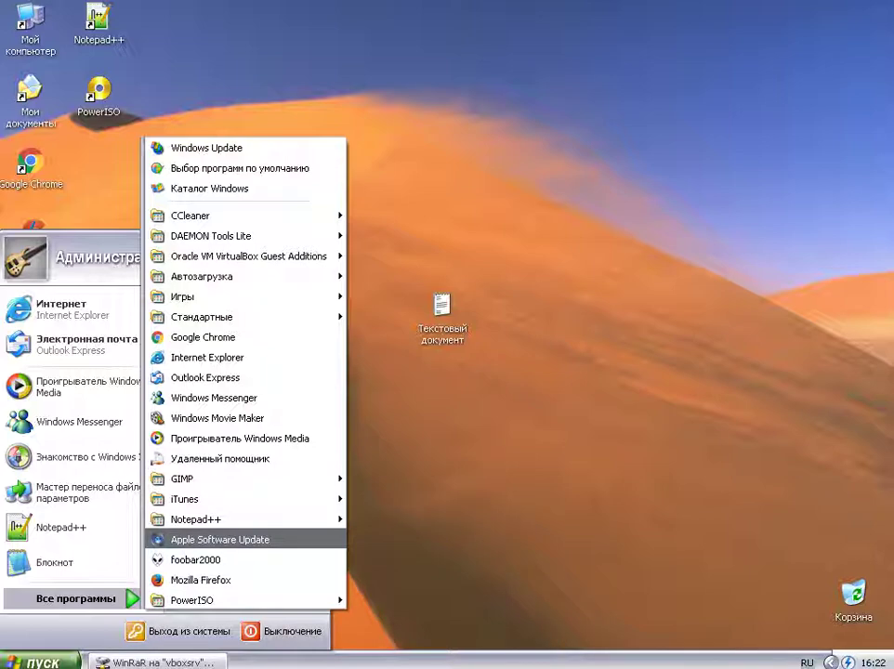
pyautogui.moveTo(213, 600)
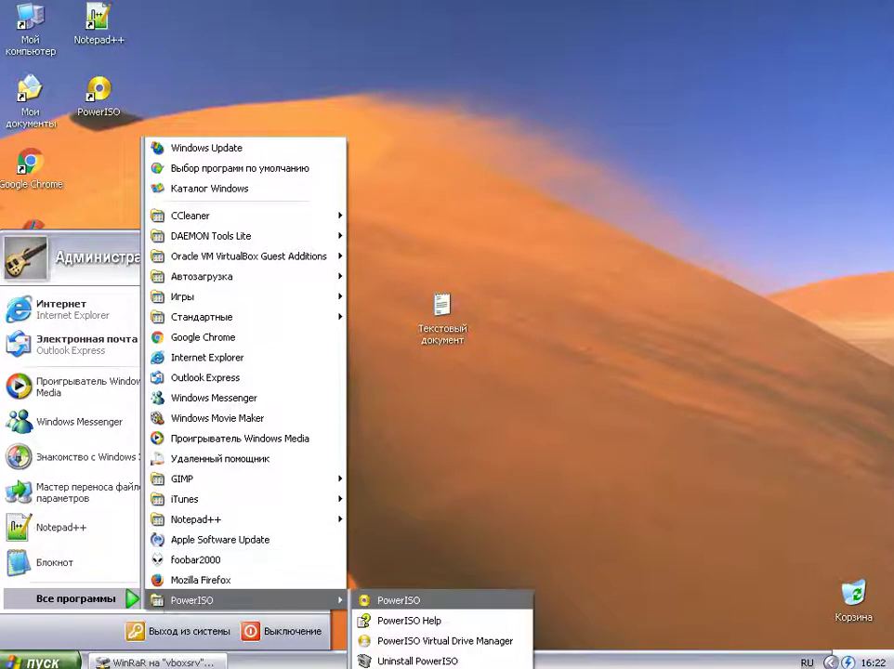
pyautogui.click(381, 600)
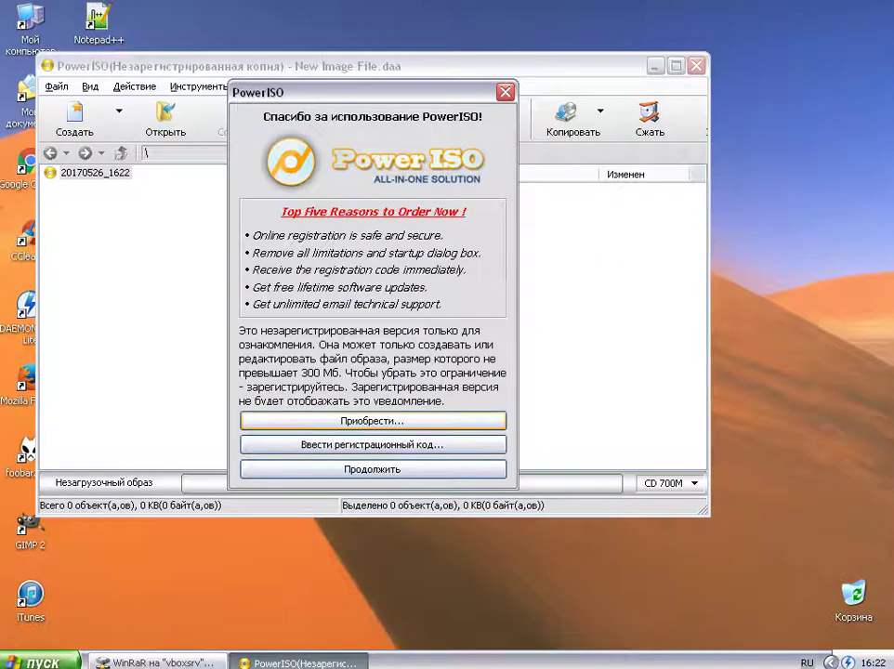
pyautogui.click(373, 470)
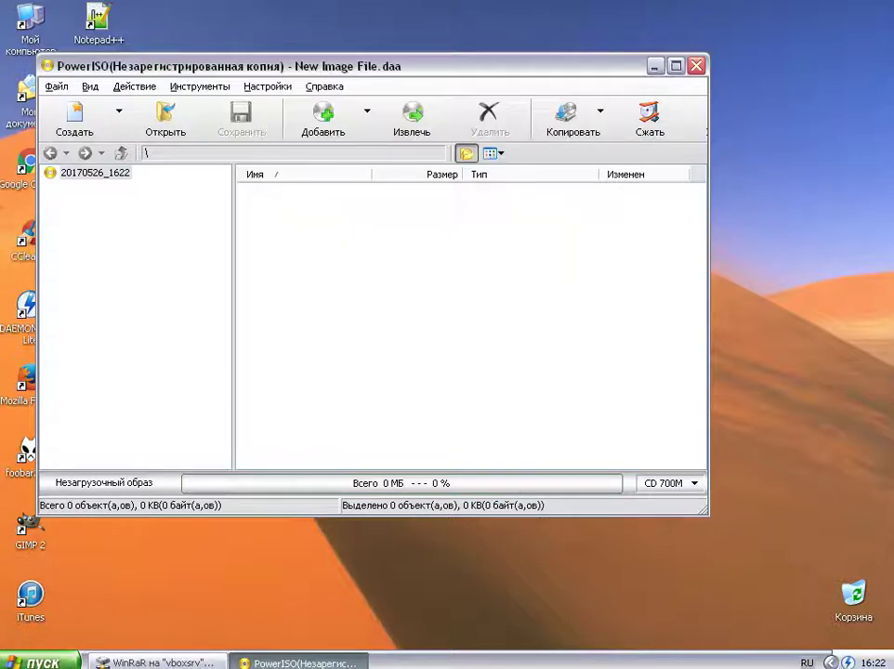
pyautogui.click(696, 66)
pyautogui.click(158, 662)
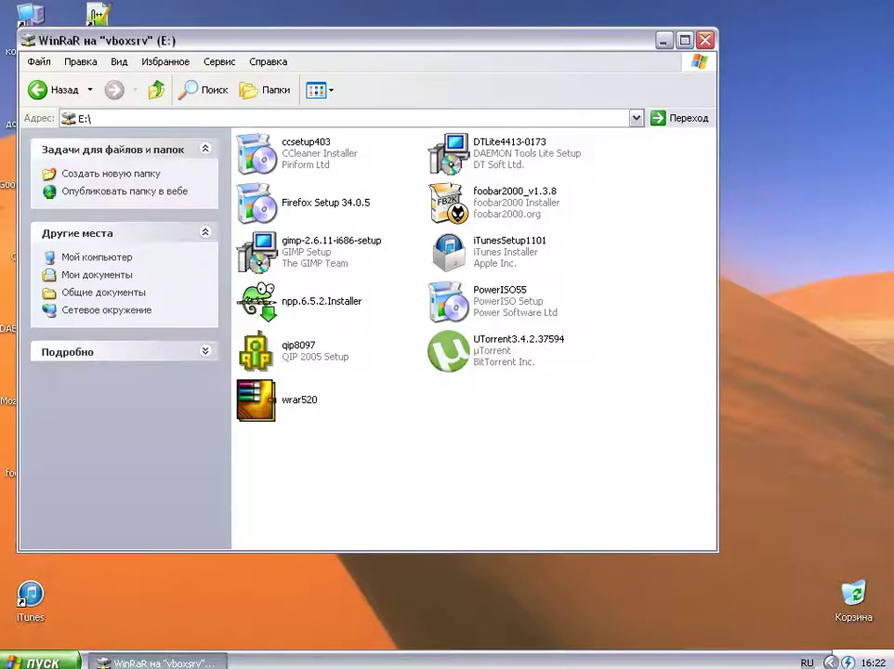
# Step: Create a PowerISO shortcut on the desktop from its Start menu entry and show the desktop
pyautogui.click(41, 661)
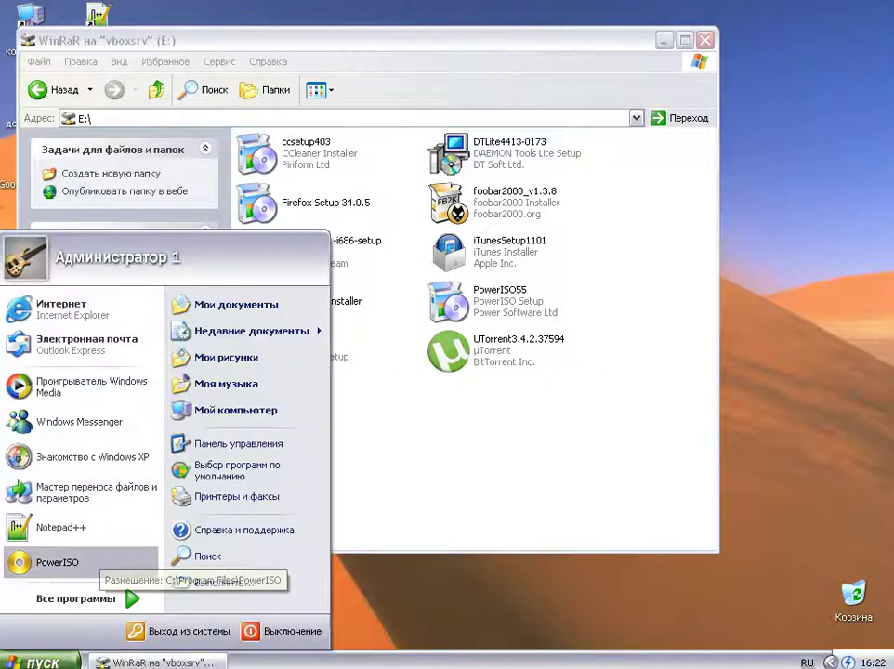
pyautogui.moveTo(100, 559); pyautogui.dragTo(311, 560)
pyautogui.moveTo(230, 562); pyautogui.dragTo(874, 597)
pyautogui.press('super+d')
pyautogui.click(586, 389)
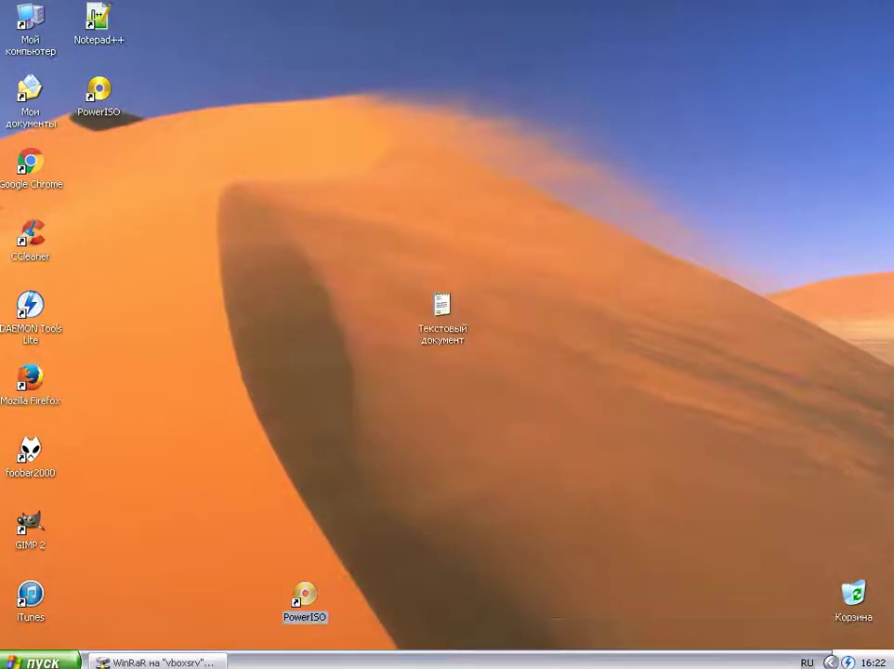
# Step: Delete the duplicate PowerISO shortcut in the lower part of the desktop and return to drive E:
pyautogui.rightClick(306, 594)
pyautogui.click(353, 546)
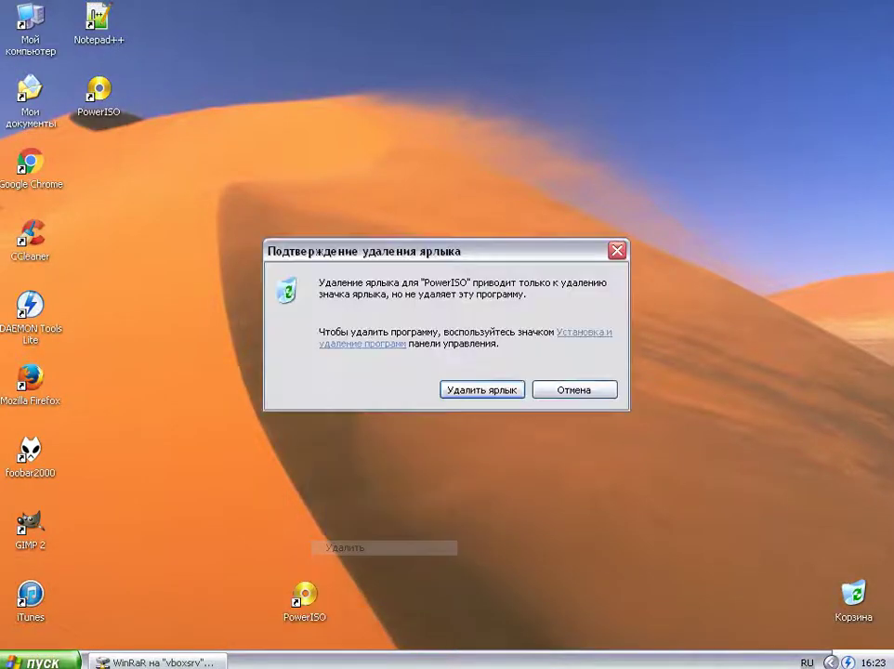
pyautogui.press('Return')
pyautogui.click(153, 662)
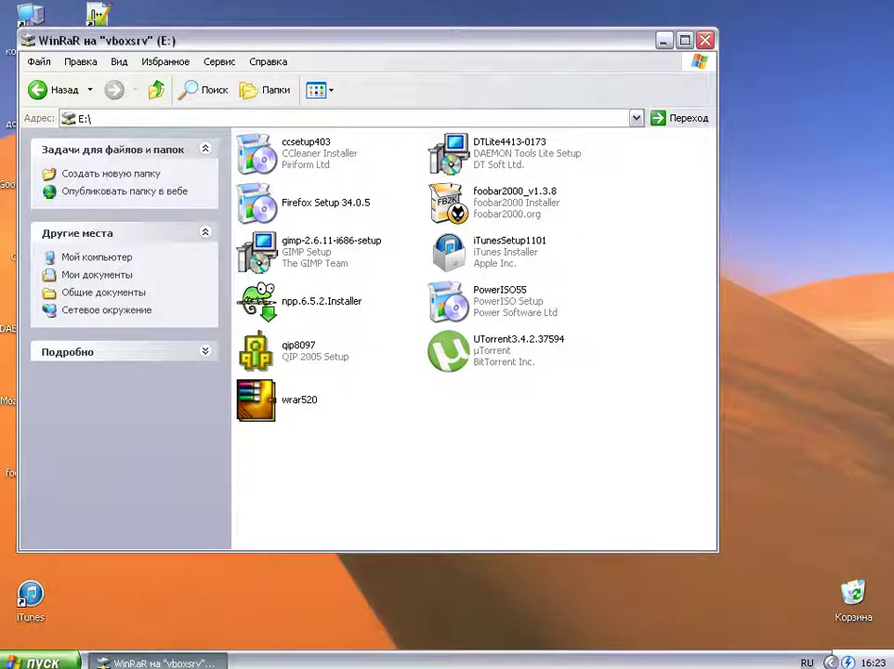
pyautogui.click(663, 40)
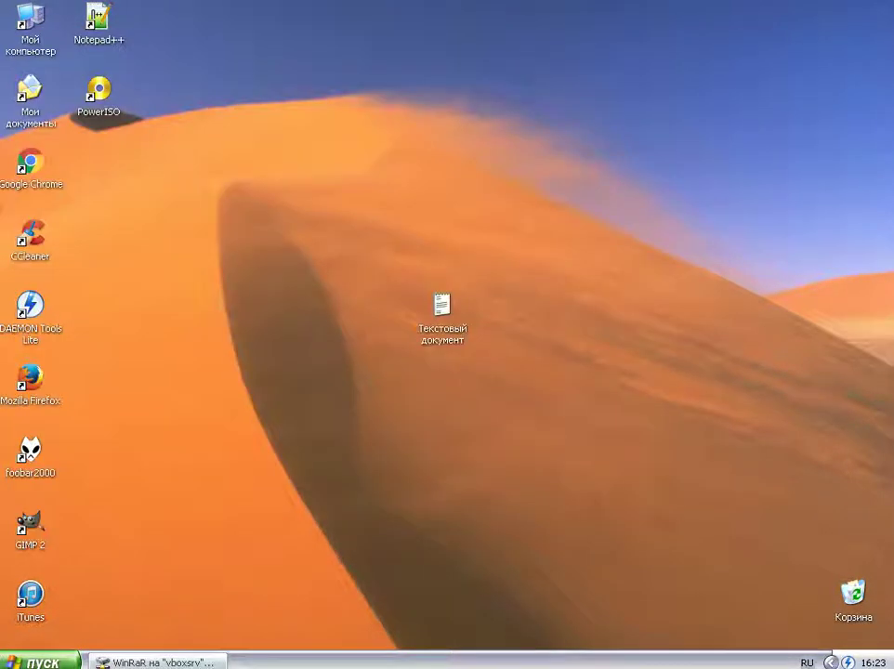
pyautogui.click(156, 661)
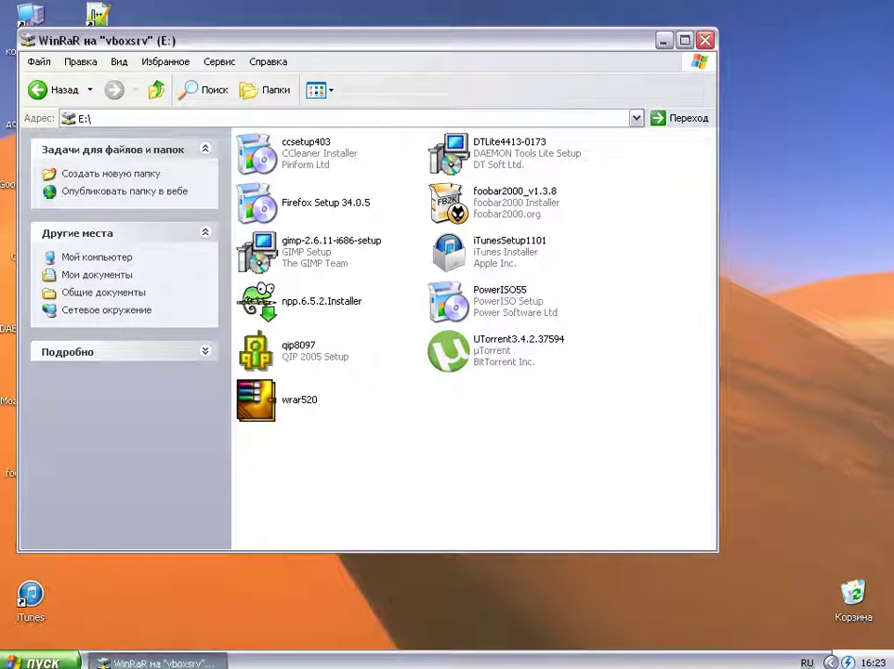
# Step: Install QIP 2005 from qip8097 with the default settings, keeping LiveInternet participation enabled, and close its sign-in window
pyautogui.click(450, 302)
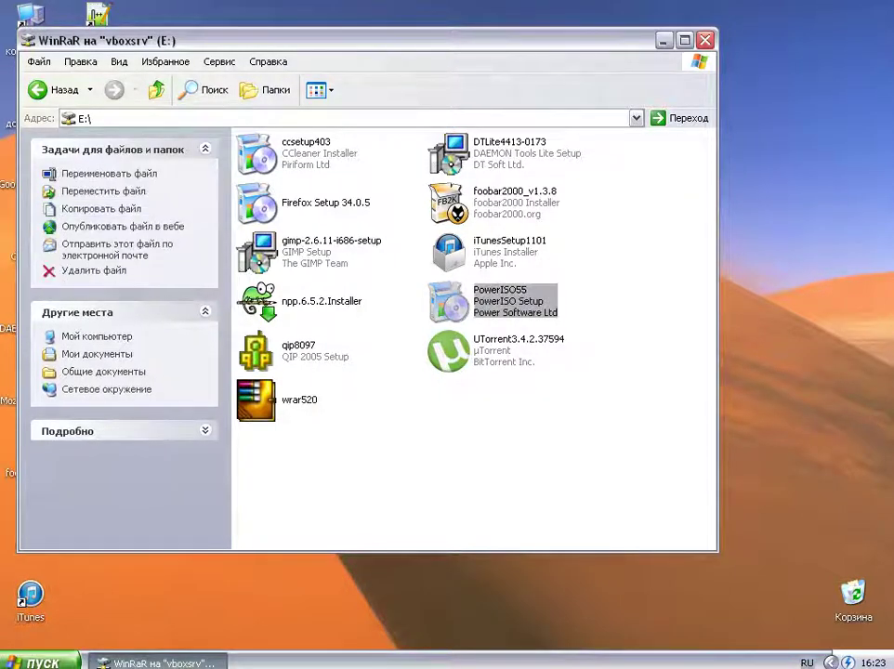
pyautogui.click(257, 351)
pyautogui.press('Return')
pyautogui.press('Return')
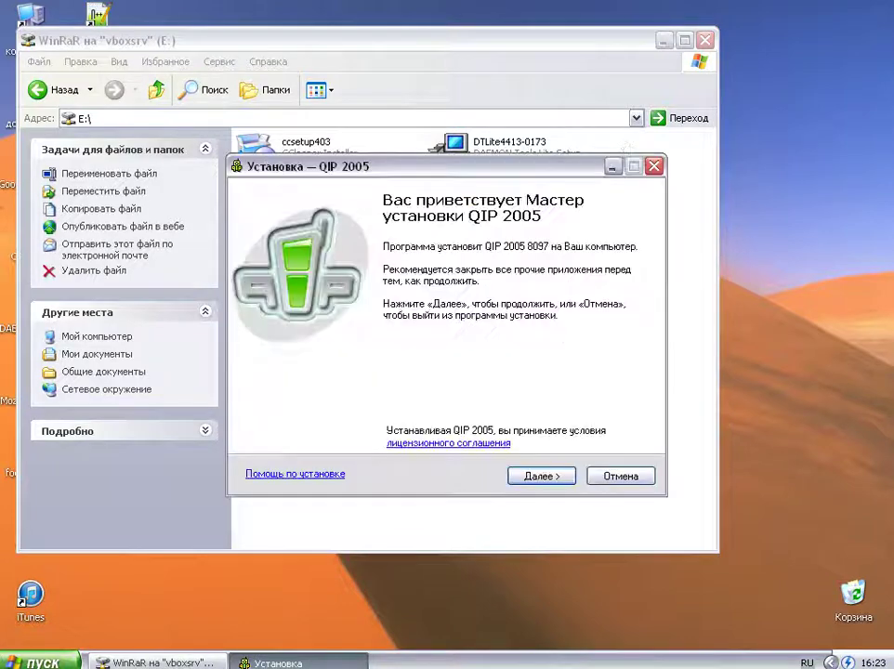
pyautogui.press('Return')
pyautogui.press('Return')
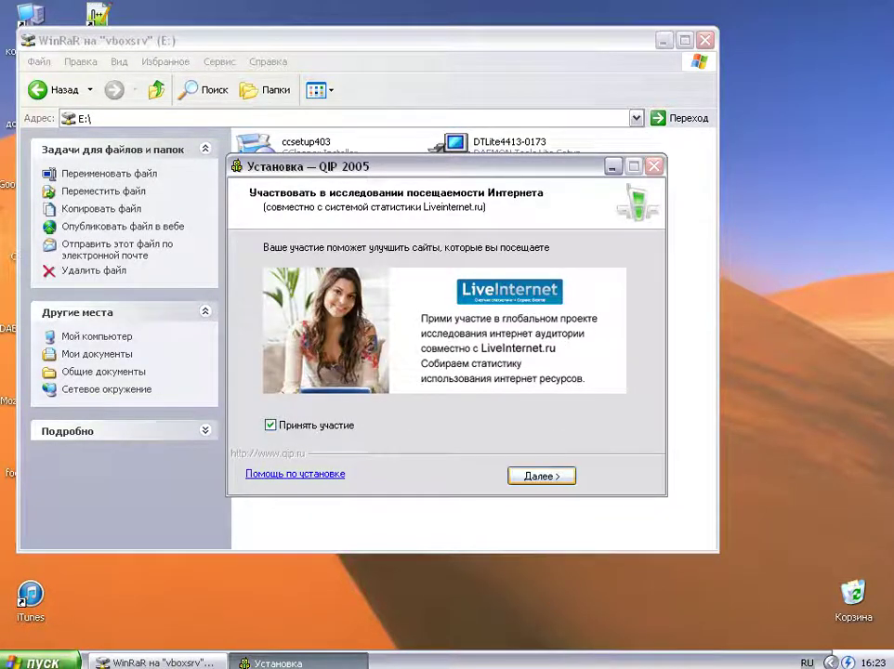
pyautogui.press('Return')
pyautogui.press('Return')
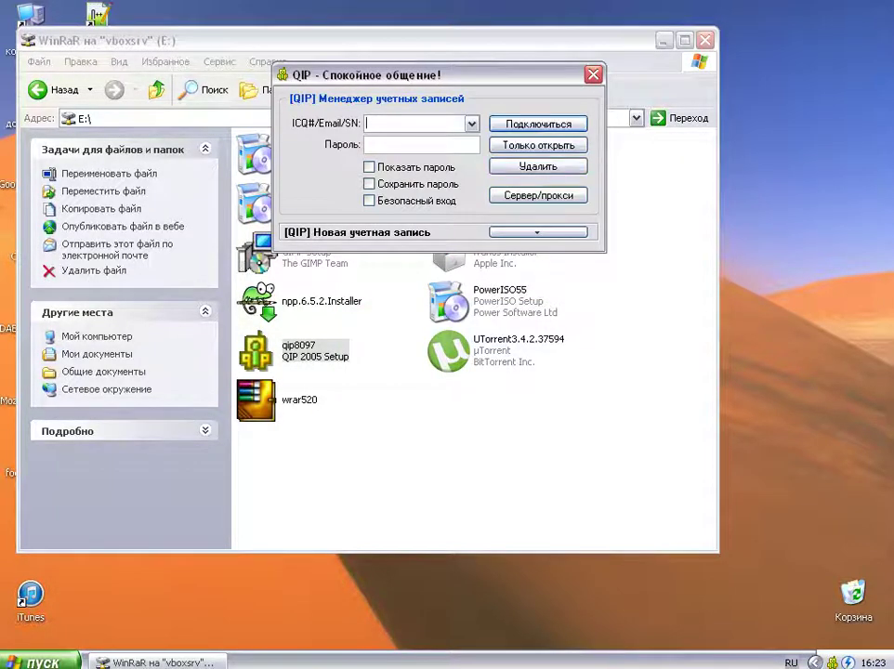
pyautogui.hotkey('alt', 'F4')
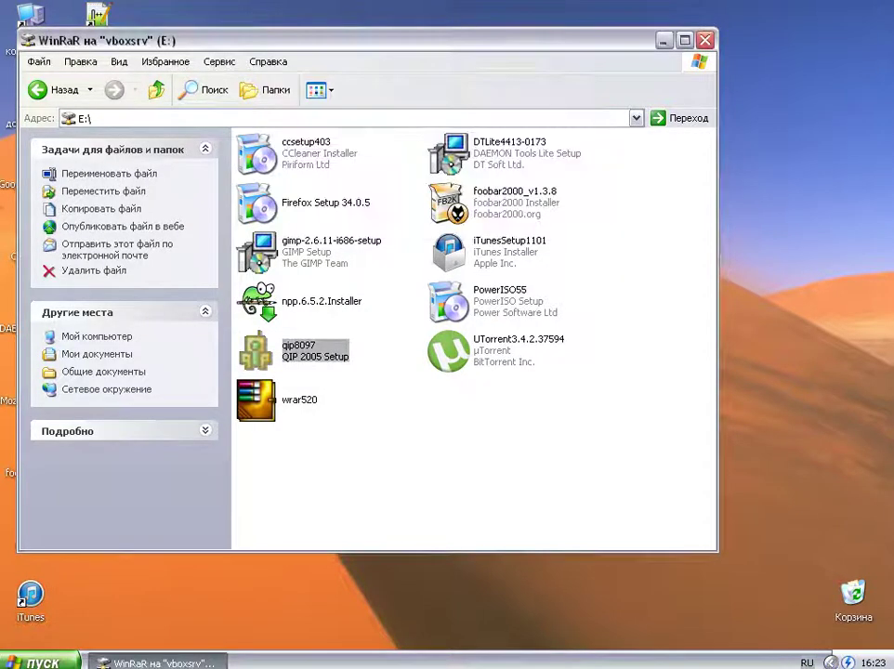
# Step: Run the µTorrent 3.4.2 installer in Russian and complete its wizard with the recommended configuration
pyautogui.click(501, 351)
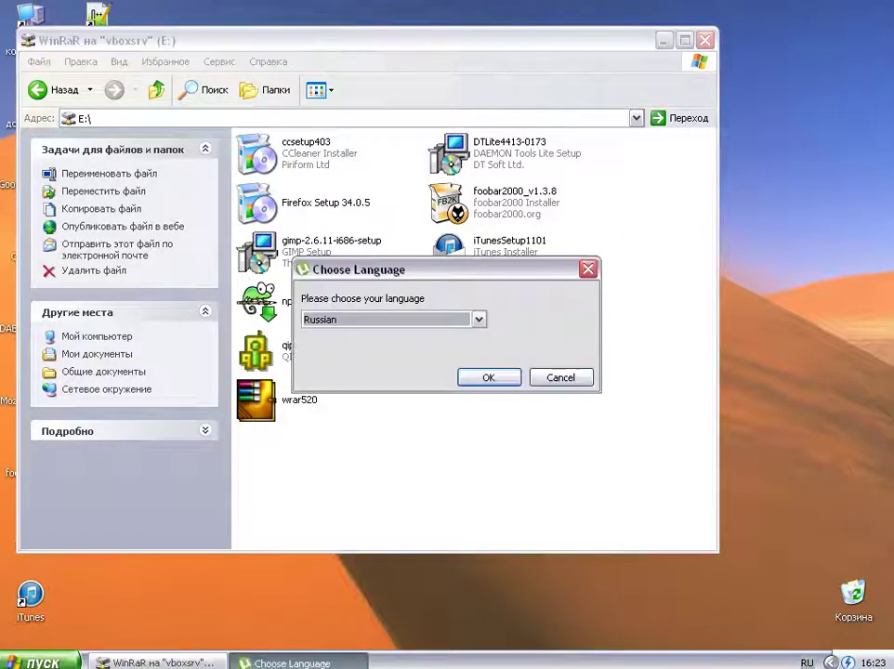
pyautogui.press('Return')
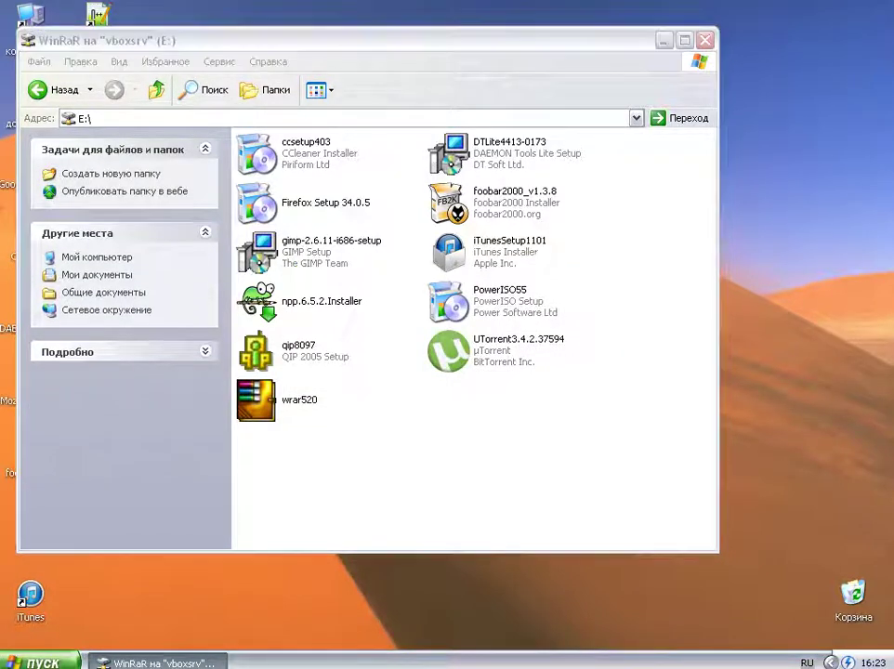
pyautogui.press('Return')
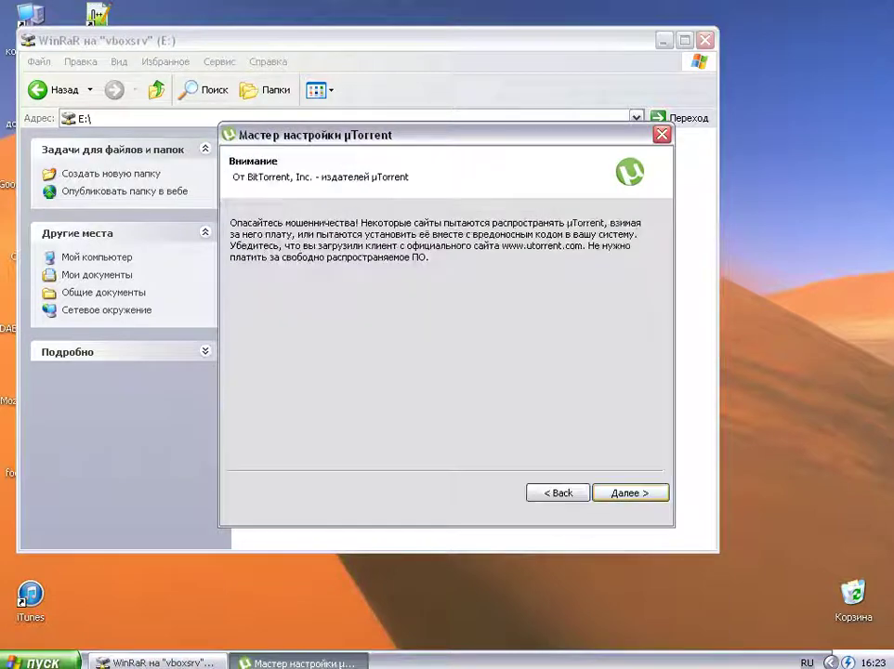
pyautogui.press('Return')
pyautogui.press('Return')
pyautogui.press('Return')
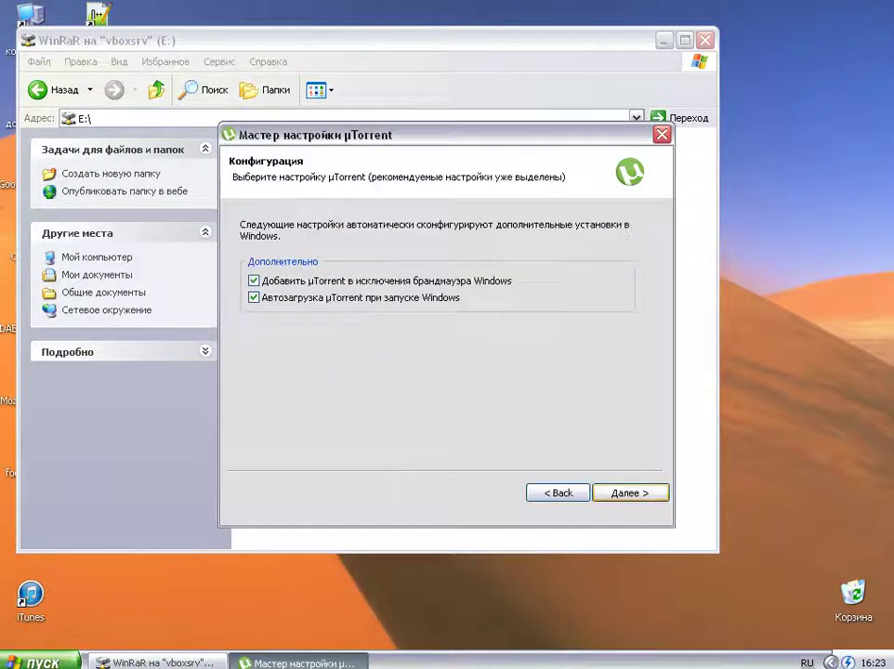
pyautogui.press('Return')
pyautogui.press('Return')
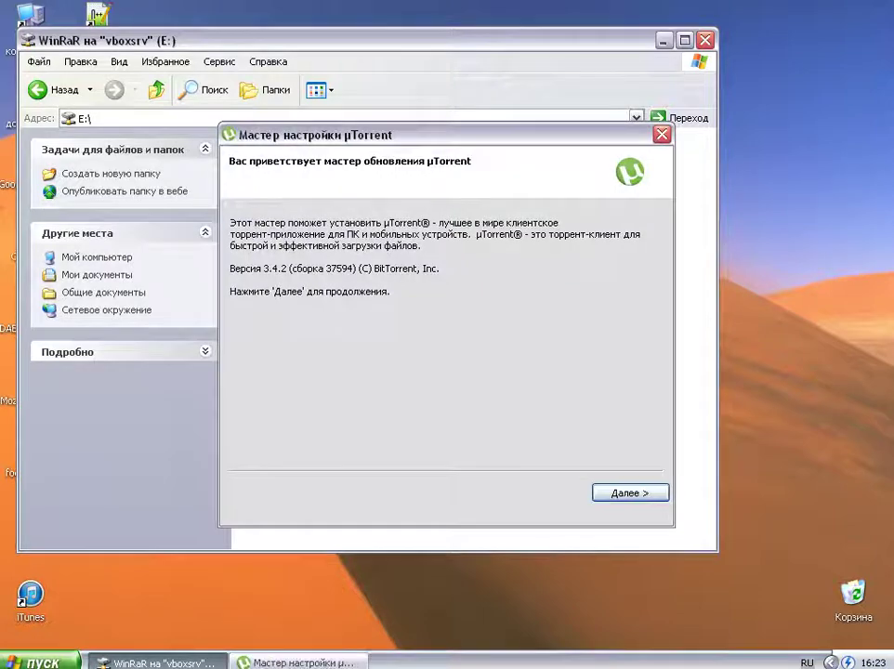
# Step: Complete the µTorrent update wizard with the default location and shortcuts, disabling the firewall exception, autostart and all file associations, and accept the Yandex offer
pyautogui.press('Return')
pyautogui.press('Return')
pyautogui.press('Return')
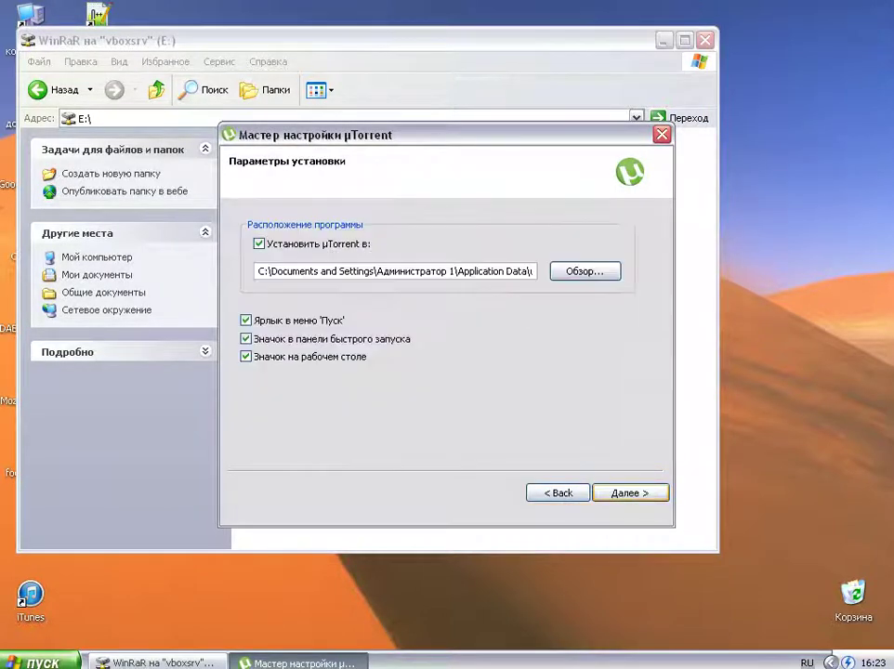
pyautogui.press('Return')
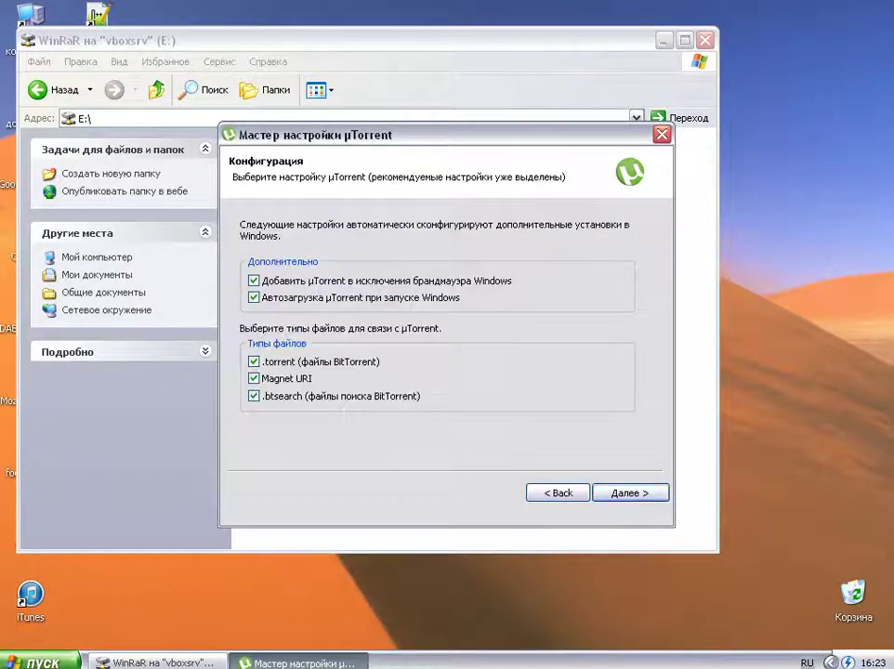
pyautogui.click(254, 362)
pyautogui.click(253, 378)
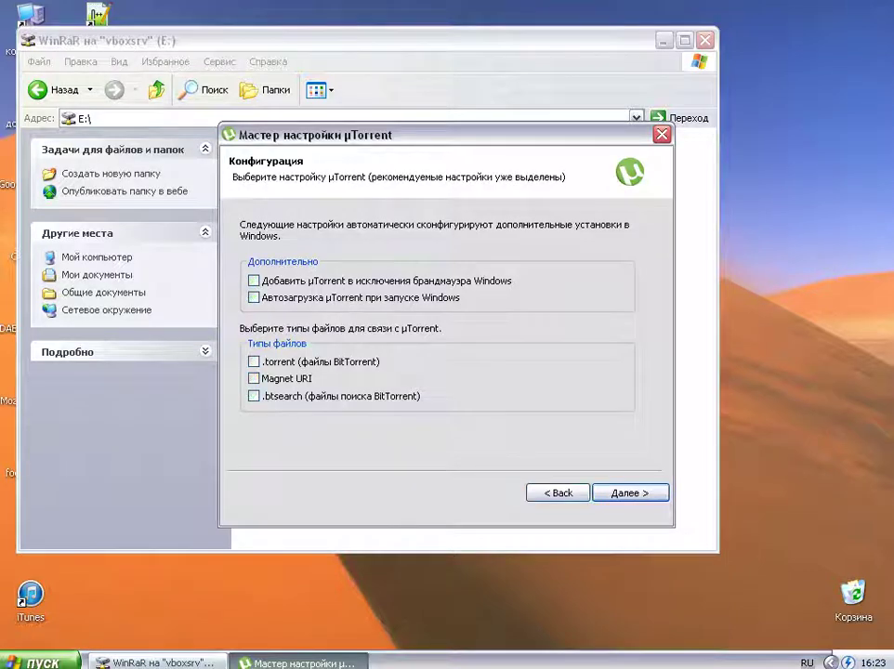
pyautogui.press('Return')
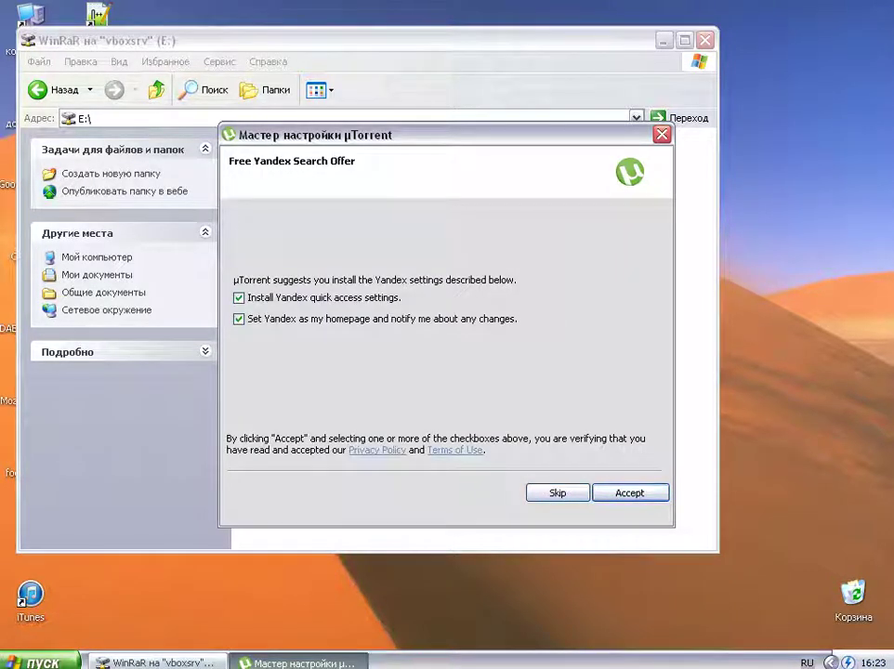
pyautogui.press('Return')
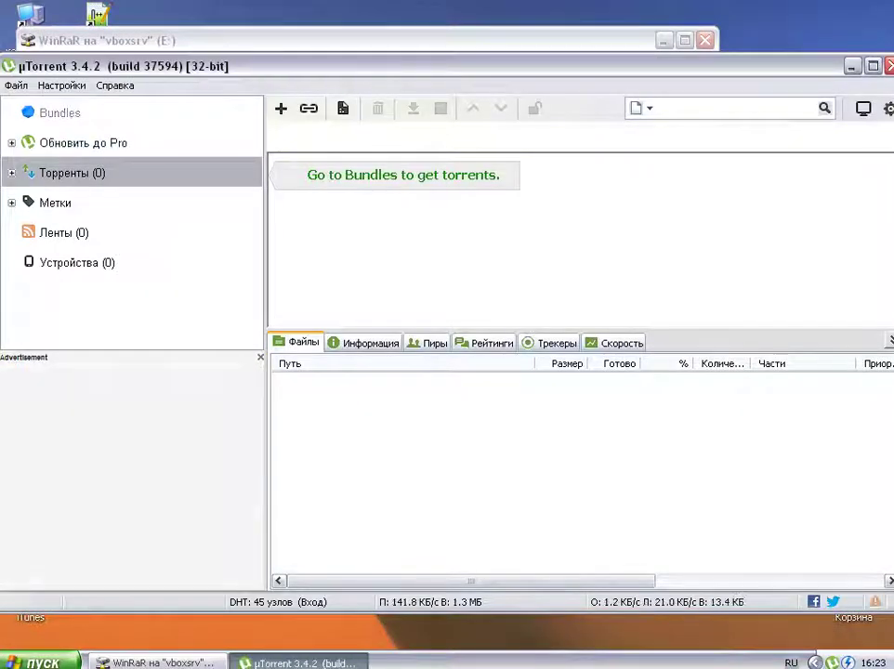
# Step: View the µTorrent version information, and close both it and the µTorrent window
pyautogui.click(115, 86)
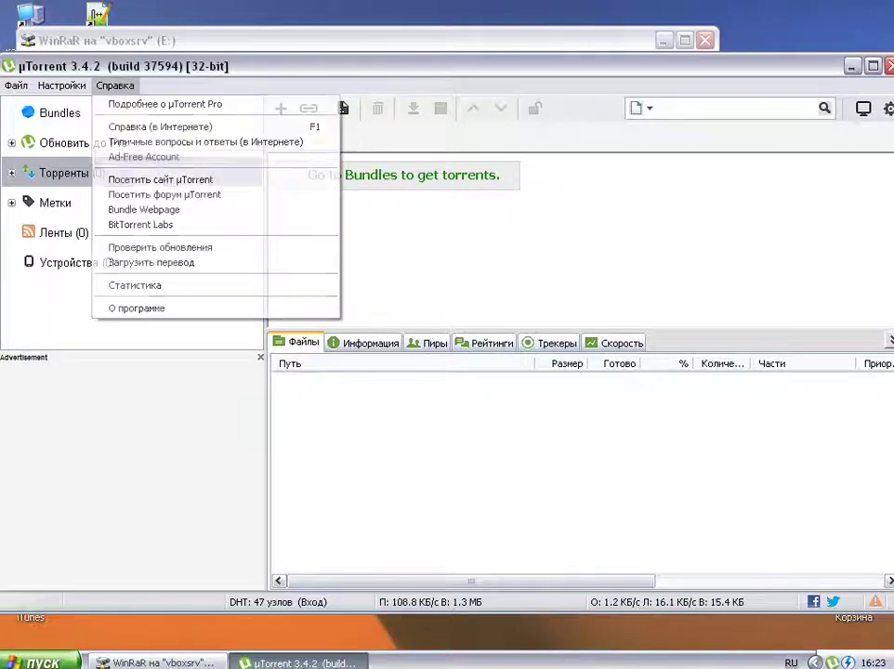
pyautogui.click(137, 308)
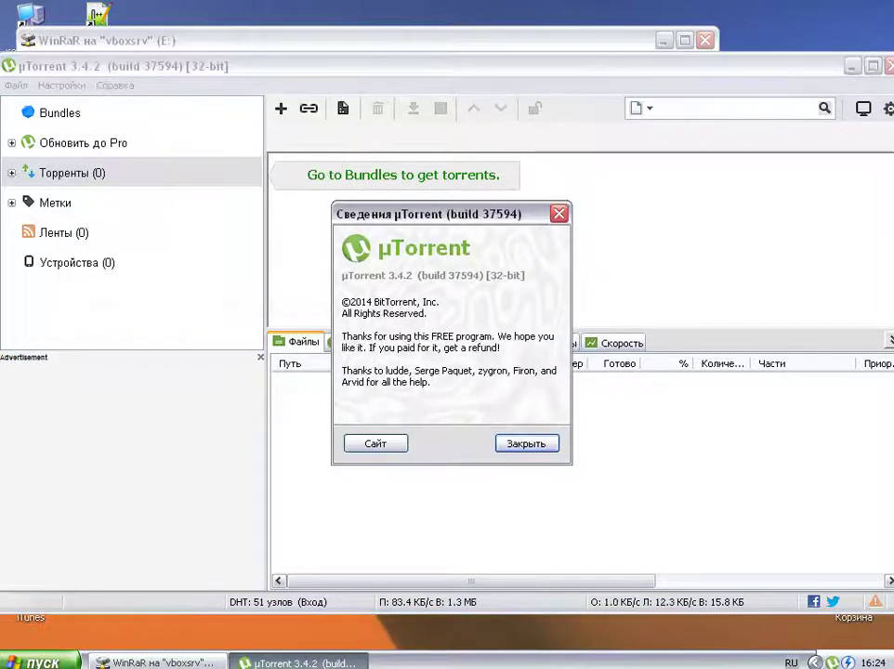
pyautogui.press('Escape')
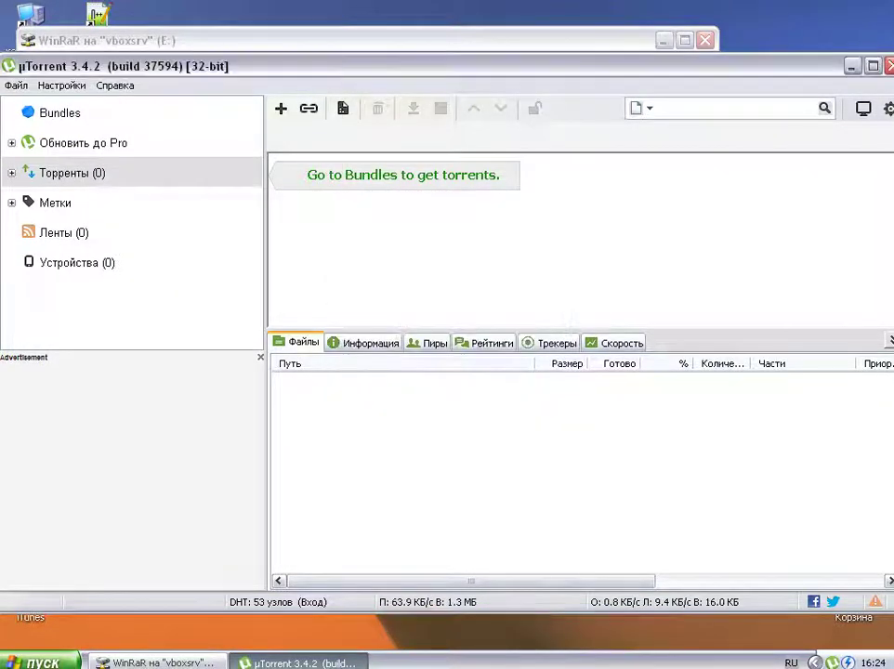
pyautogui.hotkey('alt', 'F4')
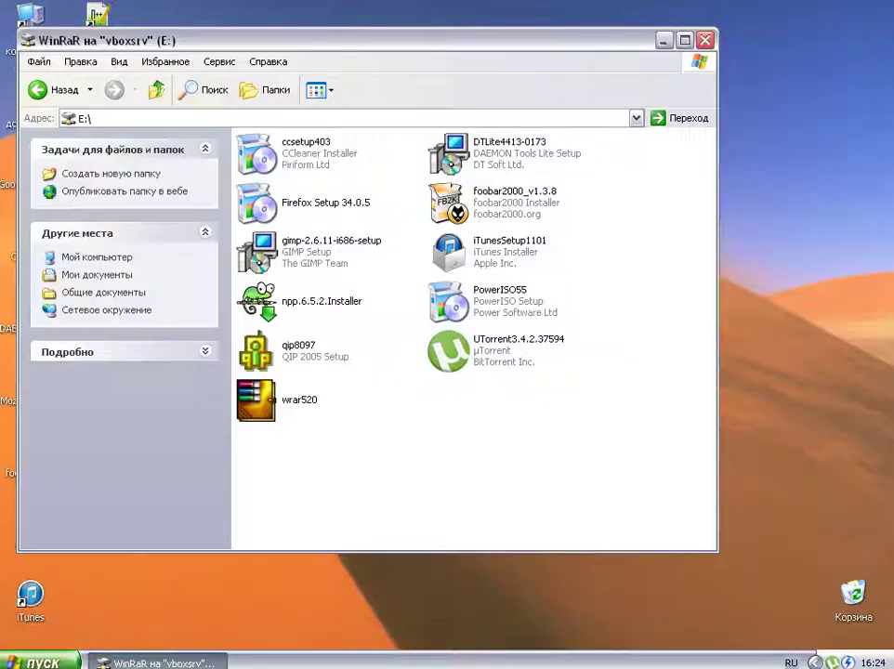
# Step: Show the desktop, test-launch QIP 2005 from the installed programs and close it
pyautogui.press('super+d')
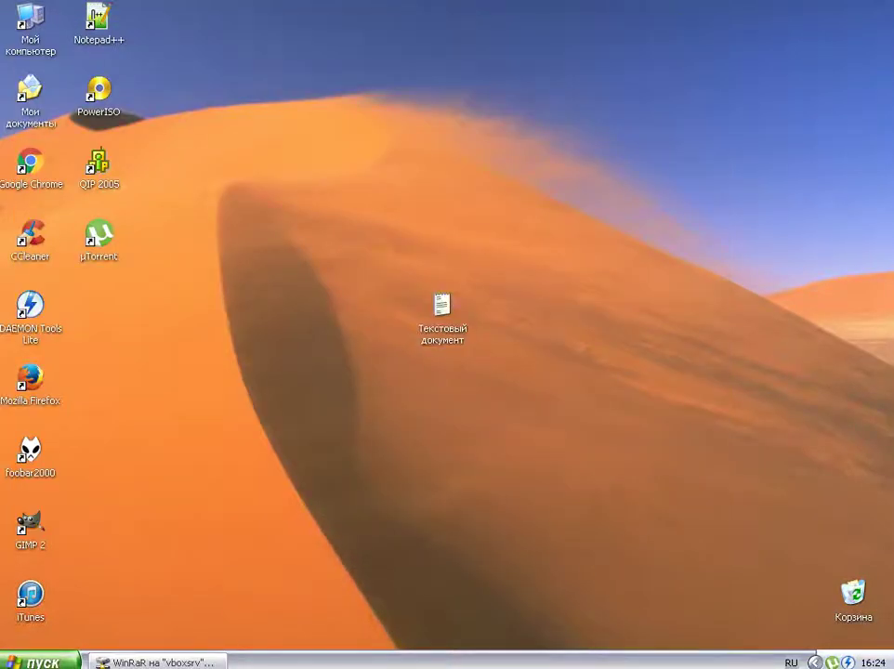
pyautogui.press('super')
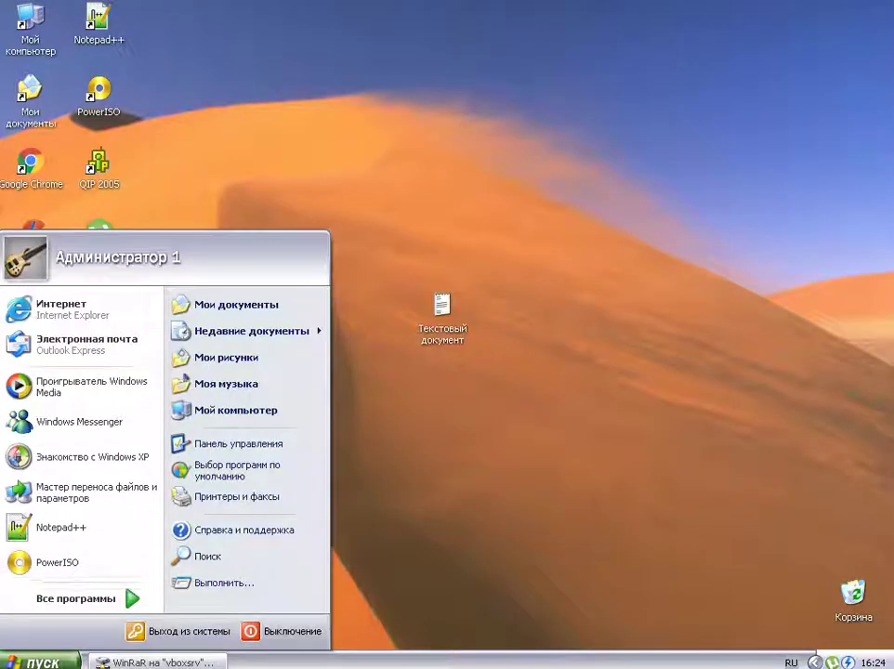
pyautogui.moveTo(78, 598)
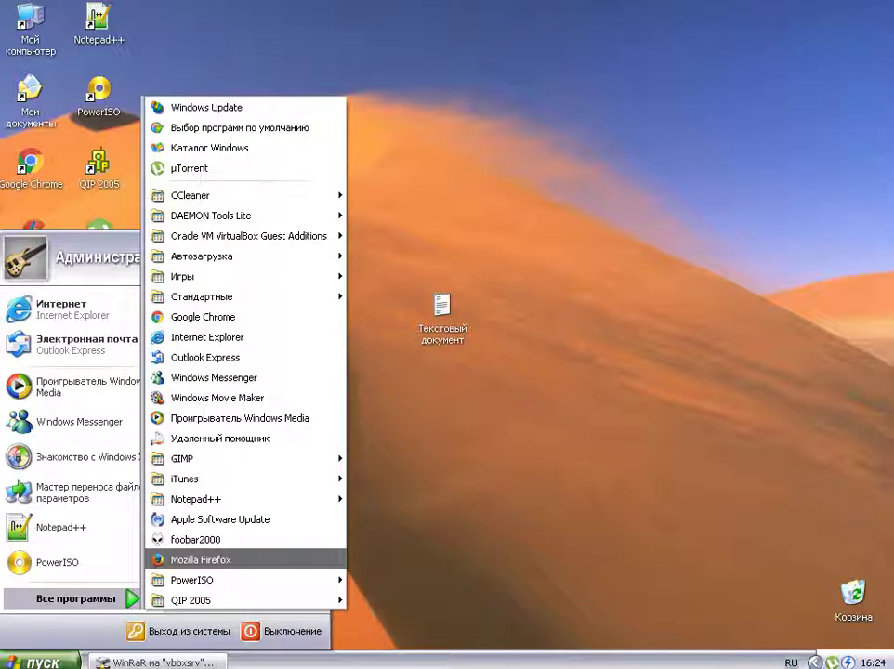
pyautogui.press('Down')
pyautogui.press('Down')
pyautogui.press('Right')
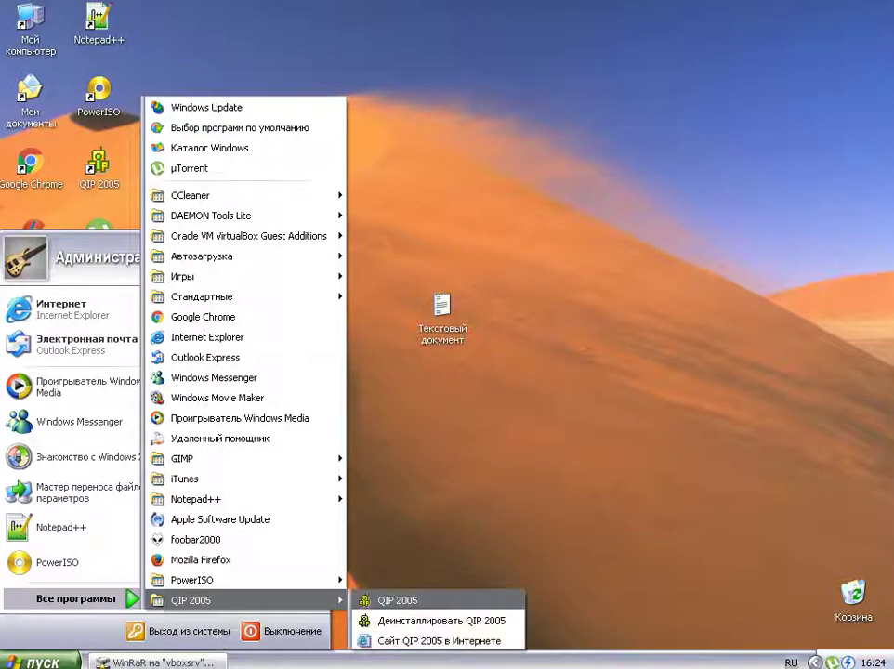
pyautogui.press('Return')
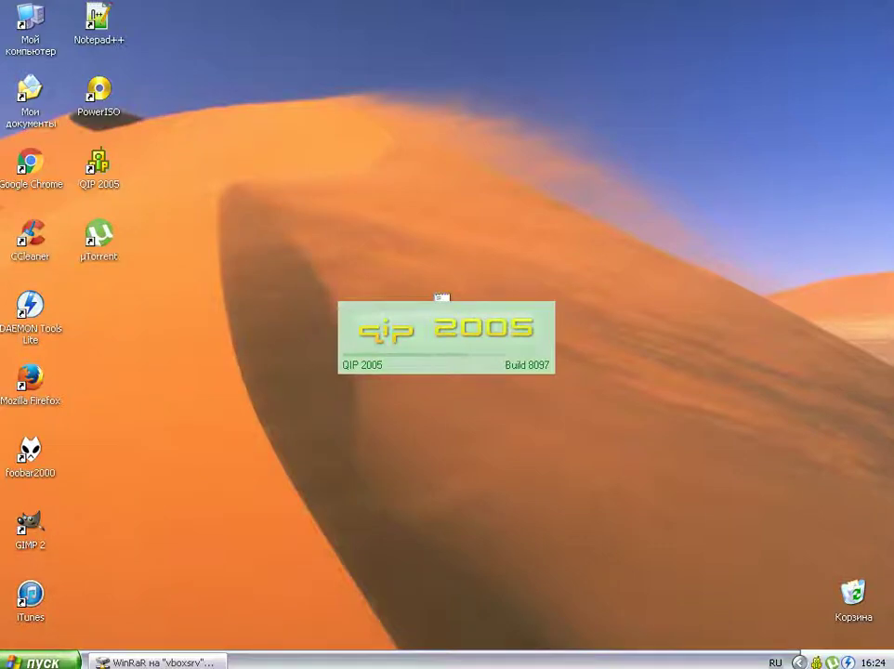
pyautogui.press('super')
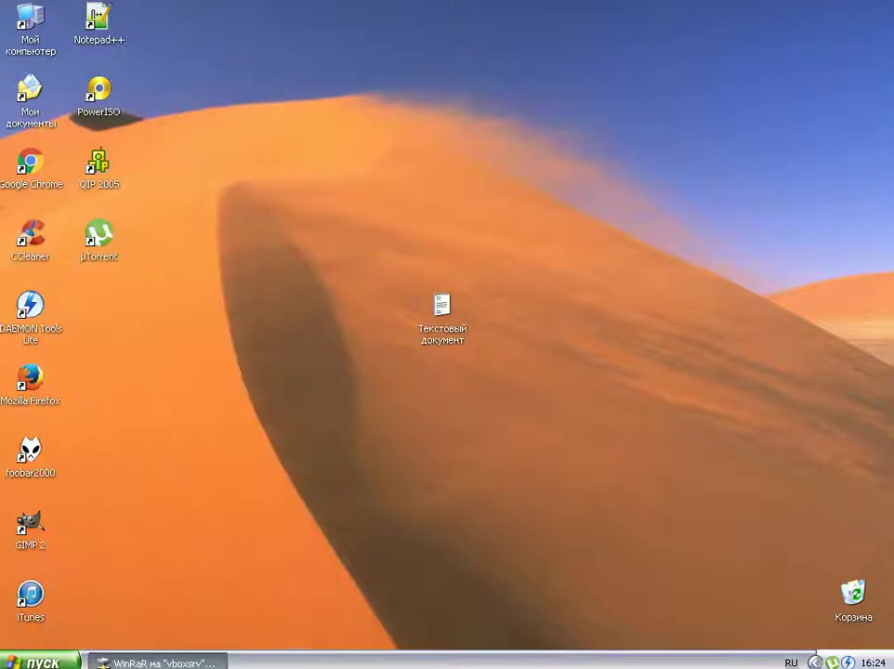
pyautogui.press('super')
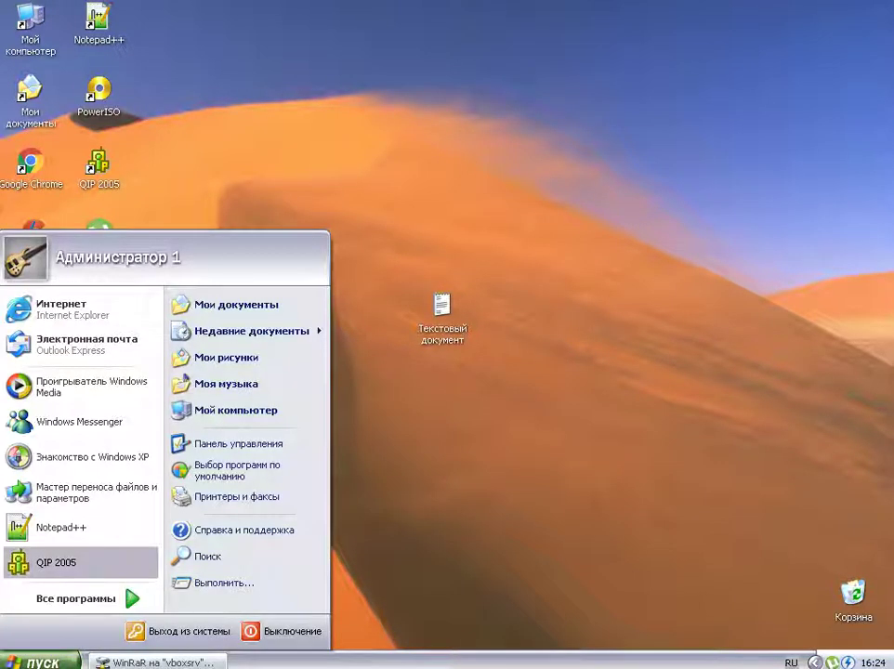
pyautogui.moveTo(65, 562)
pyautogui.mouseDown()
pyautogui.moveTo(152, 192)
pyautogui.moveTo(78, 567)
pyautogui.mouseUp()
pyautogui.press('Escape')
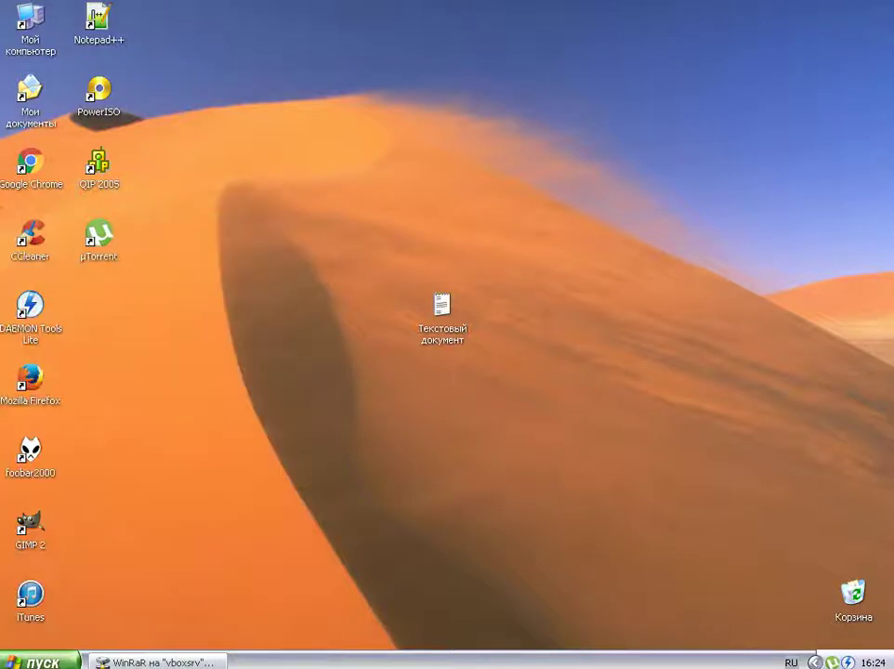
# Step: Run the wrar520 installer from drive E: and install WinRAR 5.20 in the default folder with the default associations and shell integration
pyautogui.click(158, 662)
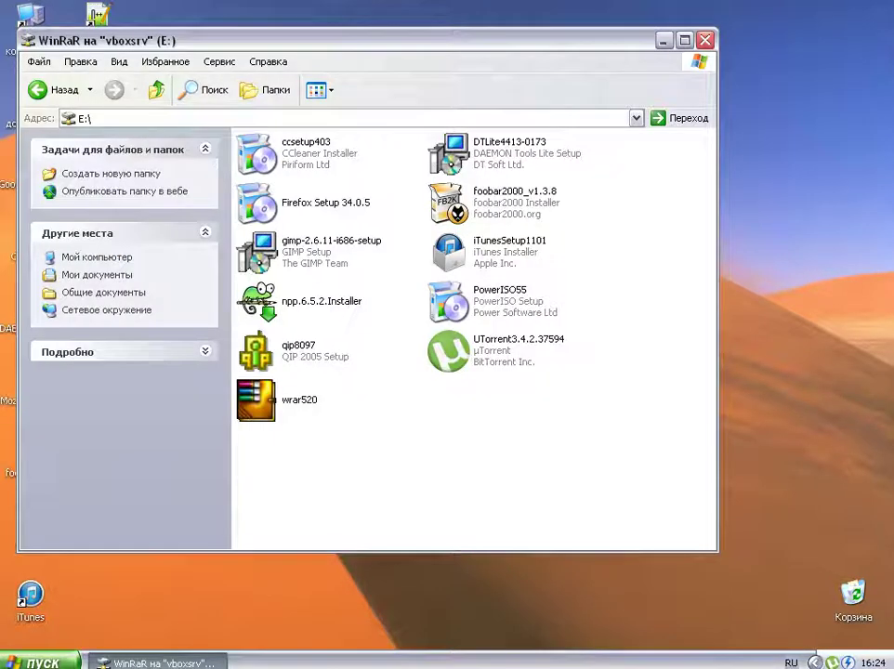
pyautogui.click(256, 400)
pyautogui.press('Return')
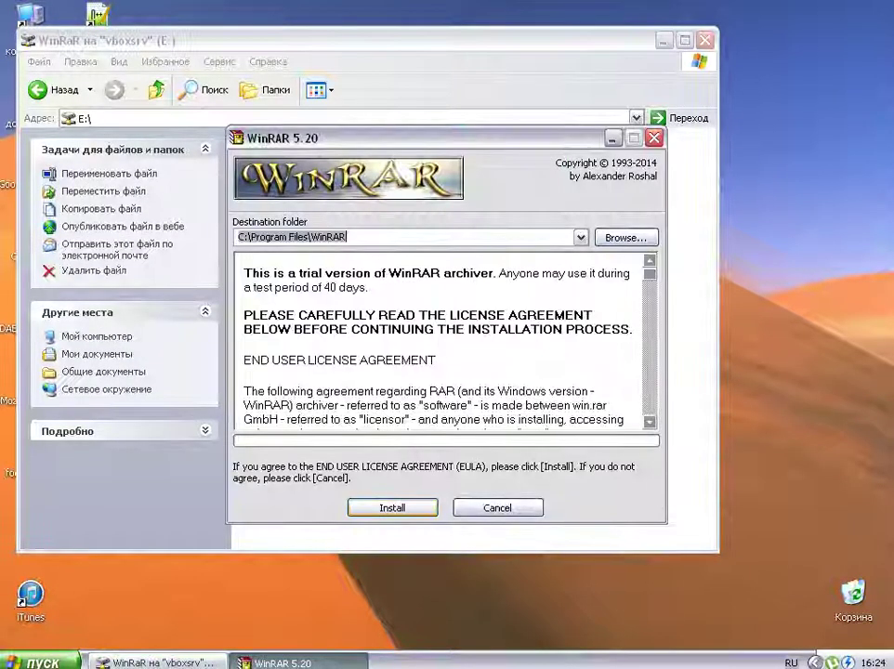
pyautogui.press('Return')
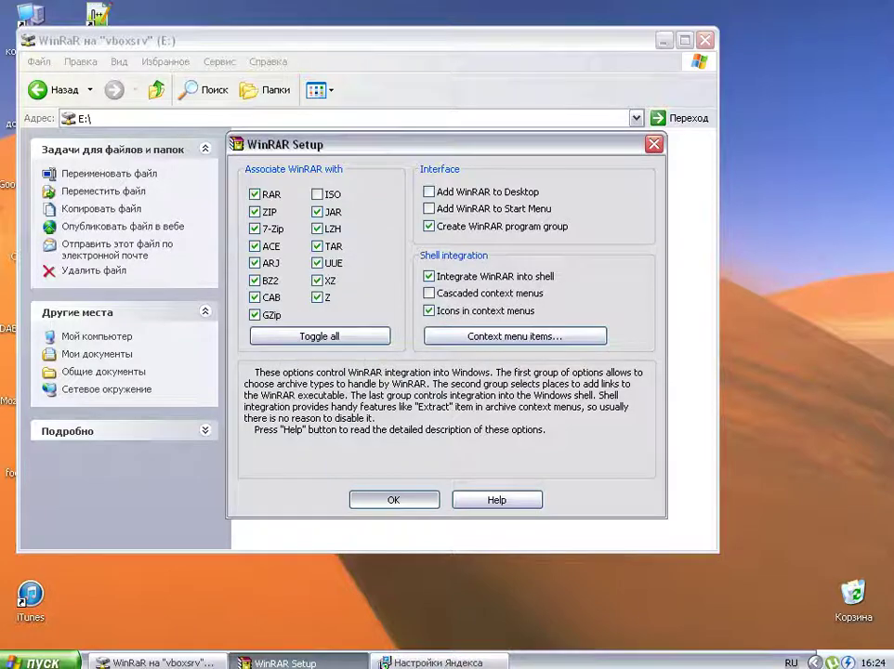
pyautogui.press('Return')
pyautogui.press('Return')
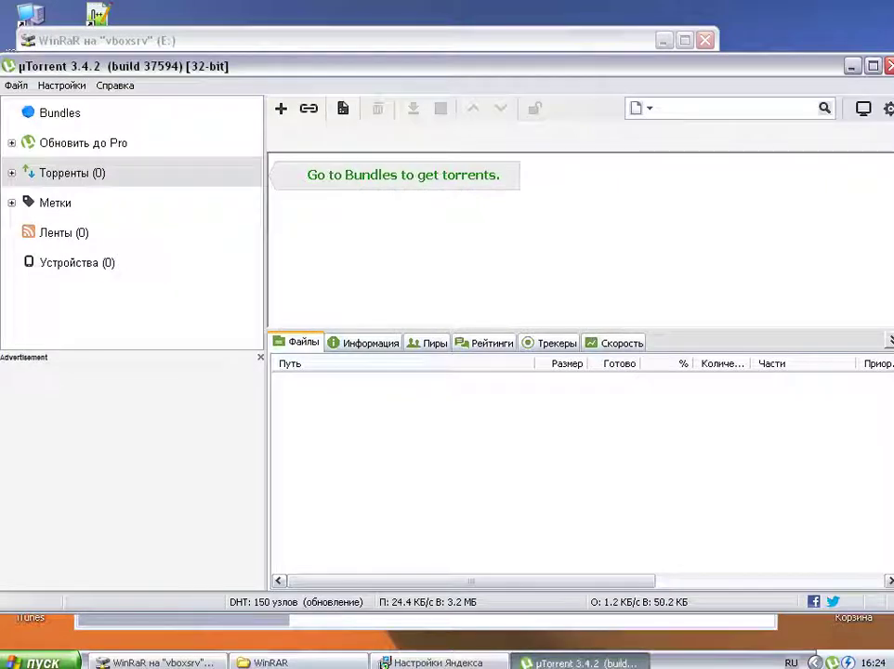
# Step: Close the µTorrent window and minimize the WinRAR program group and drive E: windows
pyautogui.click(890, 66)
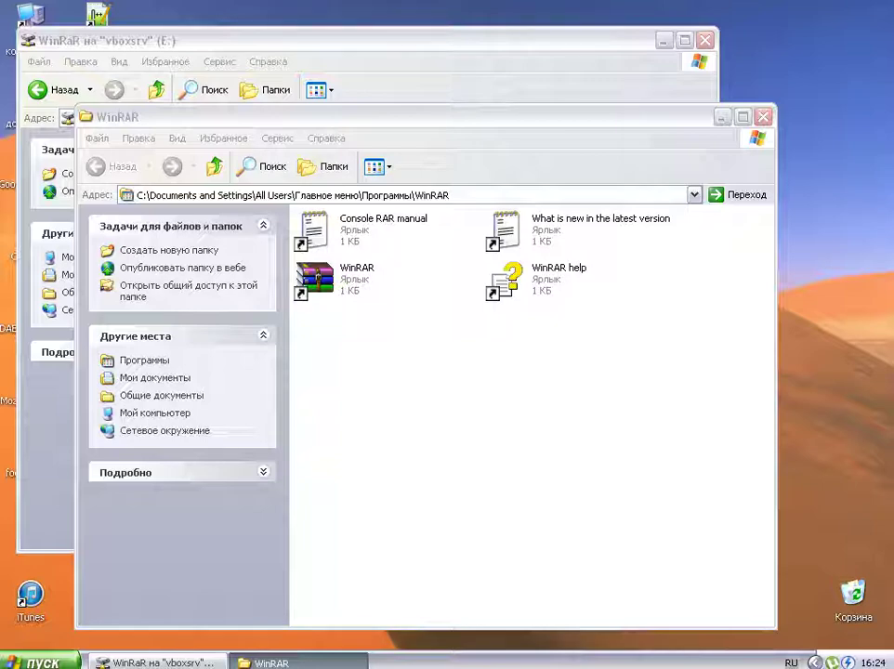
pyautogui.click(723, 117)
pyautogui.click(663, 41)
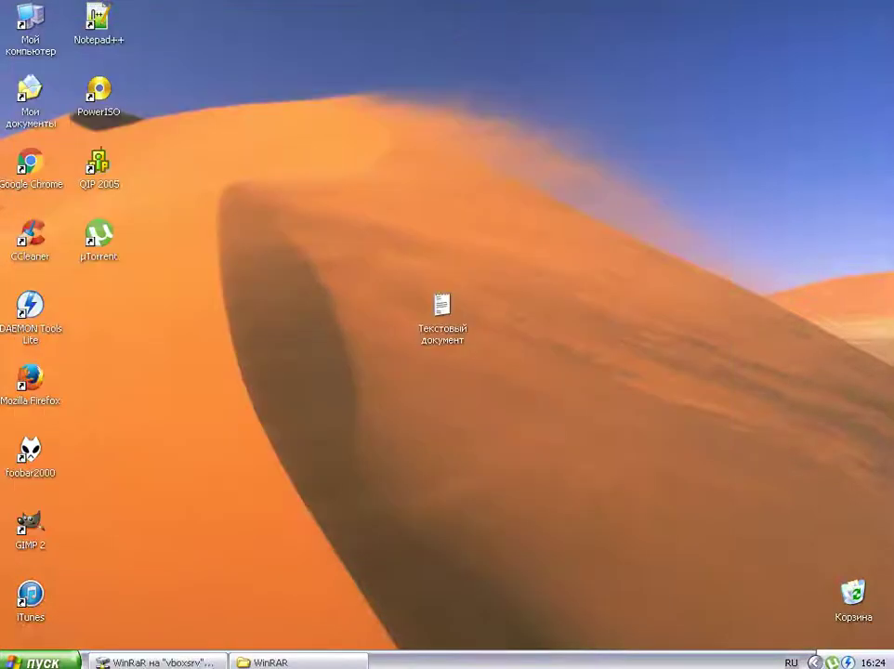
# Step: Test-launch WinRAR from its program group folder, and close both the program and the folder
pyautogui.click(298, 662)
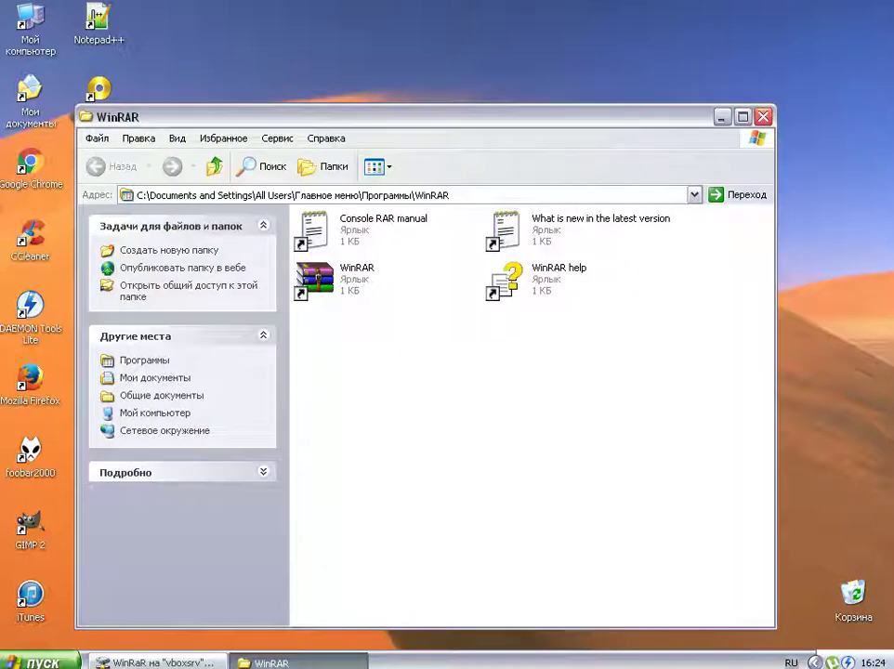
pyautogui.click(317, 279)
pyautogui.press('Return')
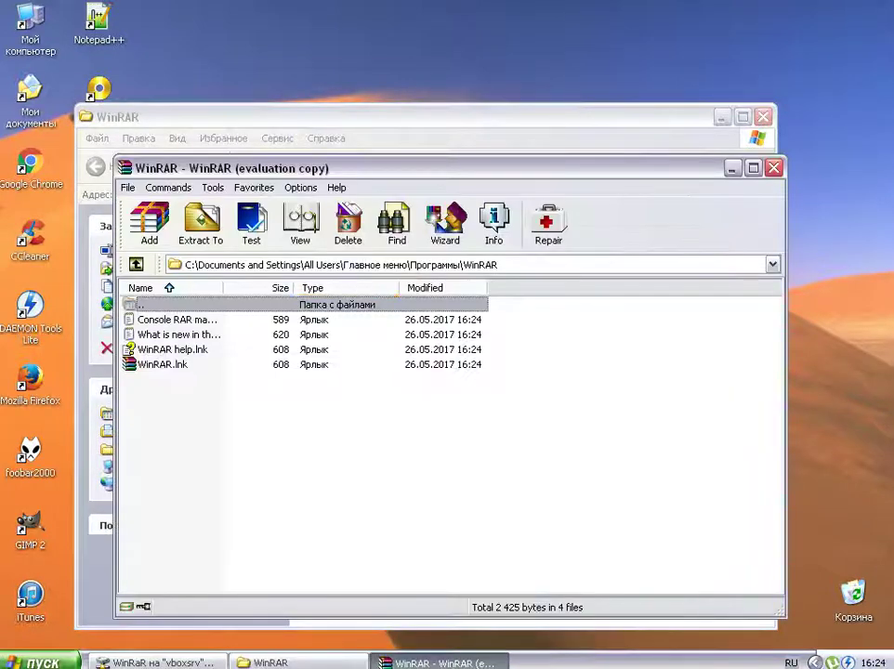
pyautogui.hotkey('alt', 'F4')
pyautogui.hotkey('alt', 'F4')
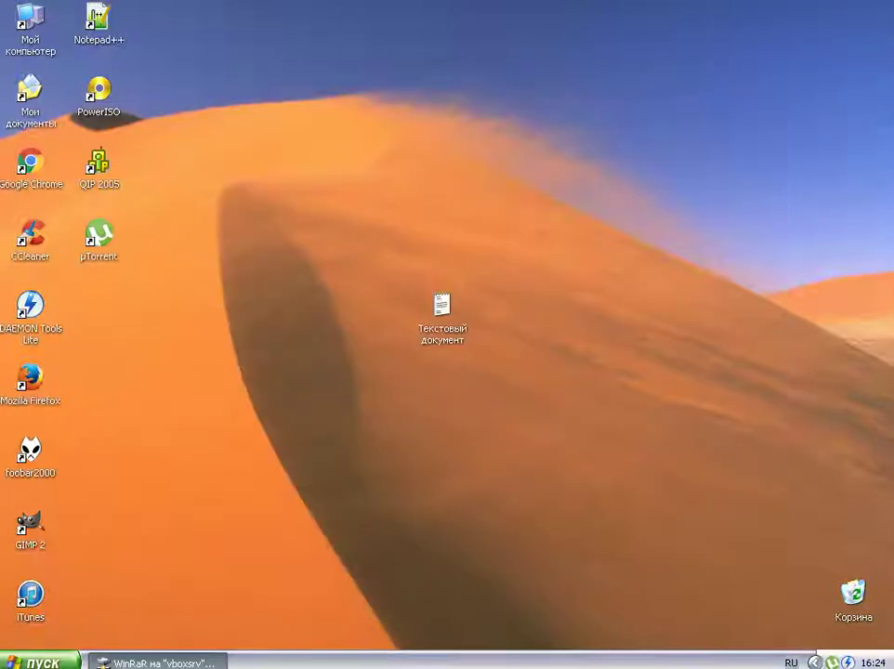
# Step: Delete the "Текстовый документ" file from the desktop and empty the Recycle Bin
pyautogui.rightClick(451, 314)
pyautogui.click(497, 558)
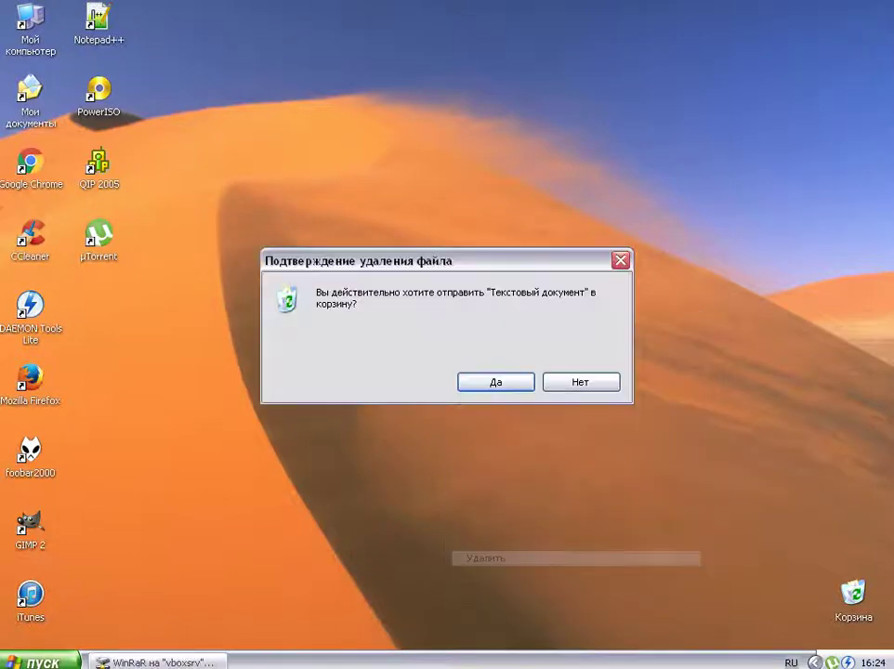
pyautogui.press('Return')
pyautogui.rightClick(853, 593)
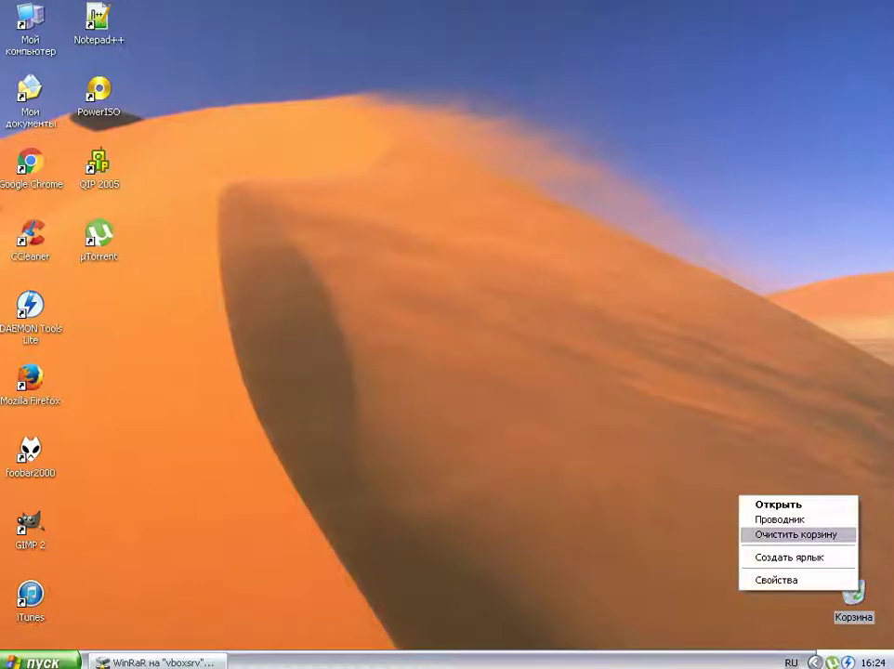
pyautogui.click(794, 535)
pyautogui.press('Return')
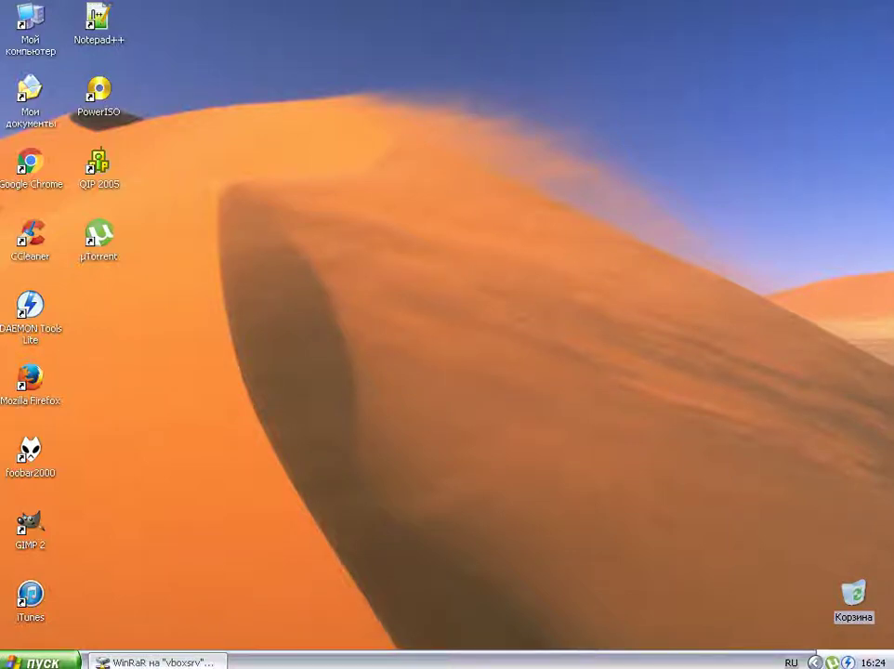
# Step: Bring up the drive E: folder, select all the installers in it and close the window
pyautogui.click(158, 662)
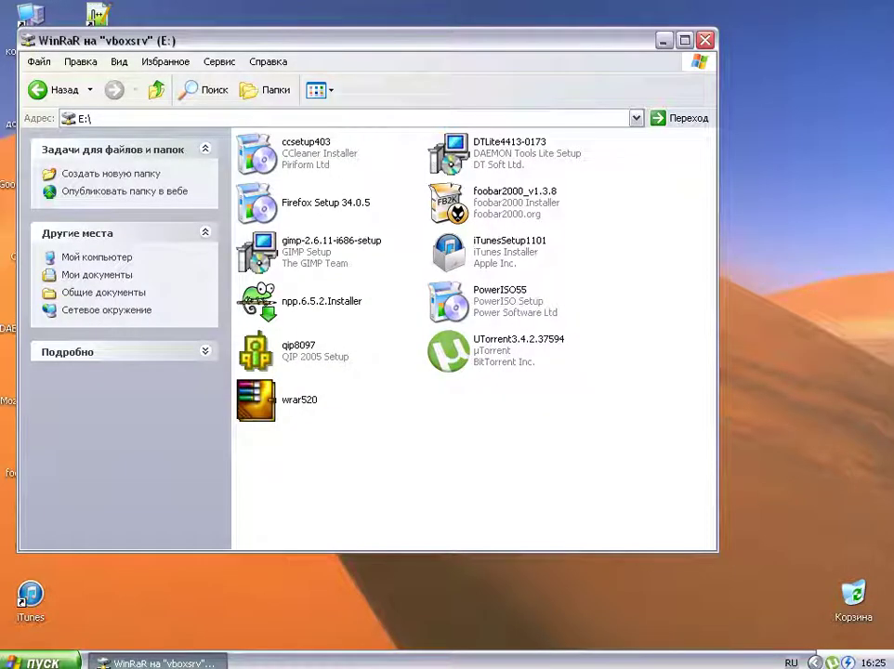
pyautogui.hotkey('ctrl', 'a')
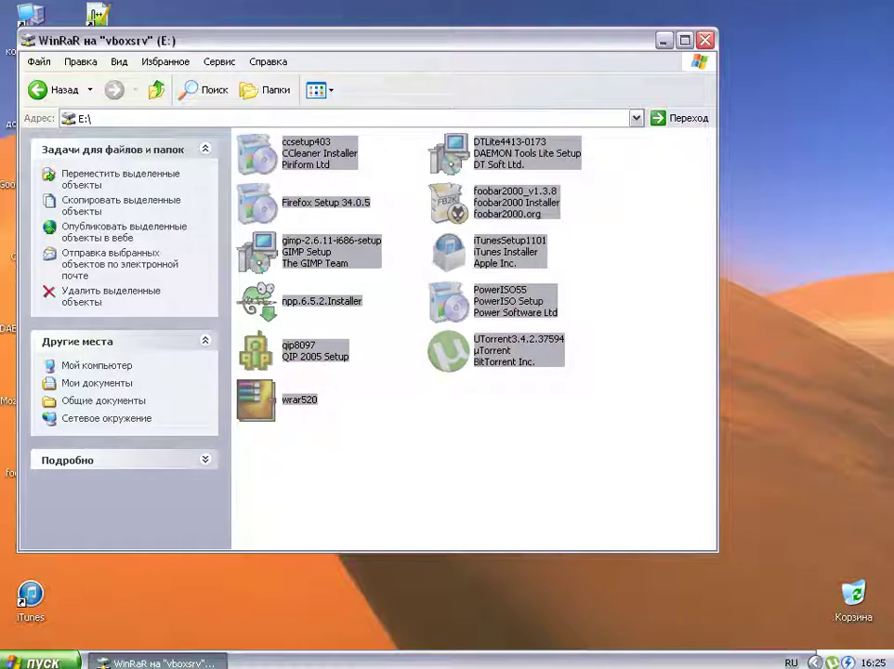
pyautogui.click(704, 40)
pyautogui.moveTo(360, 126); pyautogui.dragTo(269, 297)
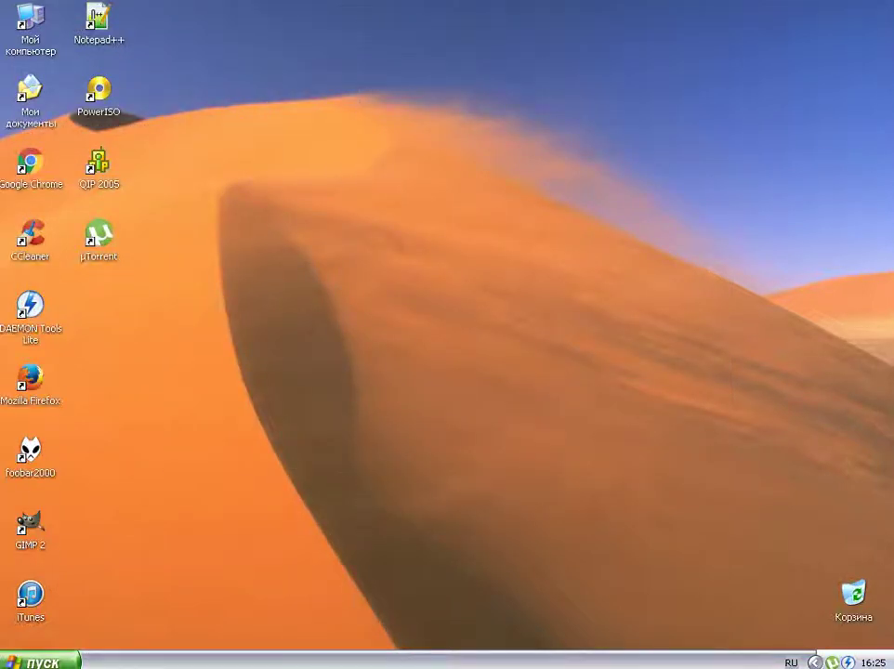